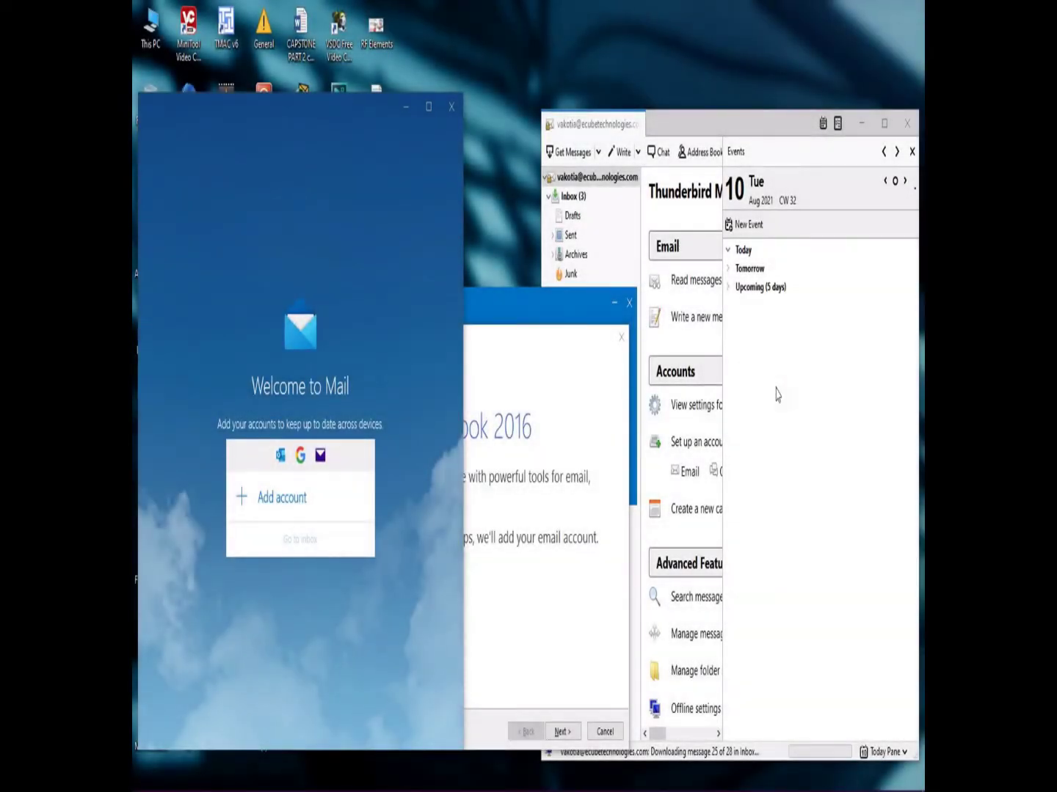
Bring Thunderbird forward, then put the Outlook 2016 welcome dialog back in front.
click(776, 395)
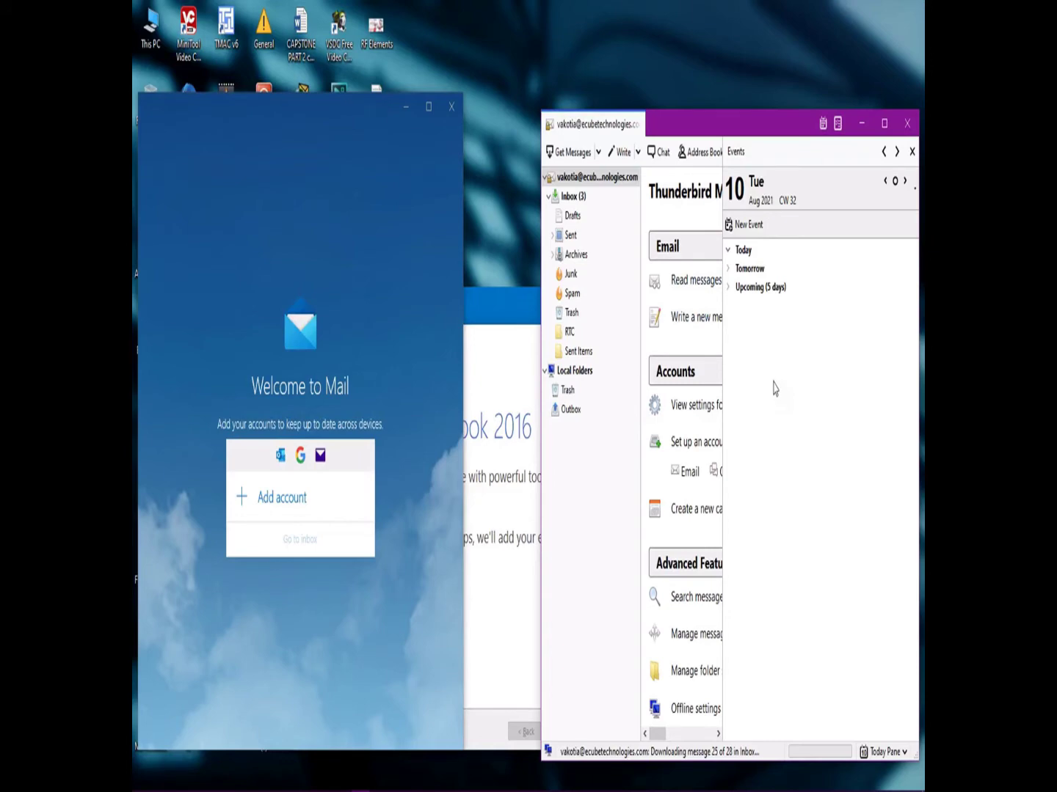
click(496, 303)
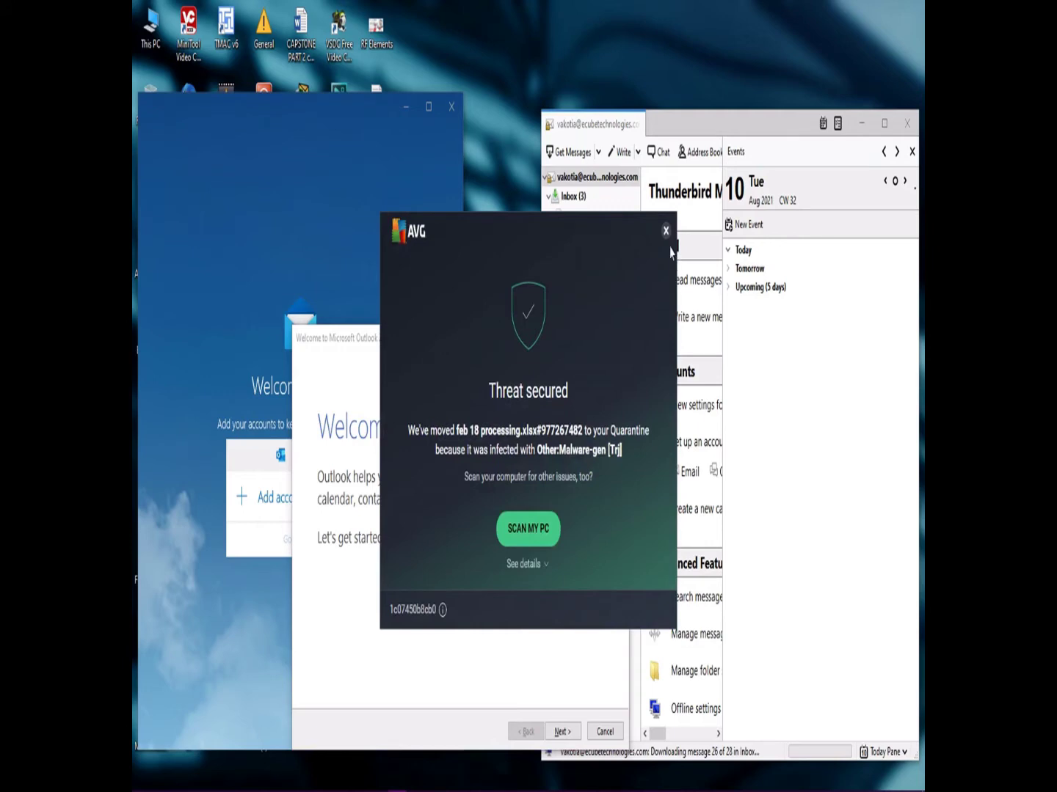
Dismiss the AVG threat alert and move the Outlook welcome dialog higher up.
click(665, 230)
click(482, 309)
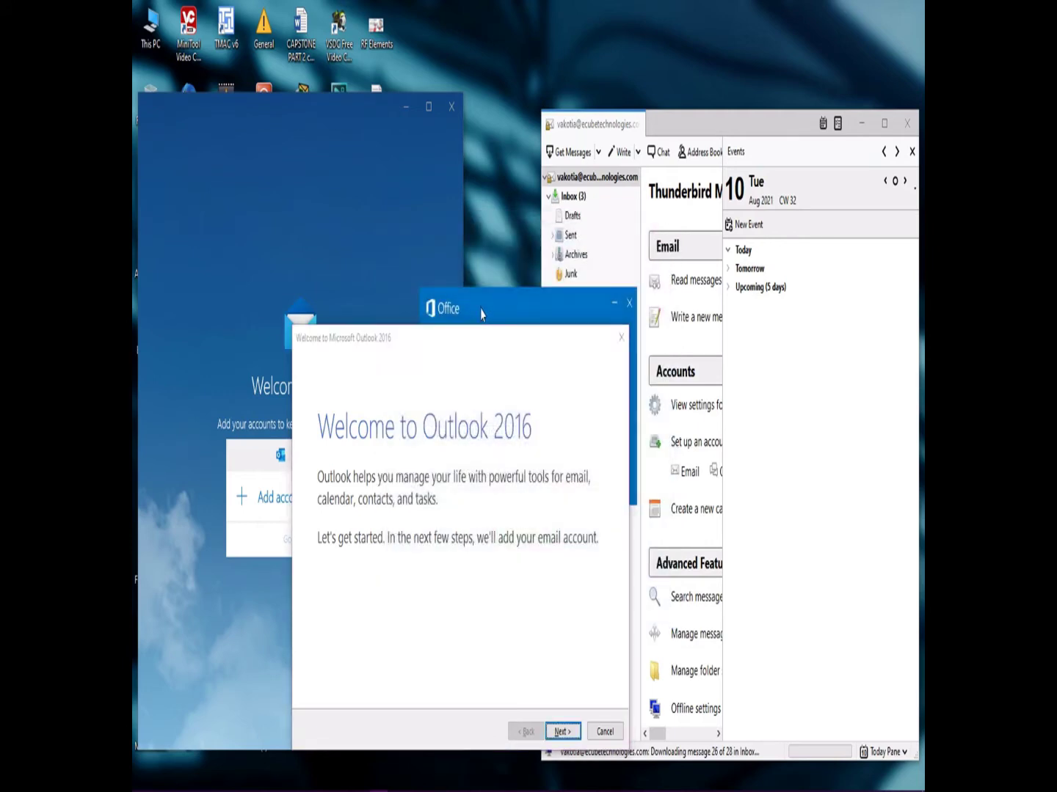
drag(455, 338, 489, 299)
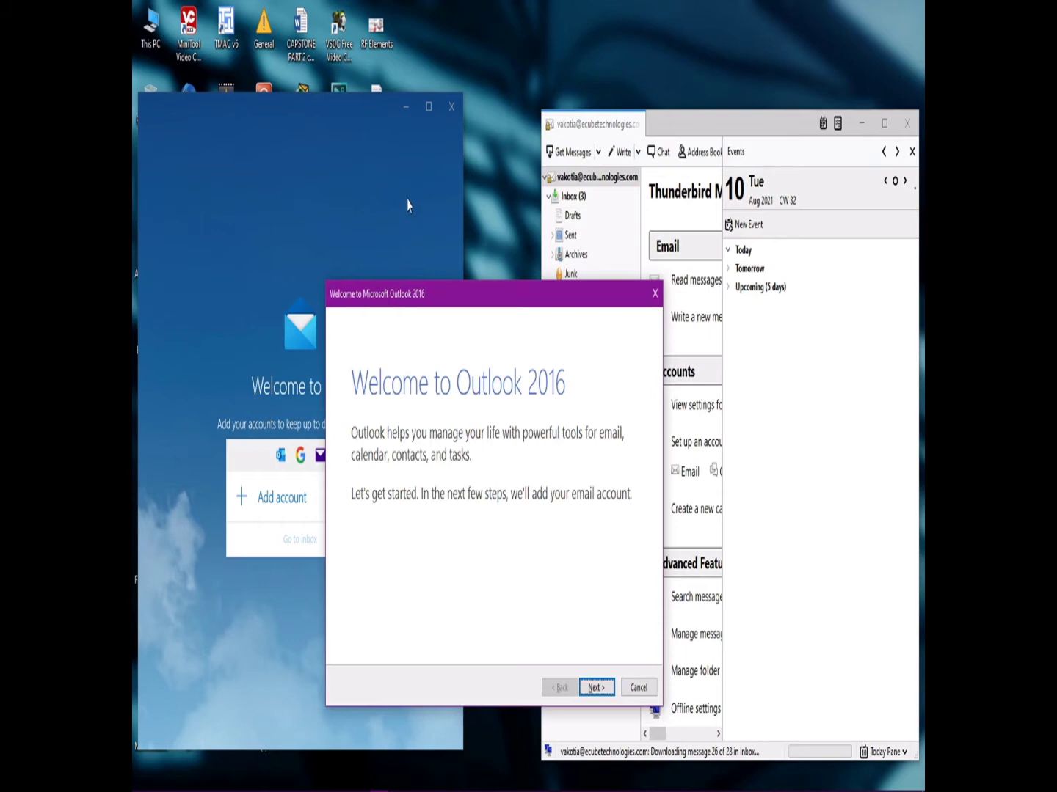
Reposition the Mail window, switching between it and the Outlook welcome dialog.
click(347, 176)
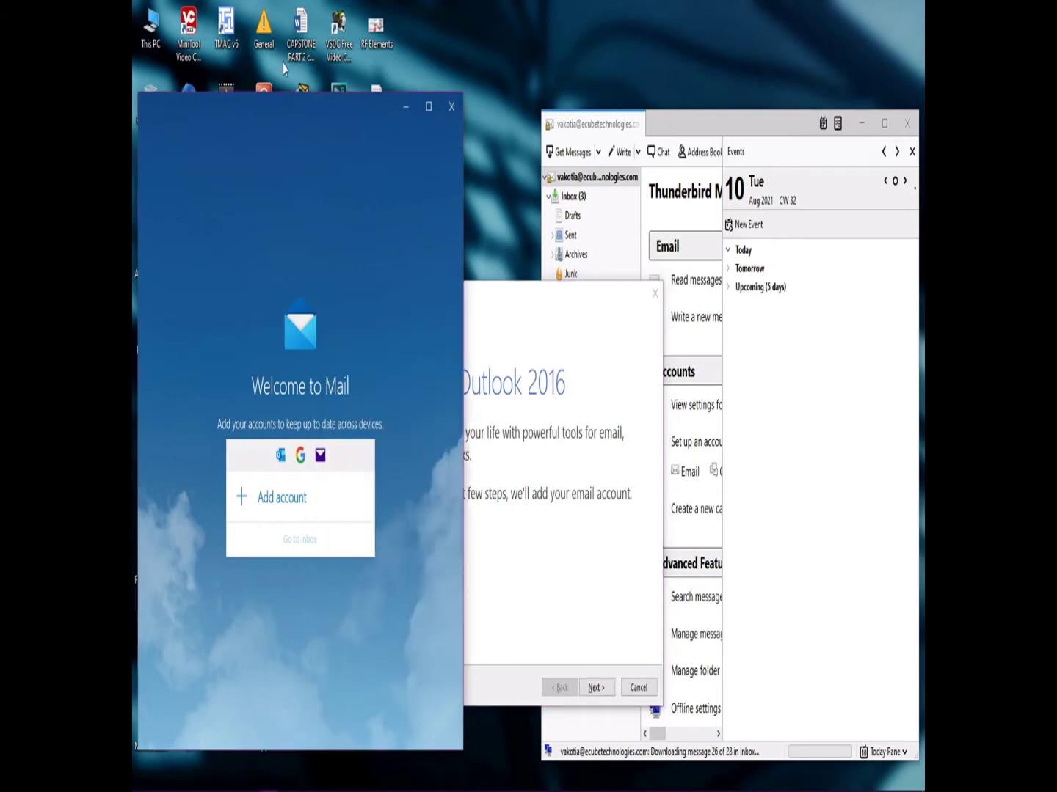
drag(271, 107, 275, 65)
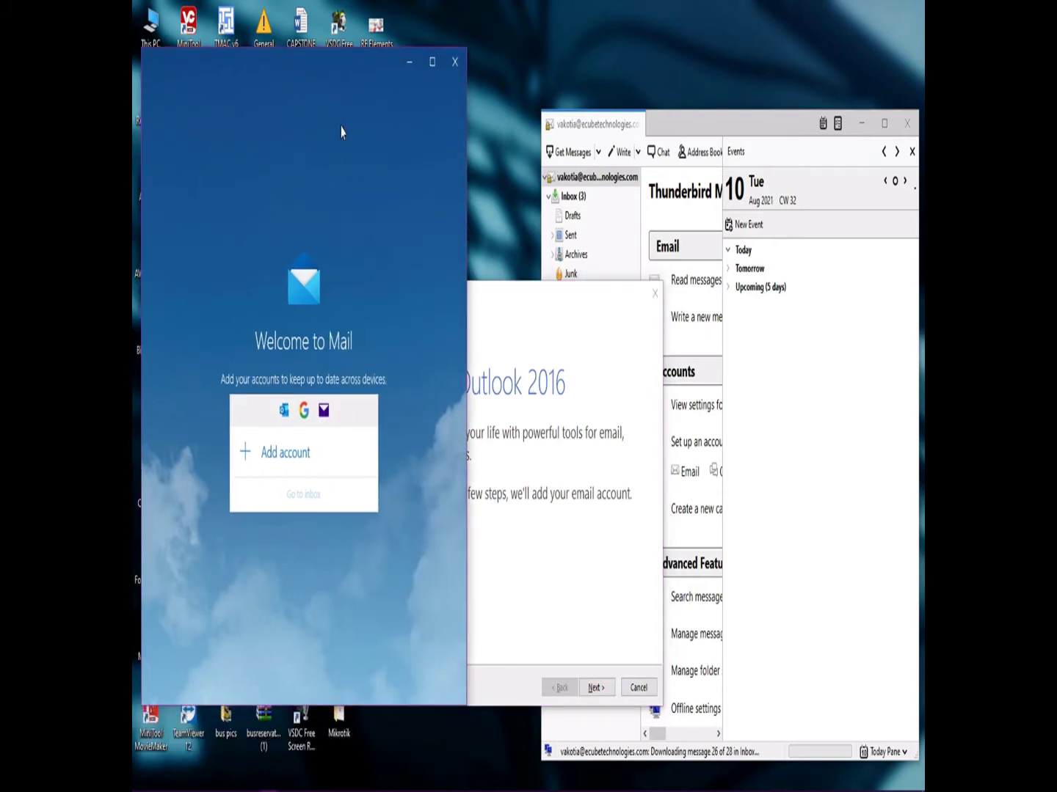
click(506, 310)
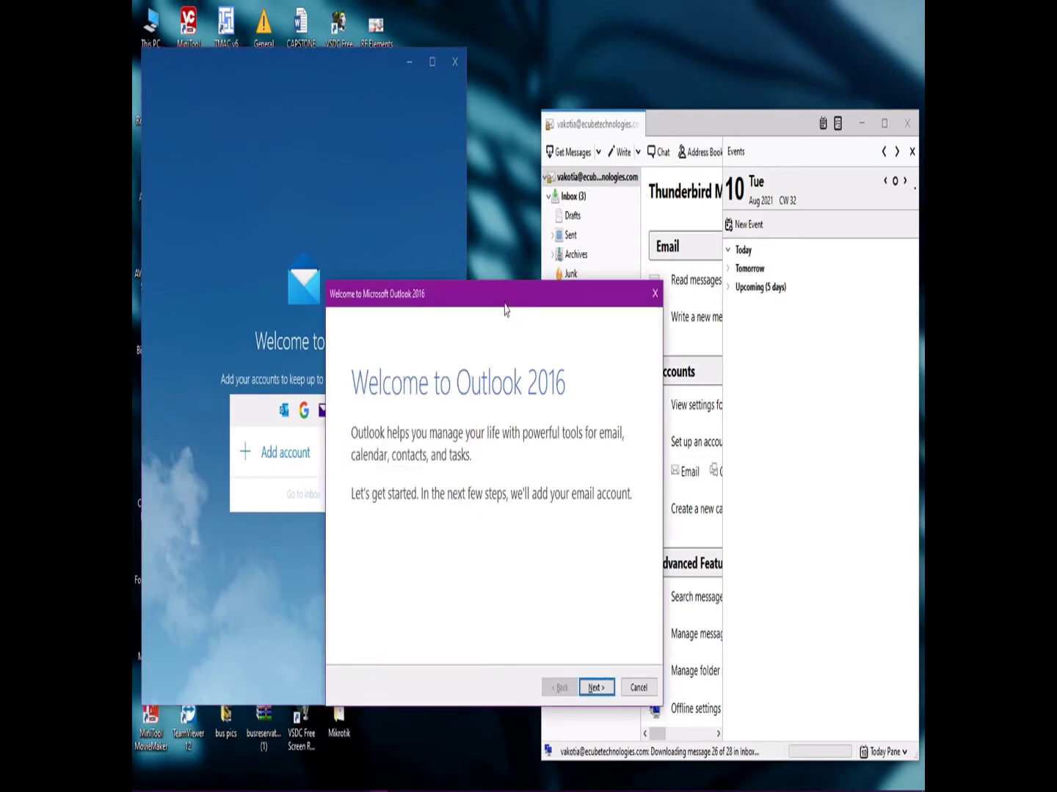
click(309, 171)
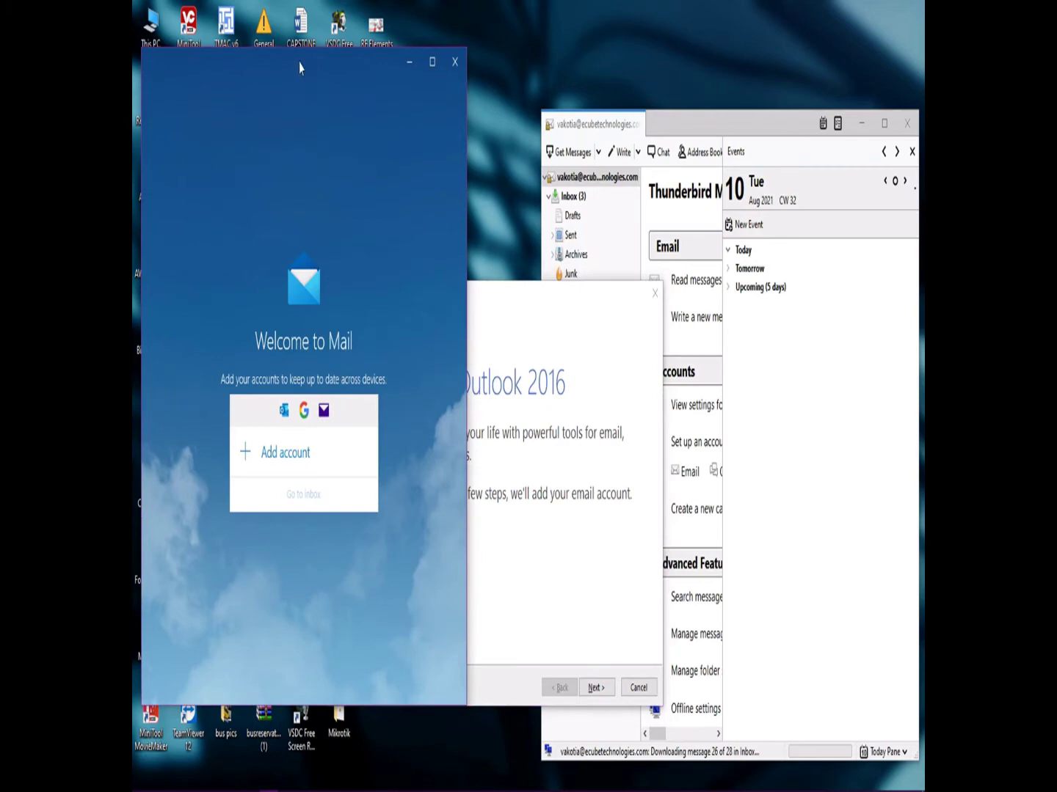
drag(301, 69, 300, 92)
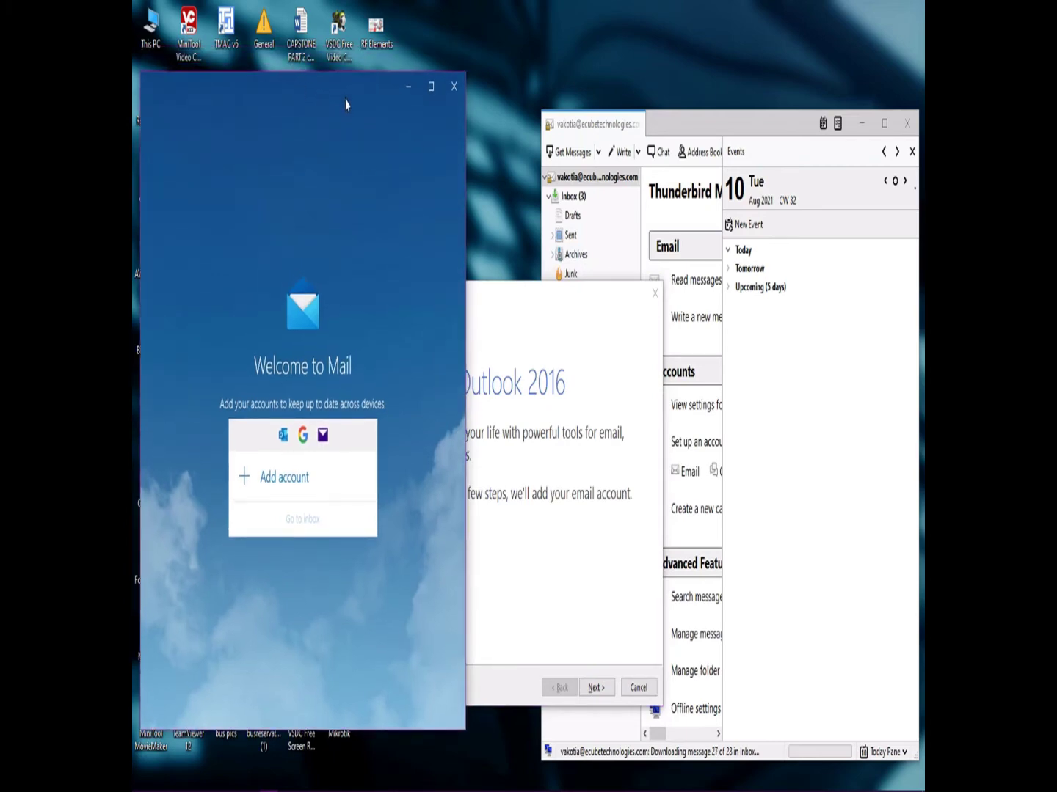
Settle Mail in front of Outlook and open its Add an account dialog.
click(503, 314)
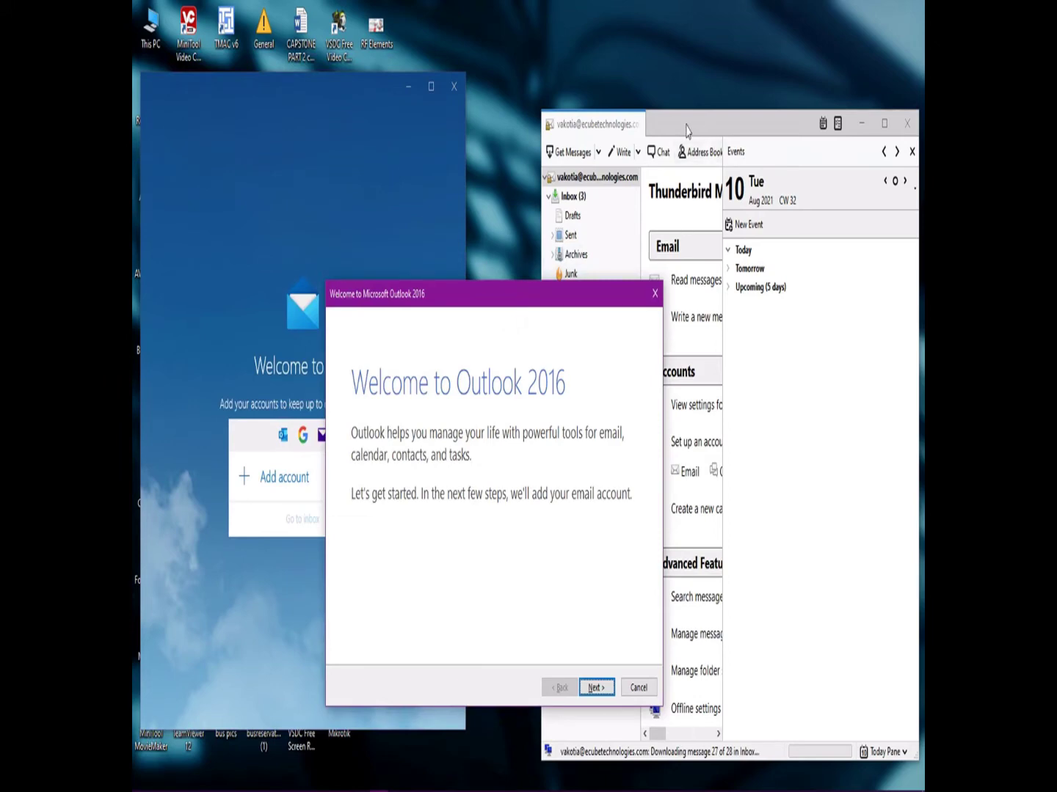
click(273, 222)
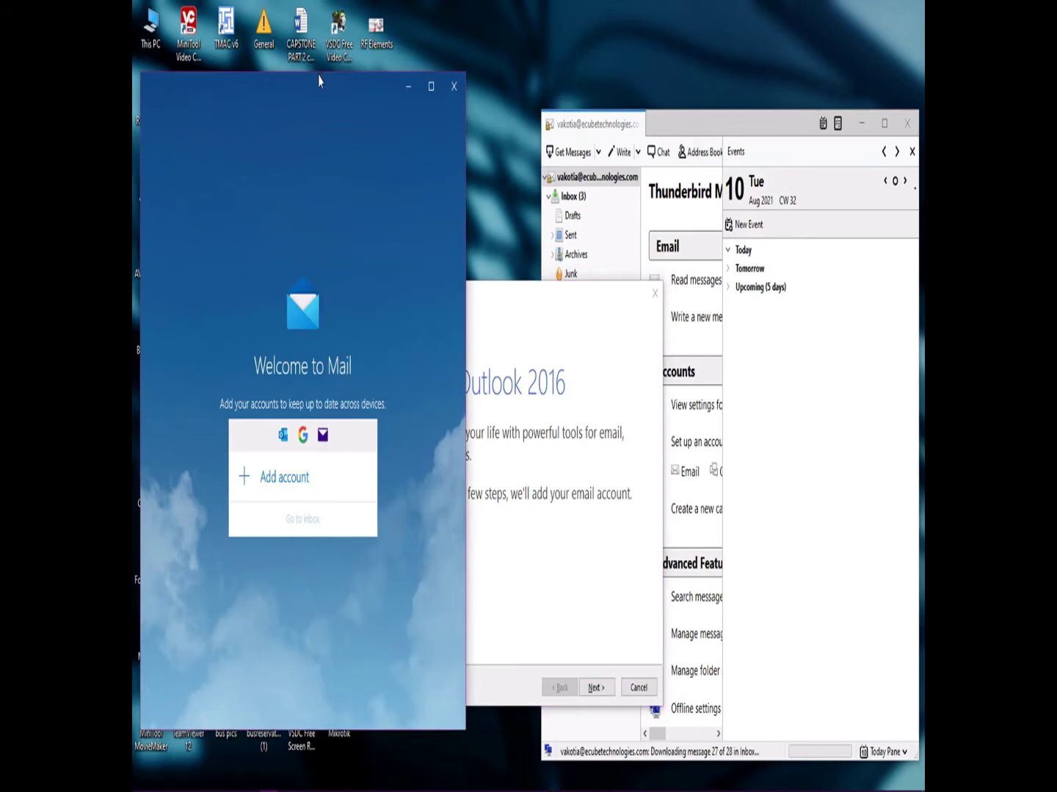
drag(317, 88, 314, 65)
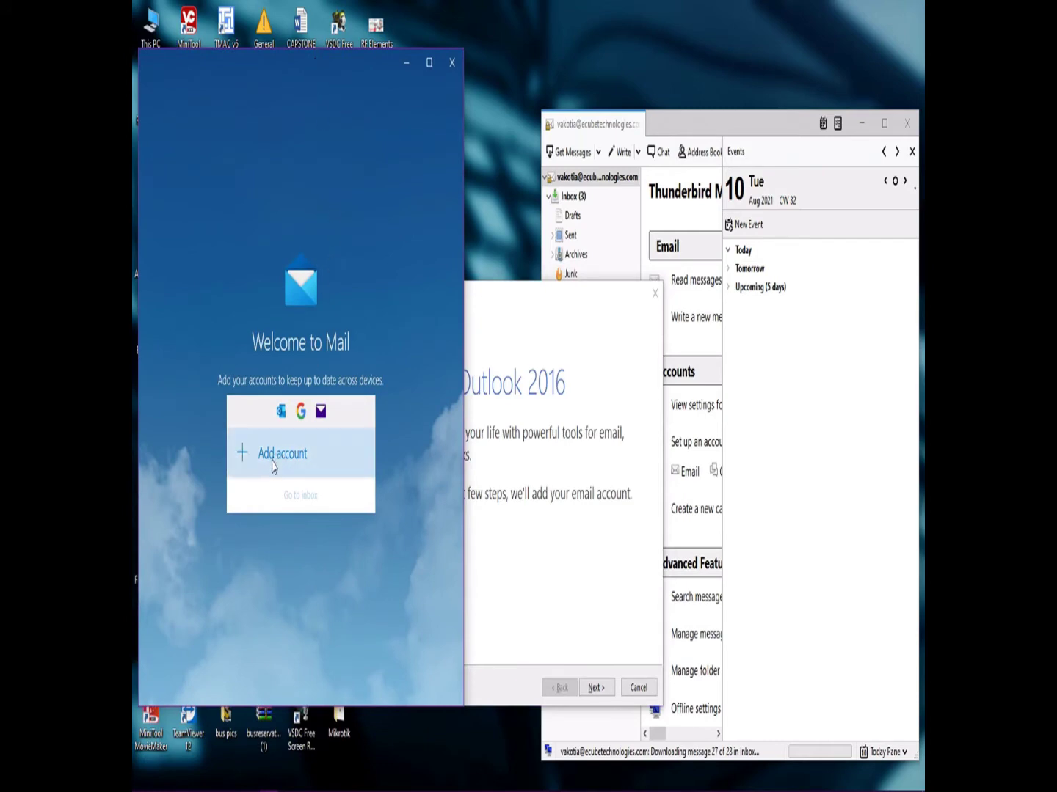
click(277, 456)
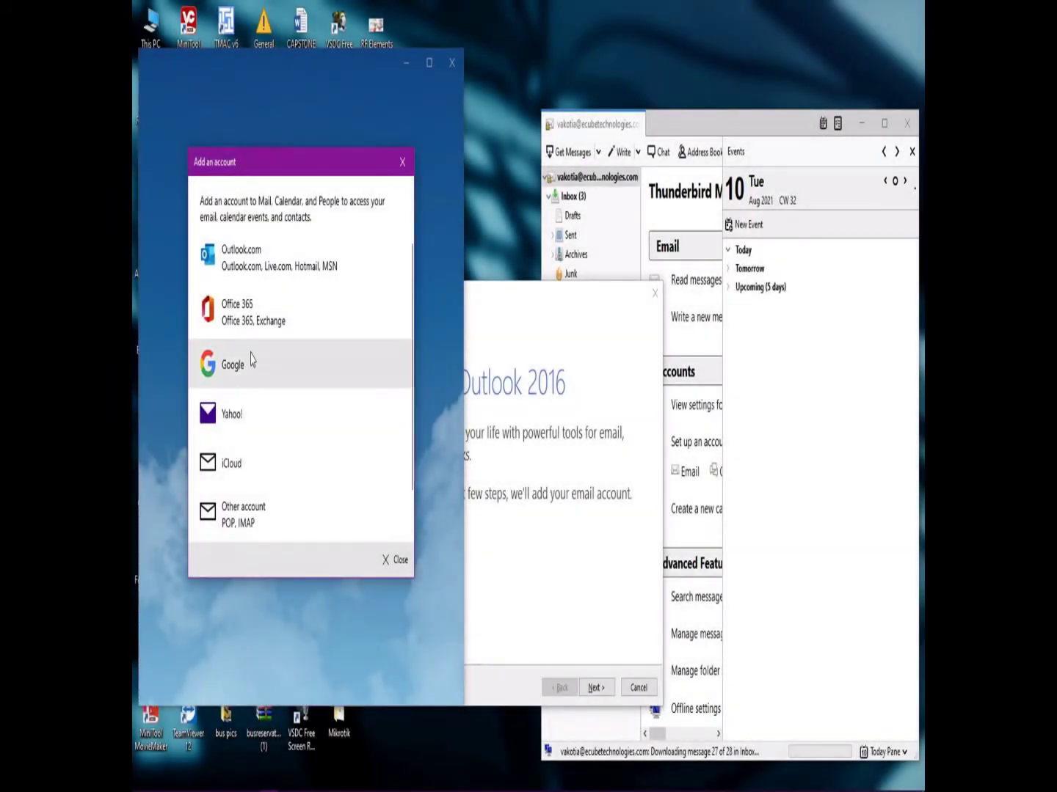
Choose Google as the provider and enter the Gmail address.
click(254, 363)
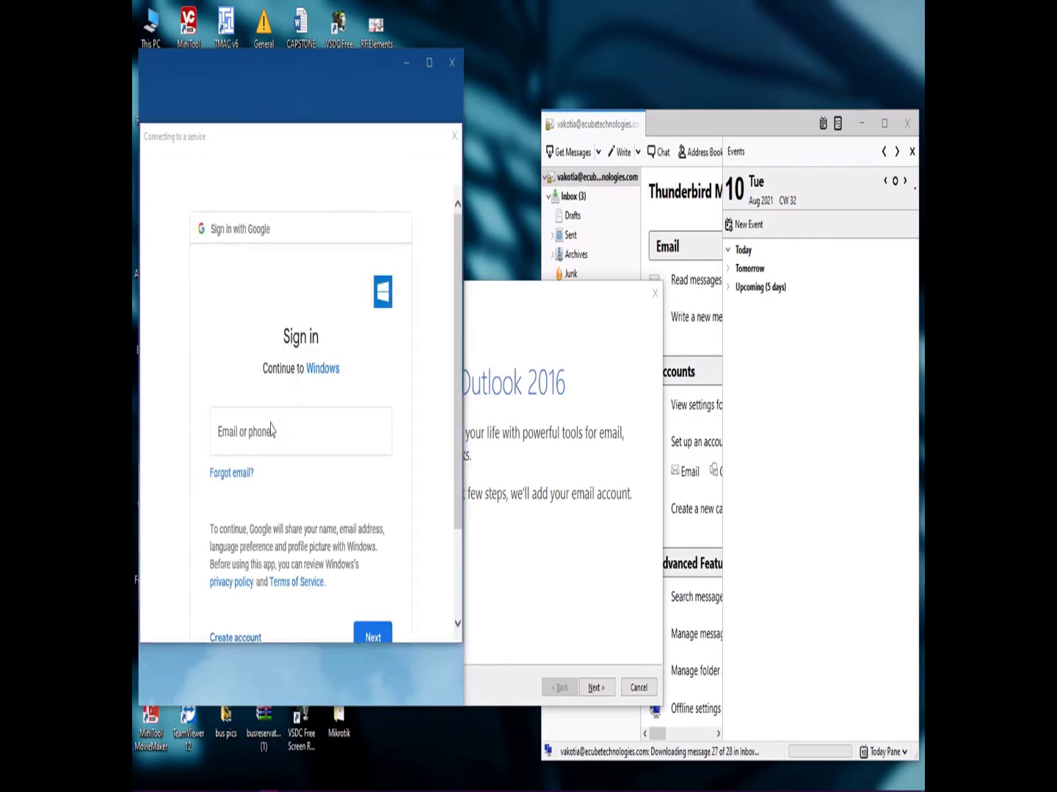
click(270, 431)
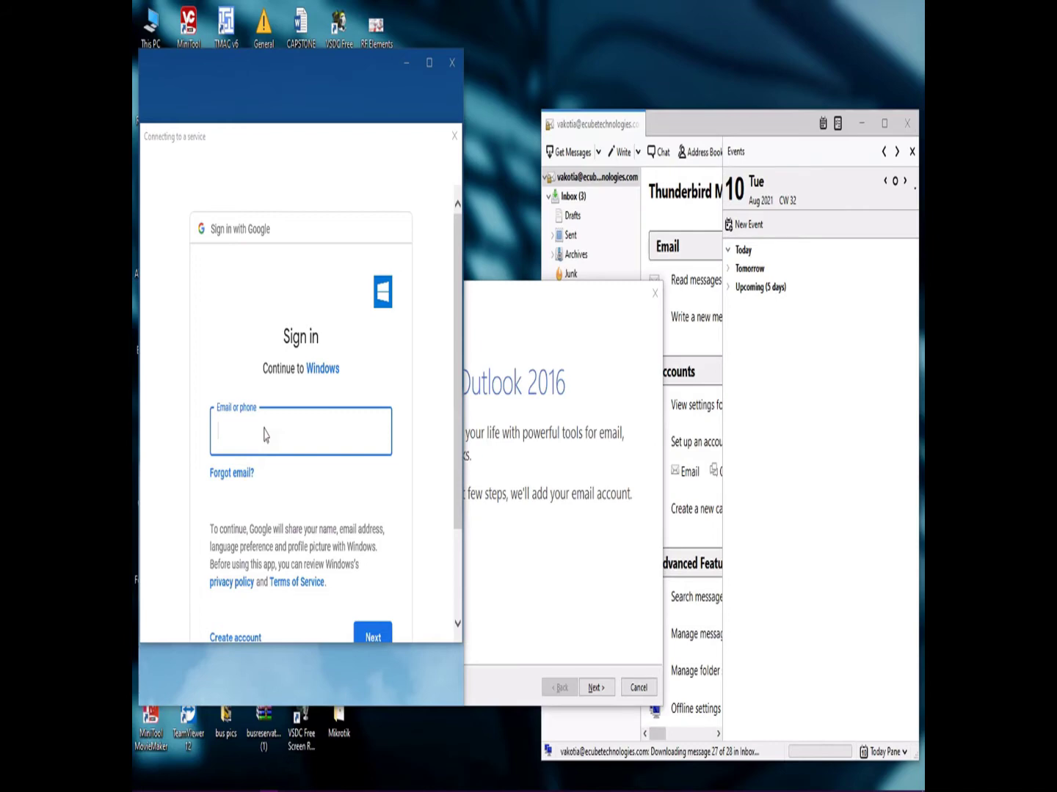
text(b)
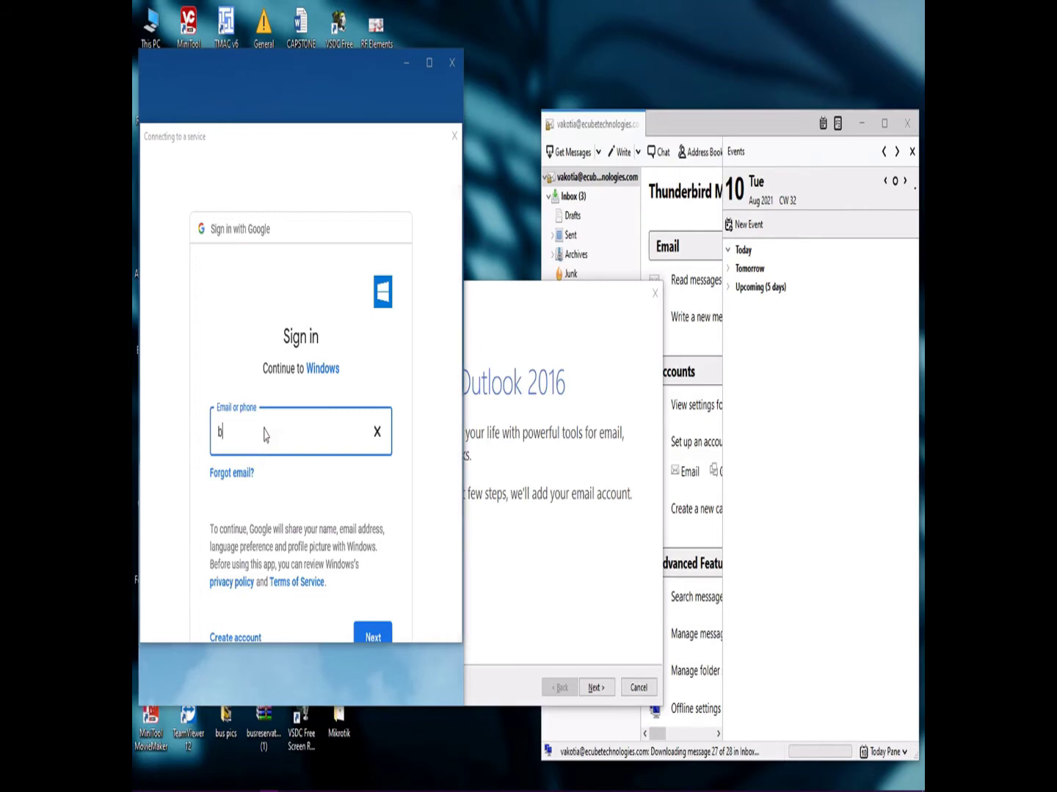
text(usr)
key(BackSpace)
key(BackSpace)
key(BackSpace)
key(BackSpace)
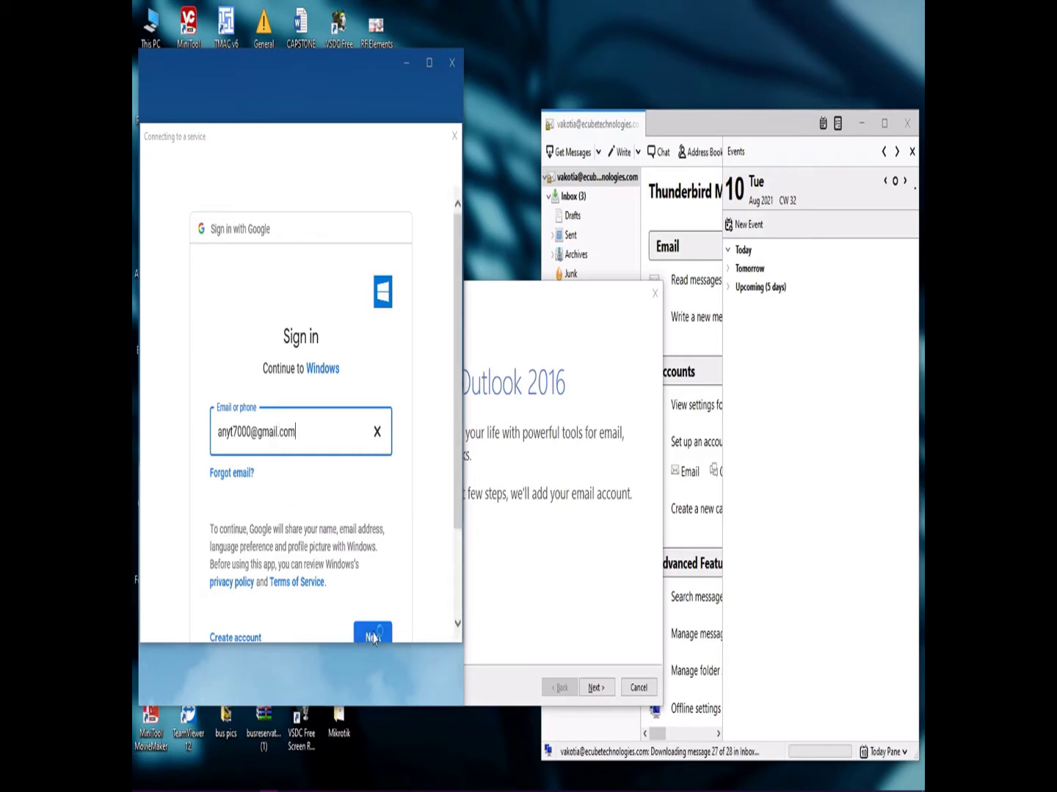
Submit the address, then enter and submit the account password.
click(372, 635)
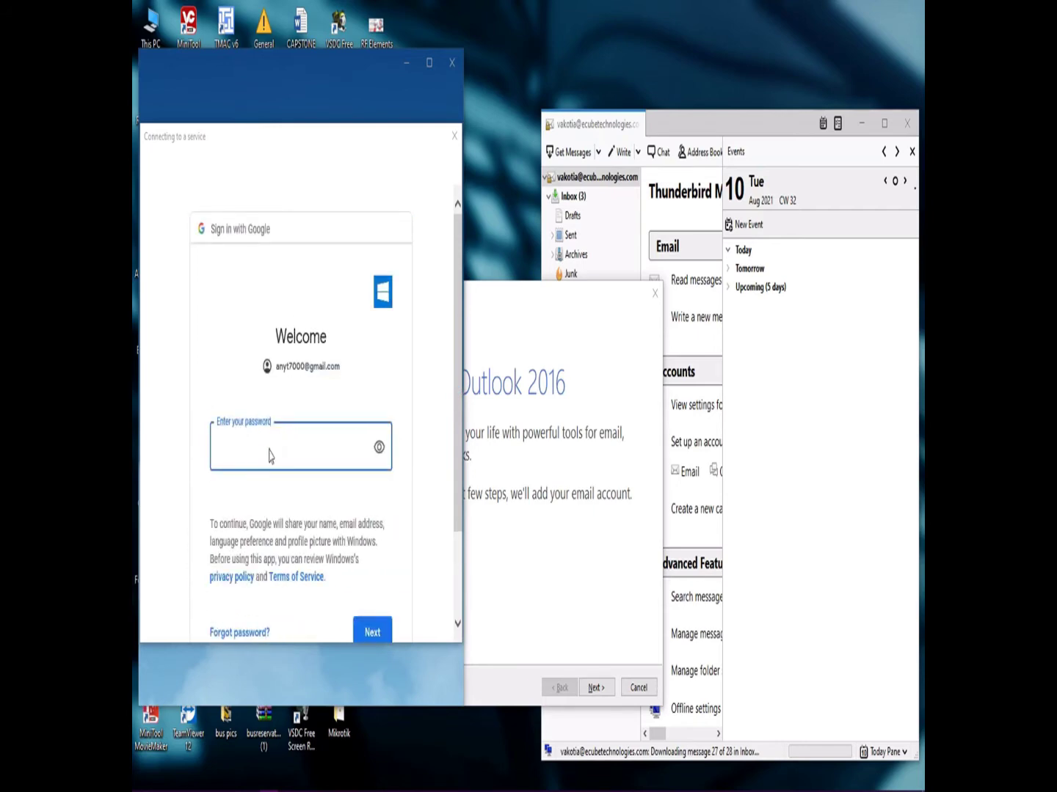
text(•••••••)
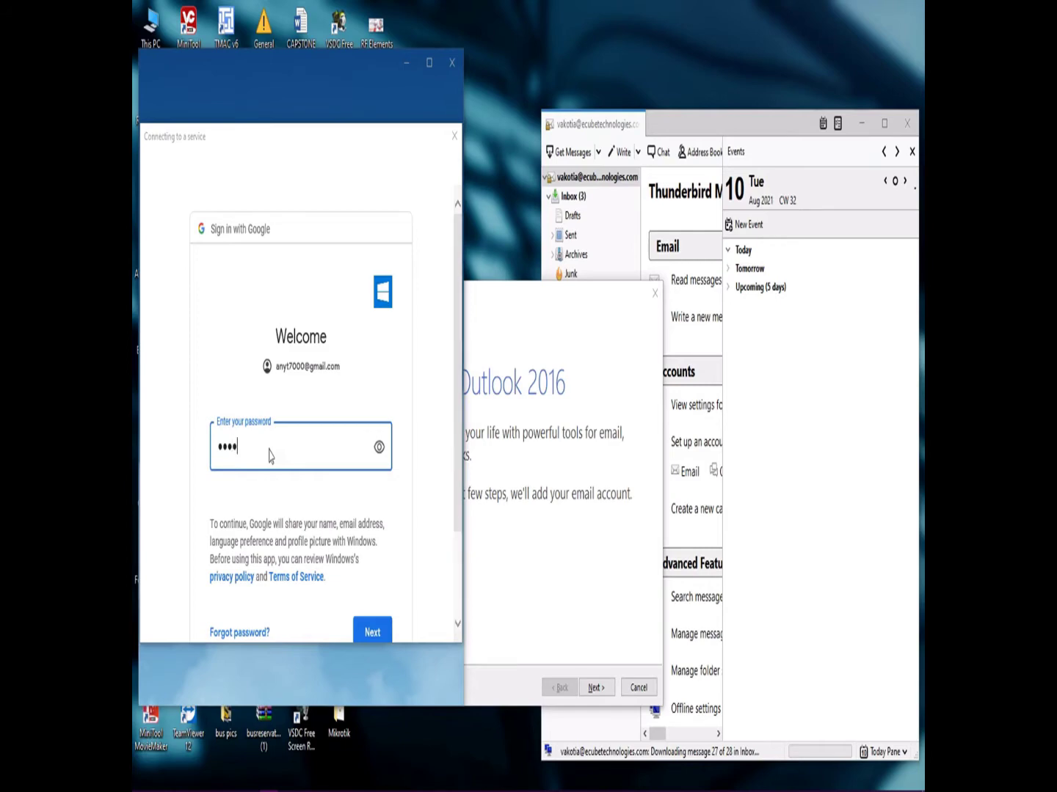
text(••••)
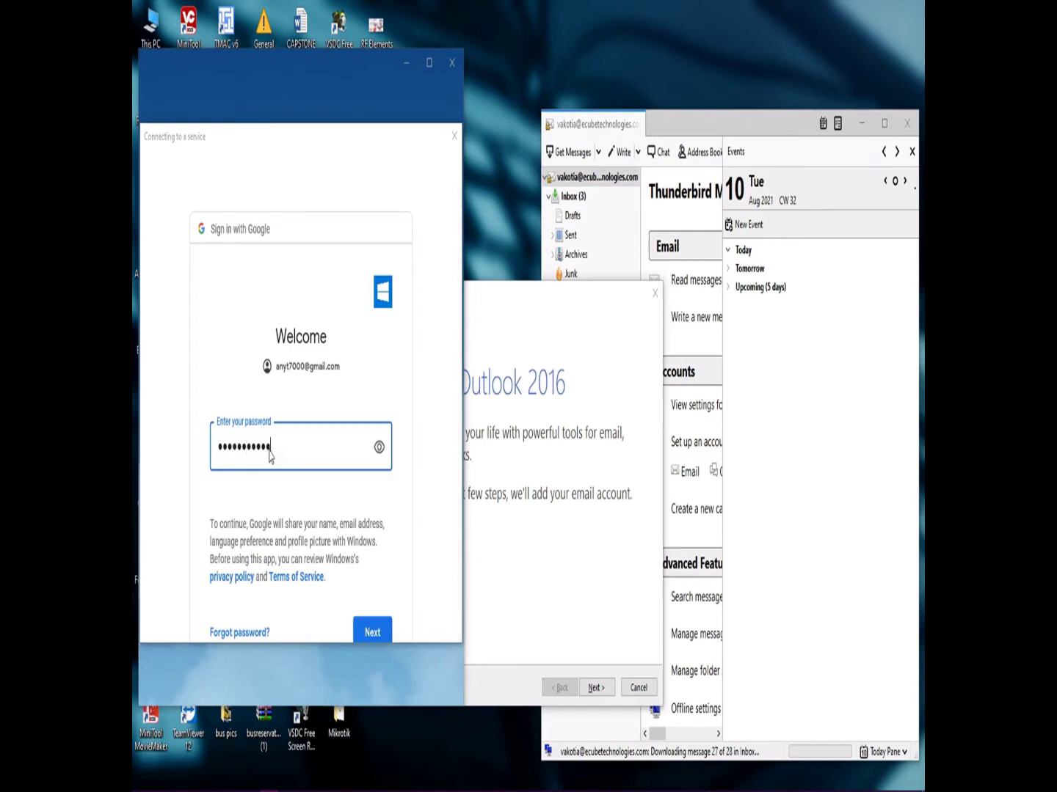
click(374, 630)
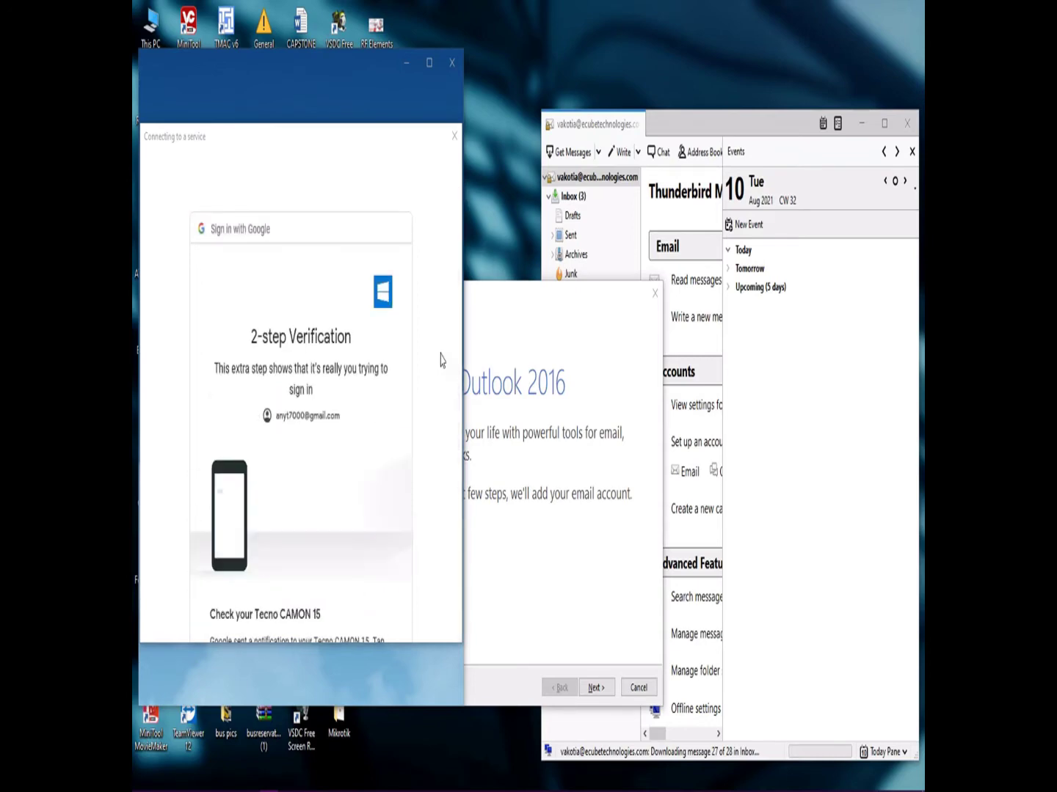
Scroll Google's consent page and allow Windows access to the account.
drag(460, 366, 455, 431)
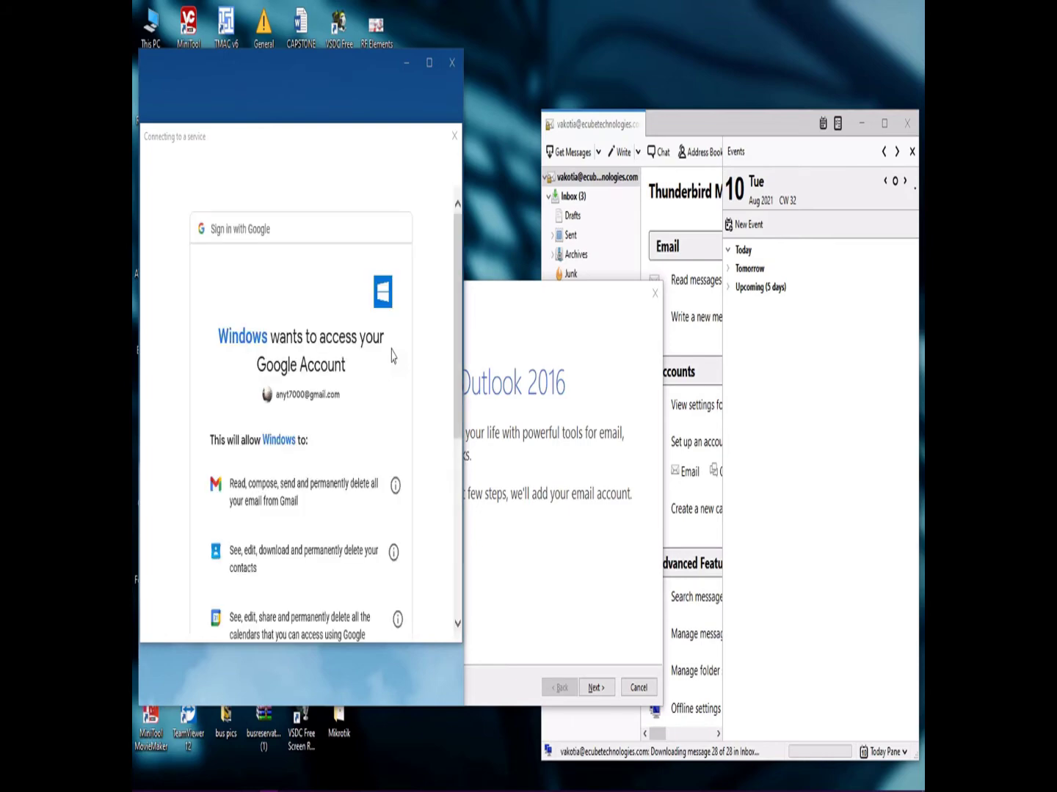
drag(456, 373, 459, 557)
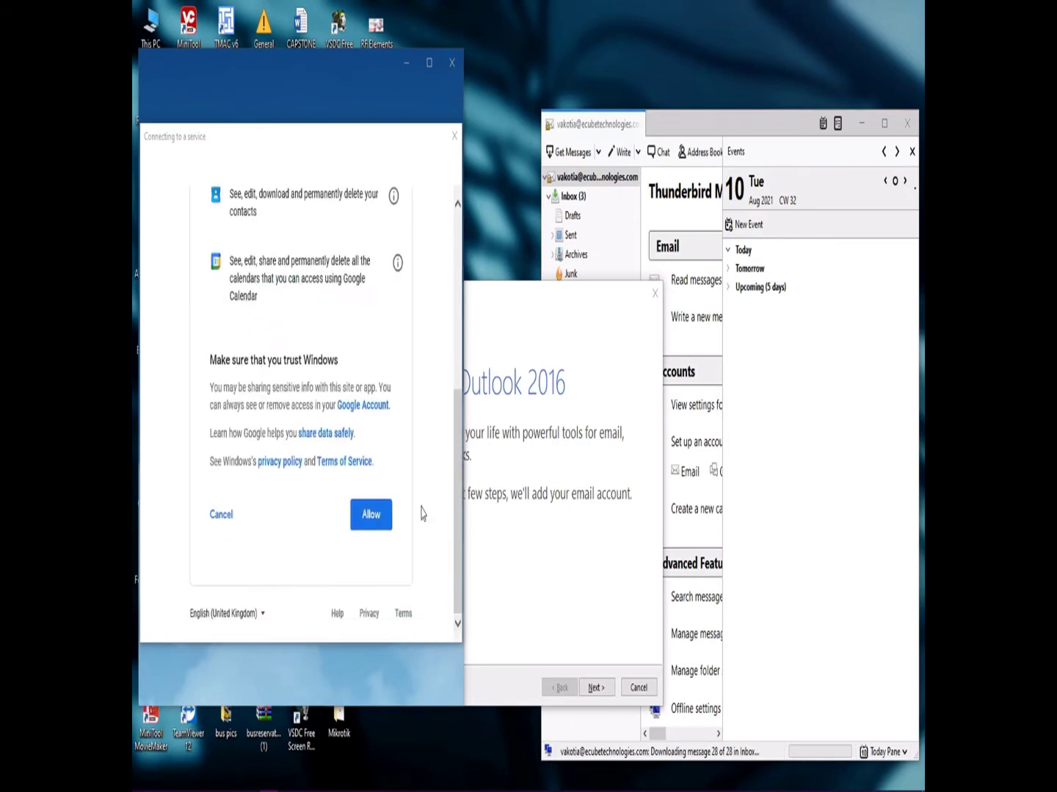
click(372, 518)
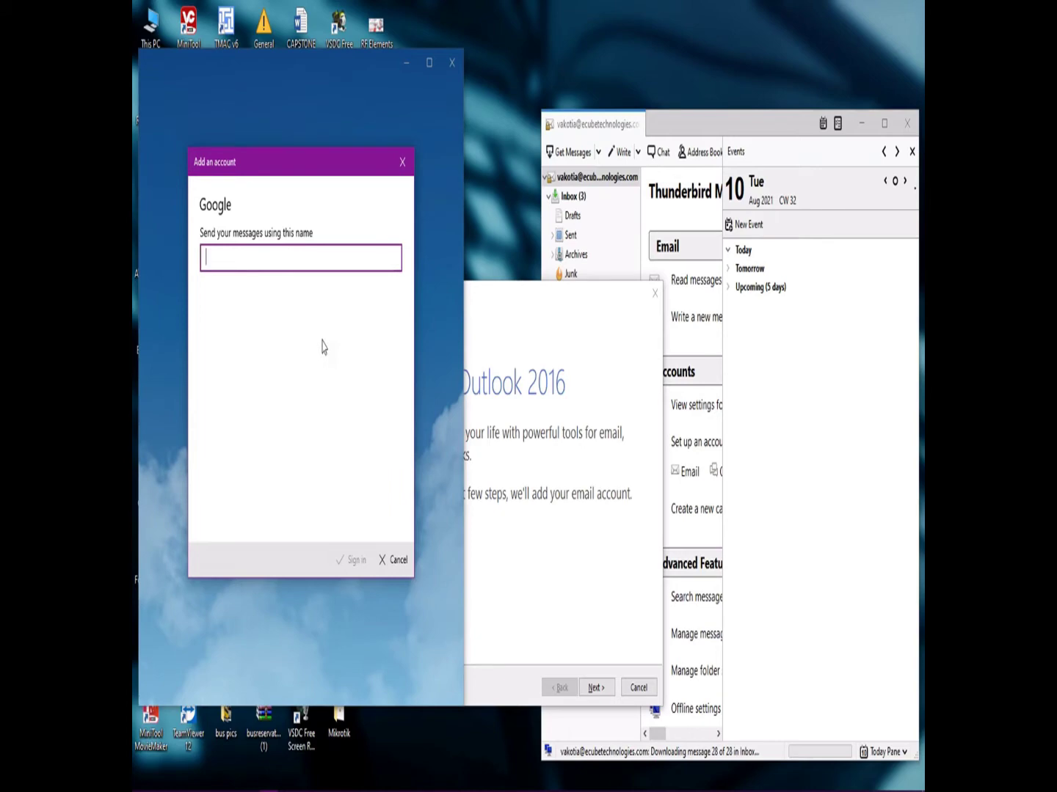
Enter a sender name, sign in, and dismiss the 0x80070490 error.
text(owuubi)
click(353, 558)
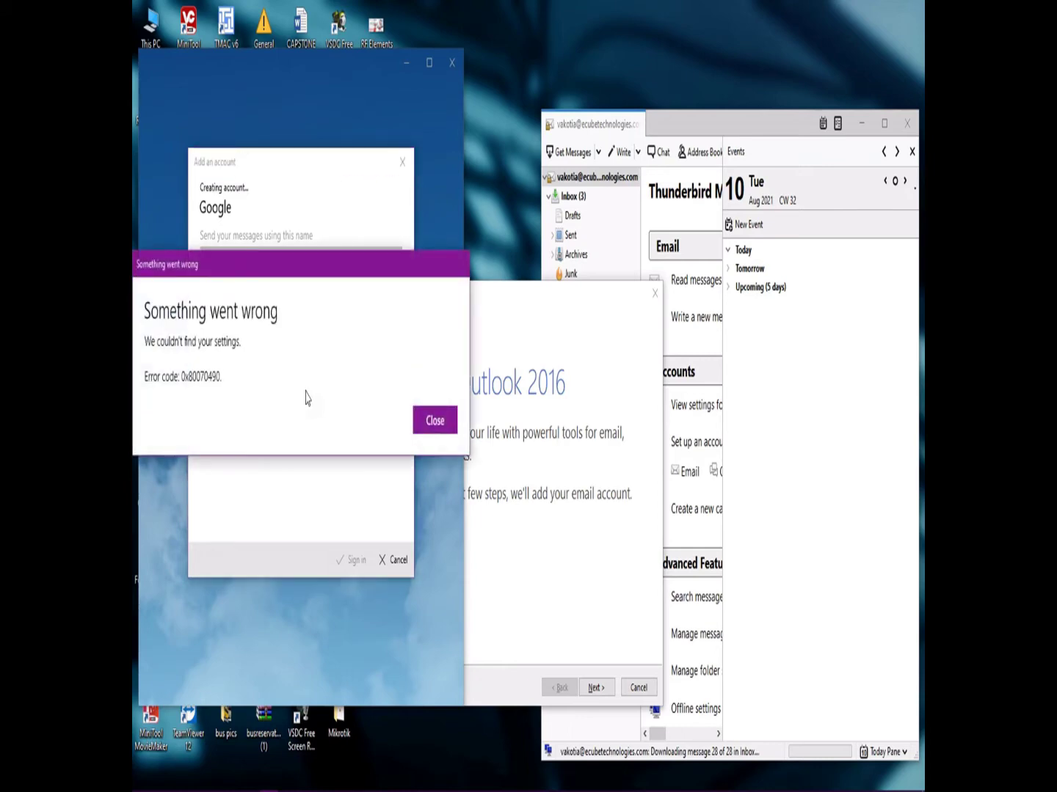
click(427, 421)
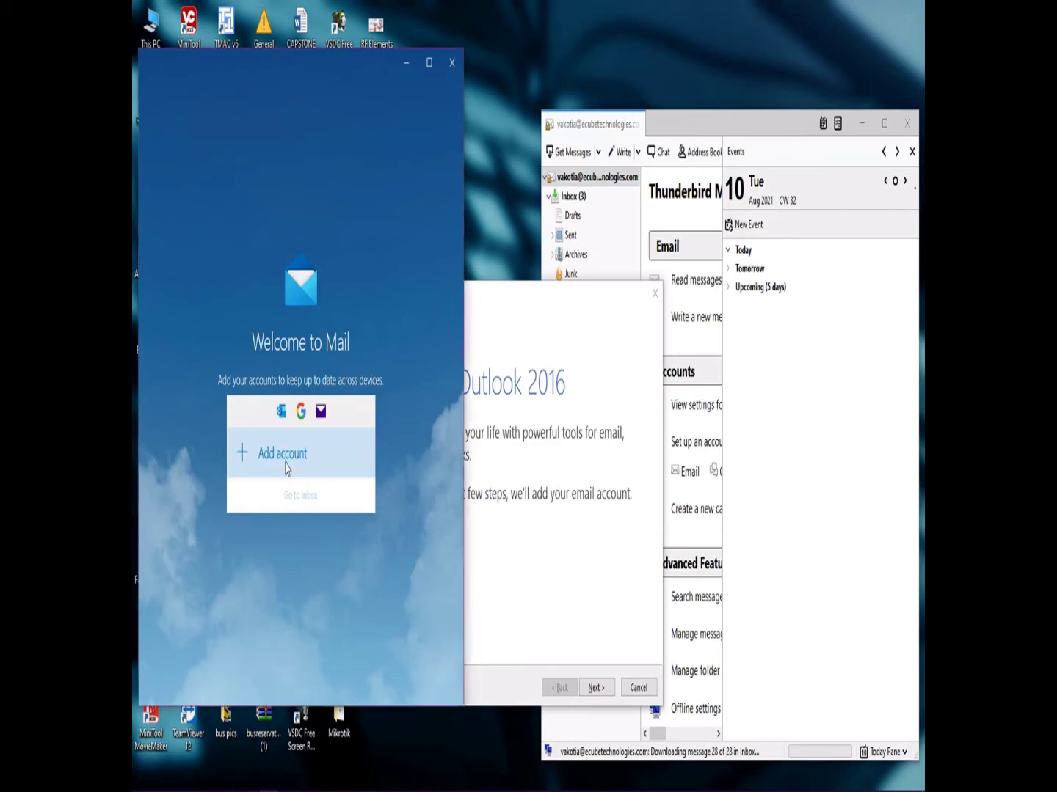
Start adding an account again, then switch to the Chrome window with Gmail.
click(286, 469)
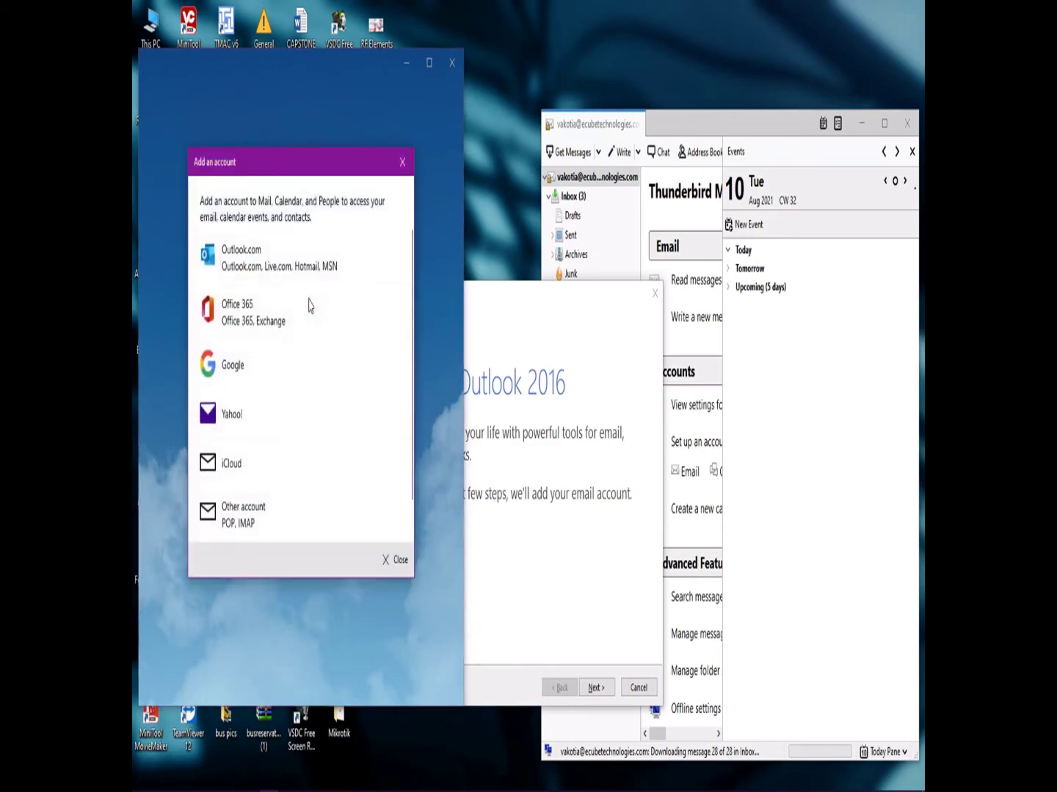
mouse_move(346, 789)
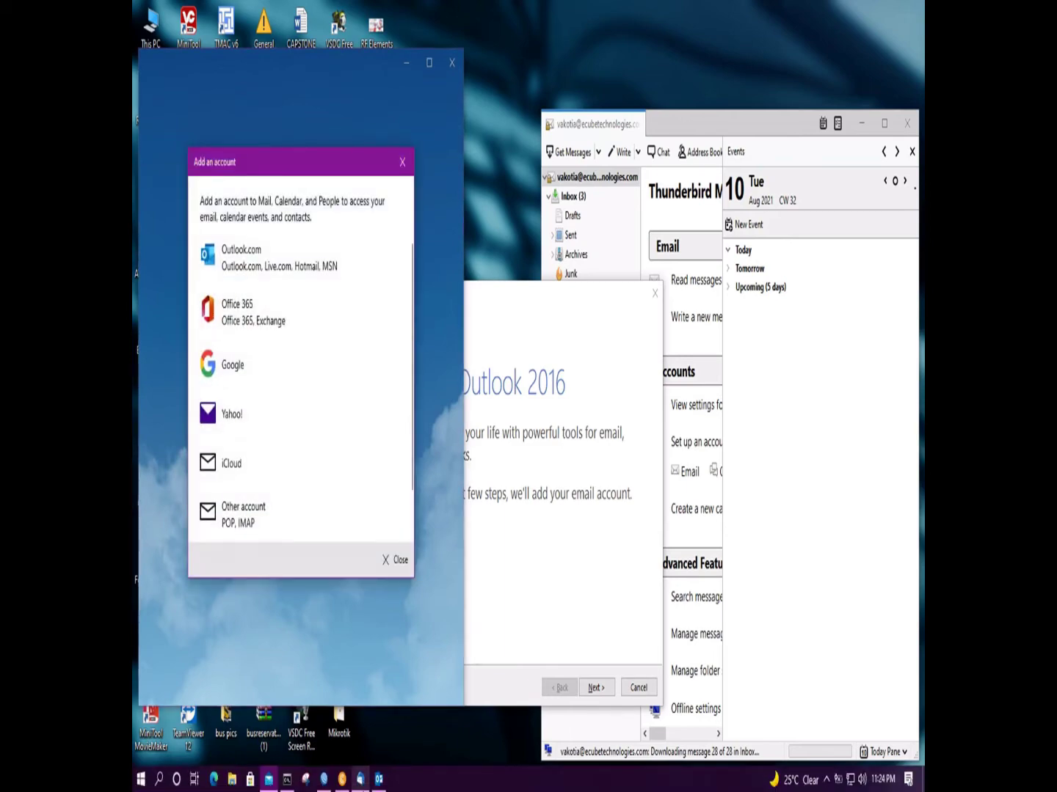
click(343, 781)
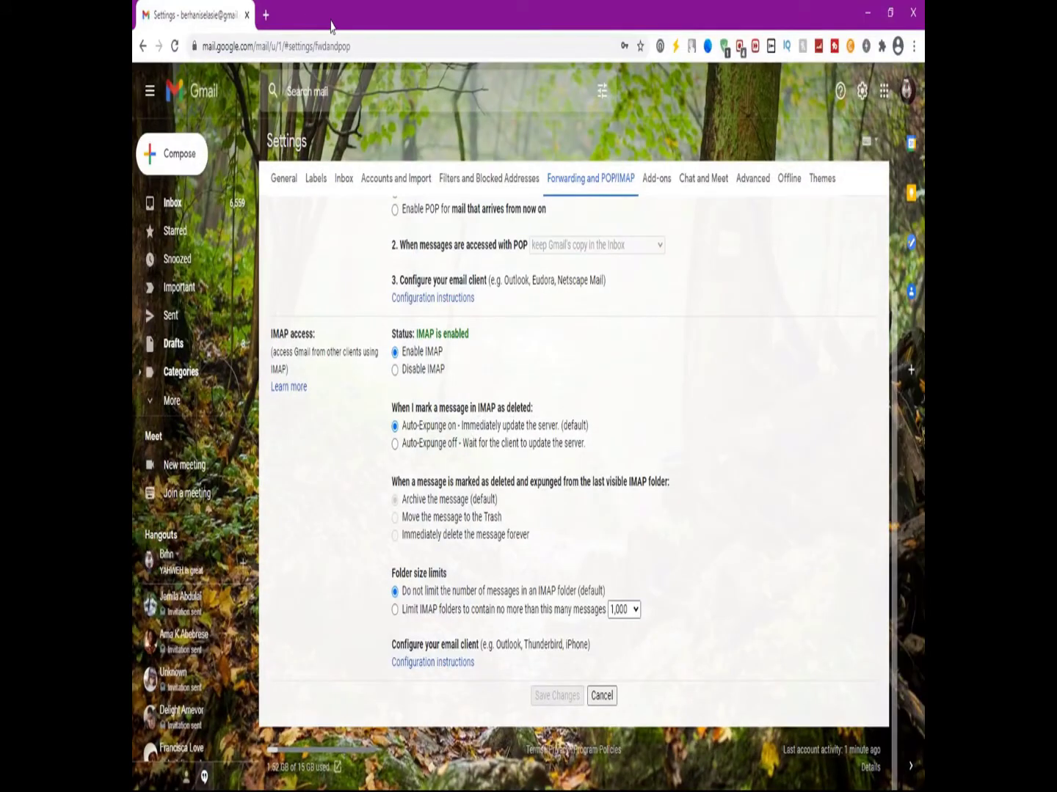
Load gmail.com in a new tab and close the other account's settings tab.
click(267, 14)
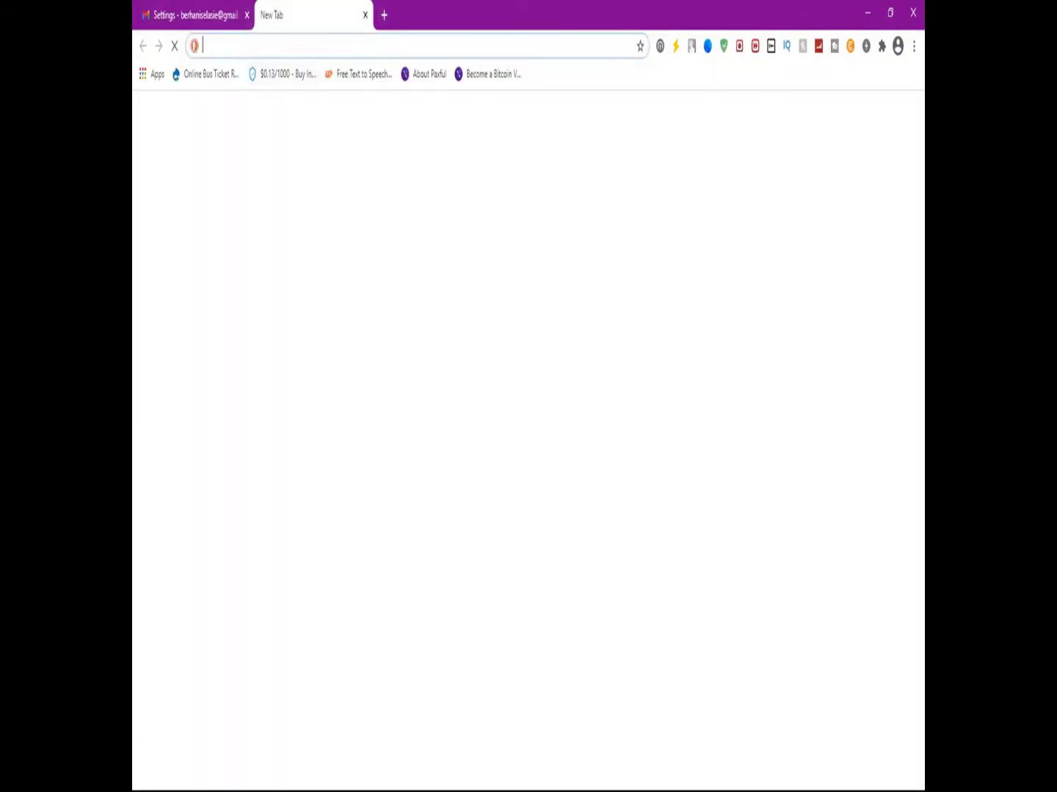
text(gm)
key(Return)
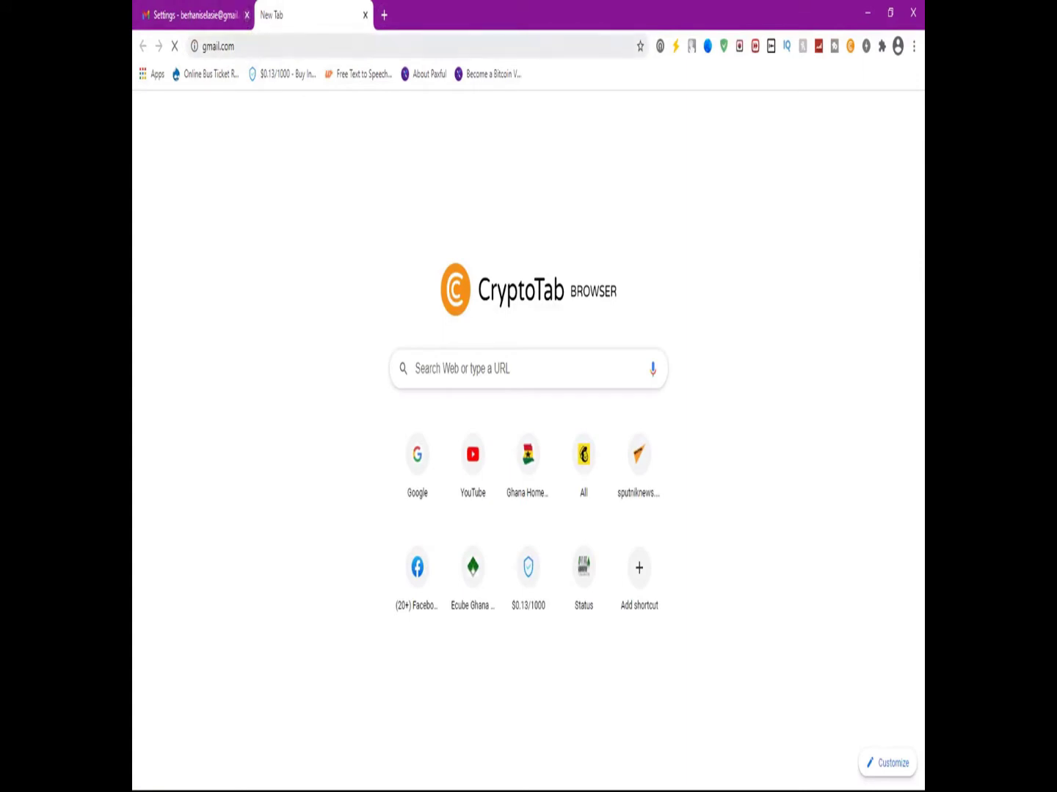
click(246, 15)
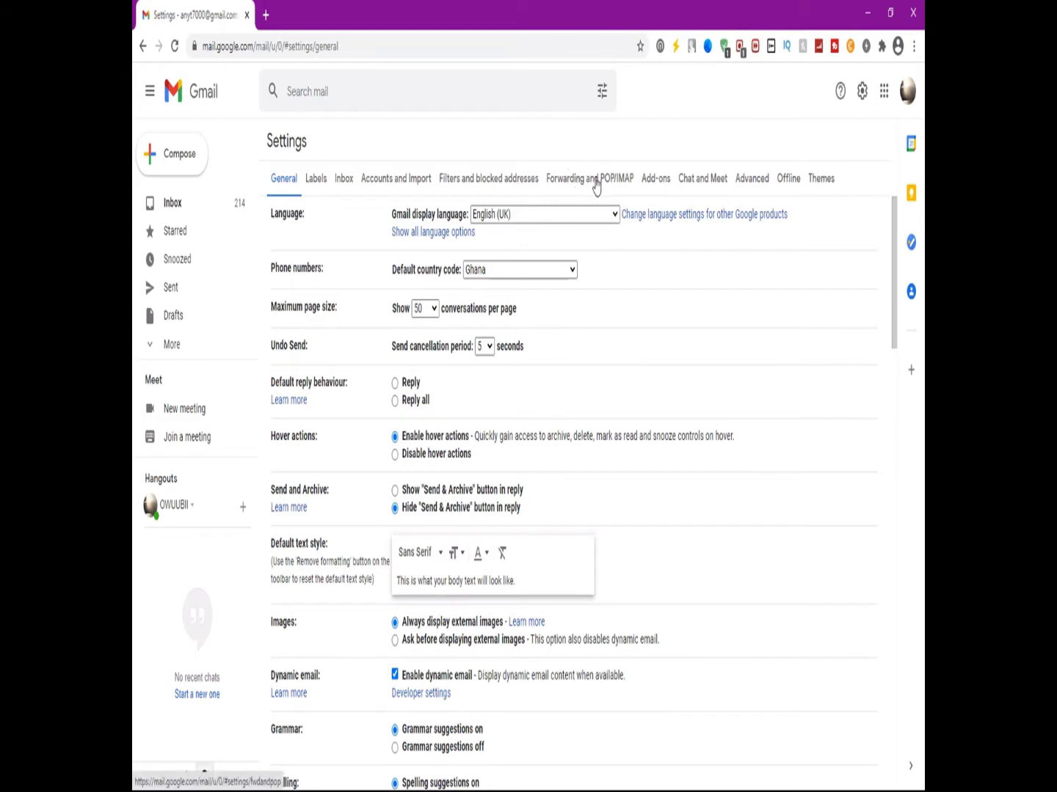
Select Enable IMAP under Forwarding and POP/IMAP and save the changes.
click(593, 181)
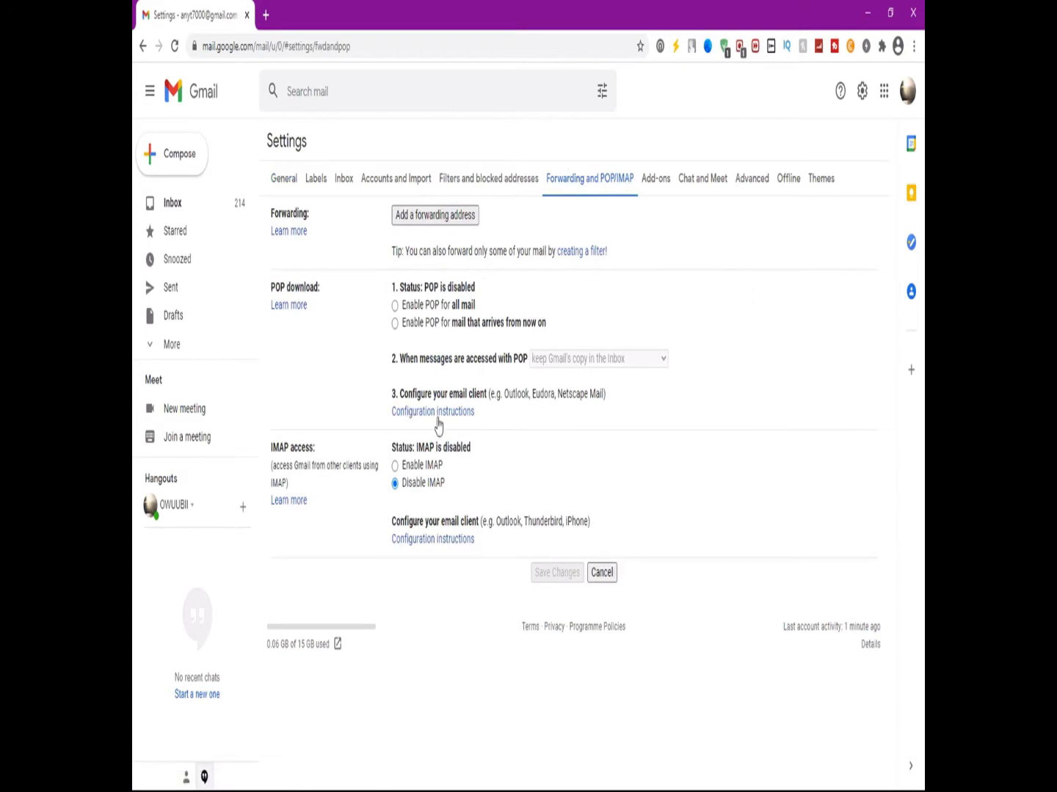
click(395, 466)
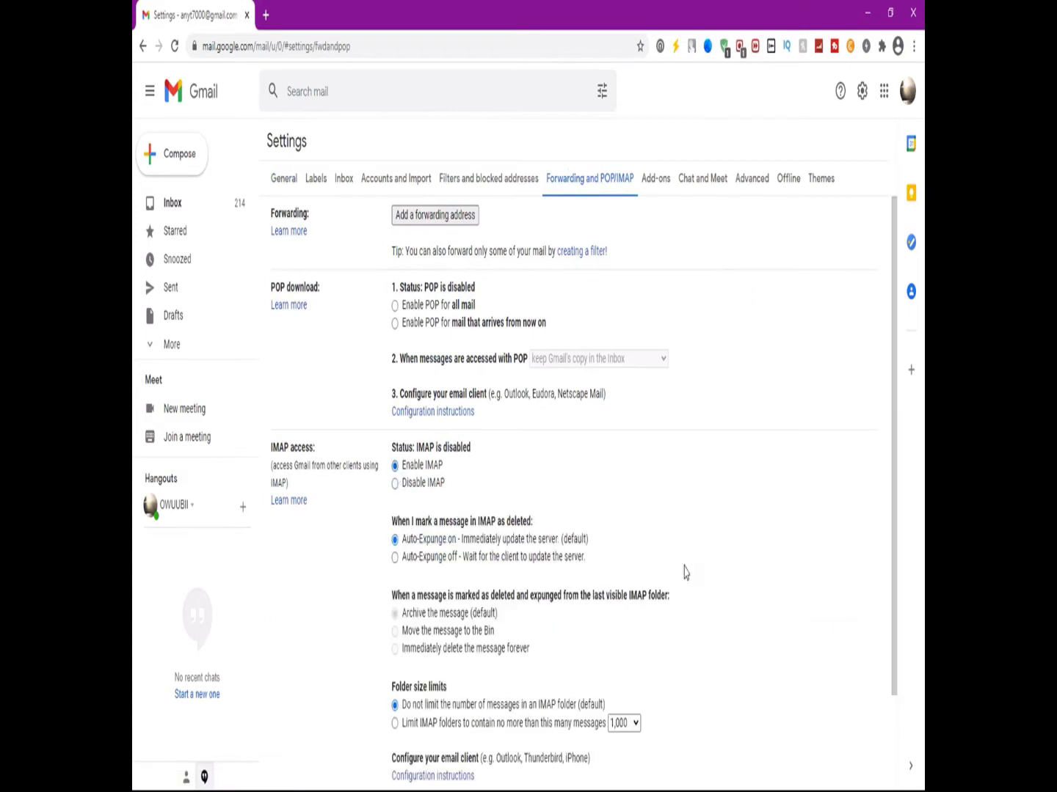
drag(898, 422, 901, 649)
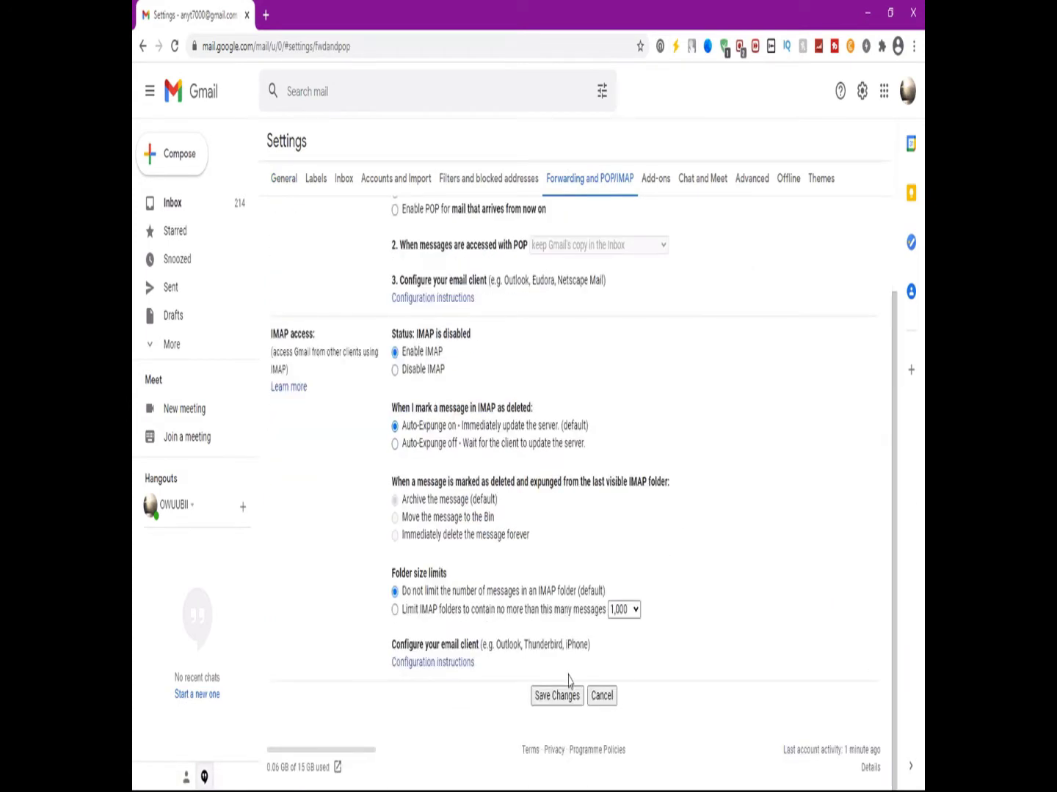
click(552, 700)
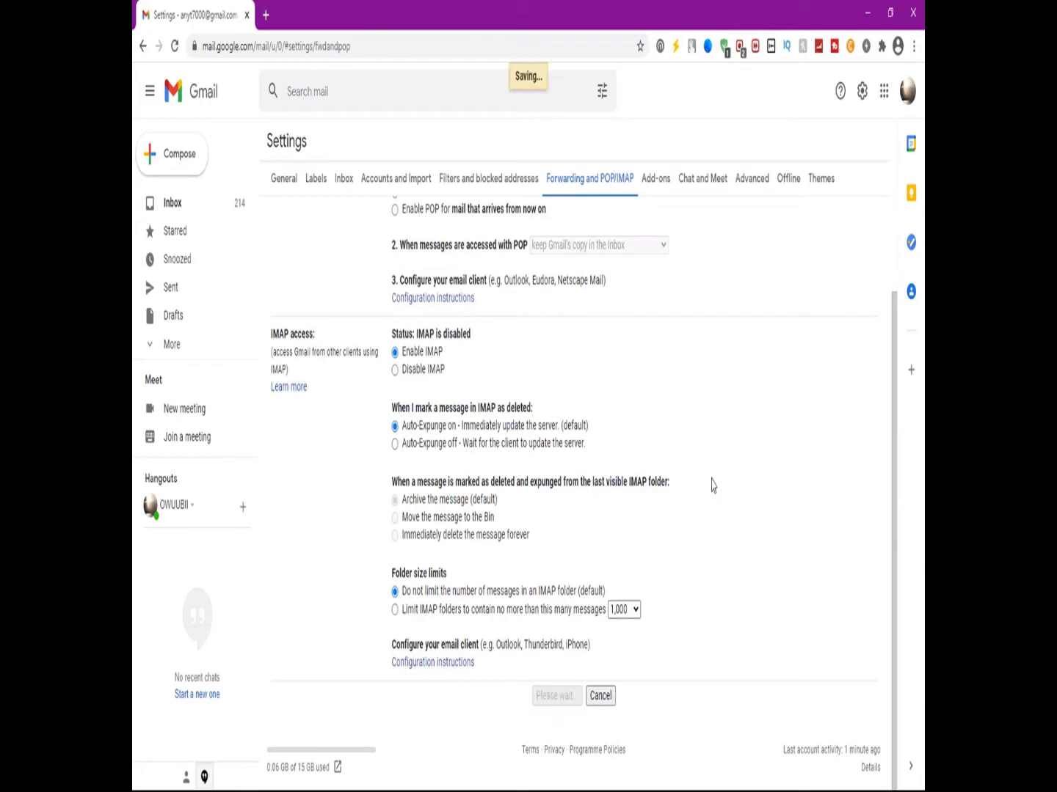
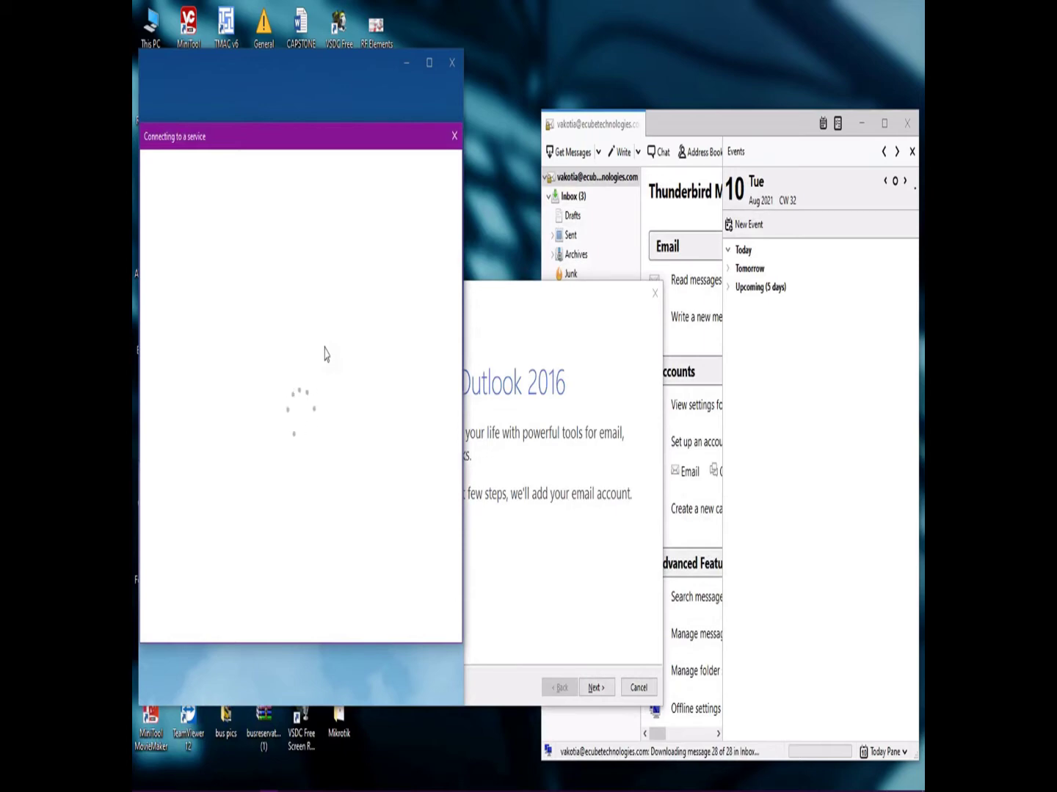
Enter the Gmail address, fixing a typo, then the account password in Google's sign-in.
click(284, 437)
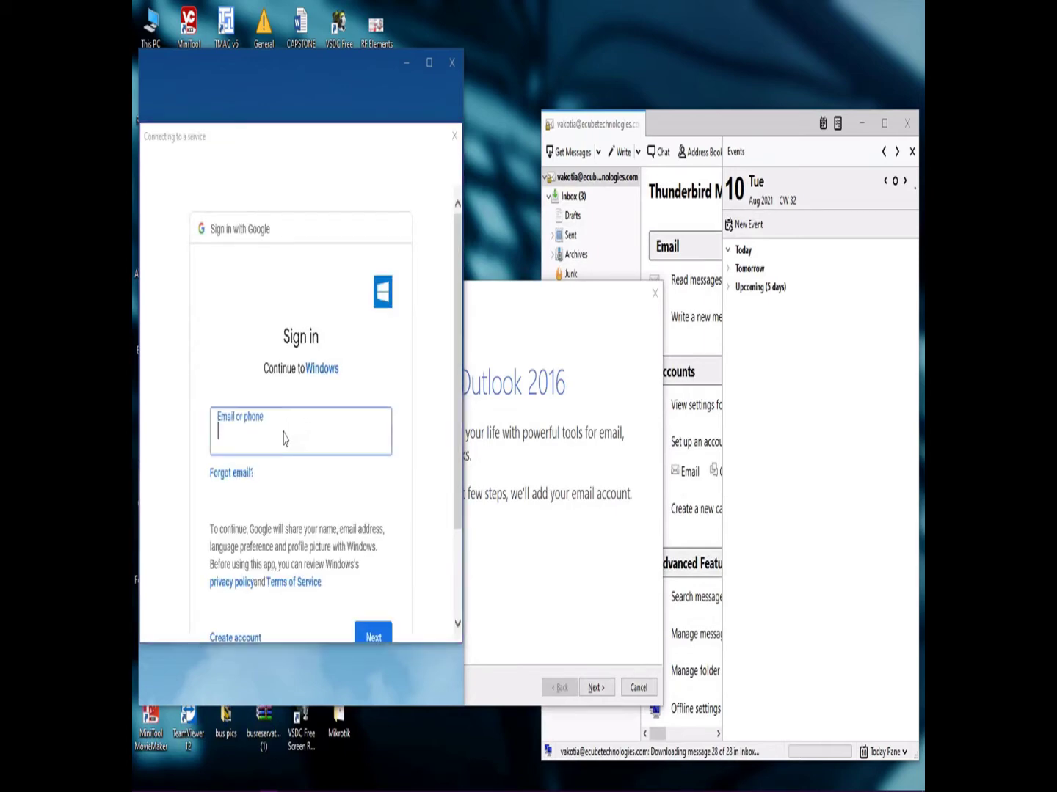
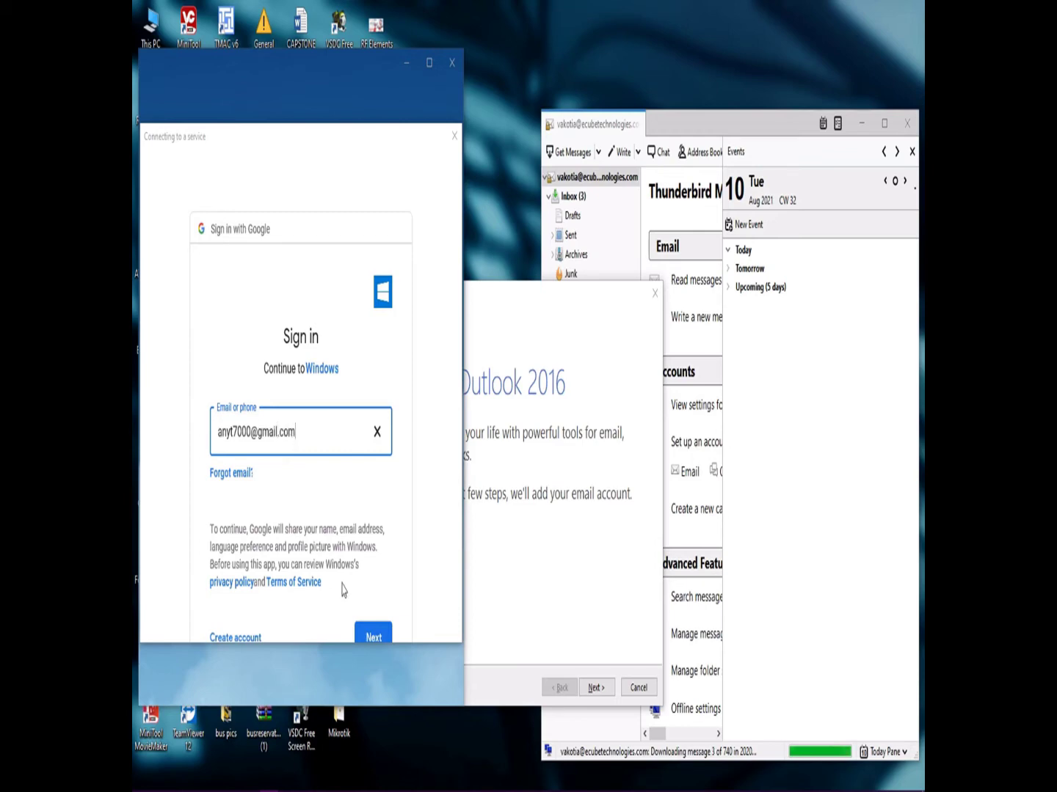
click(372, 637)
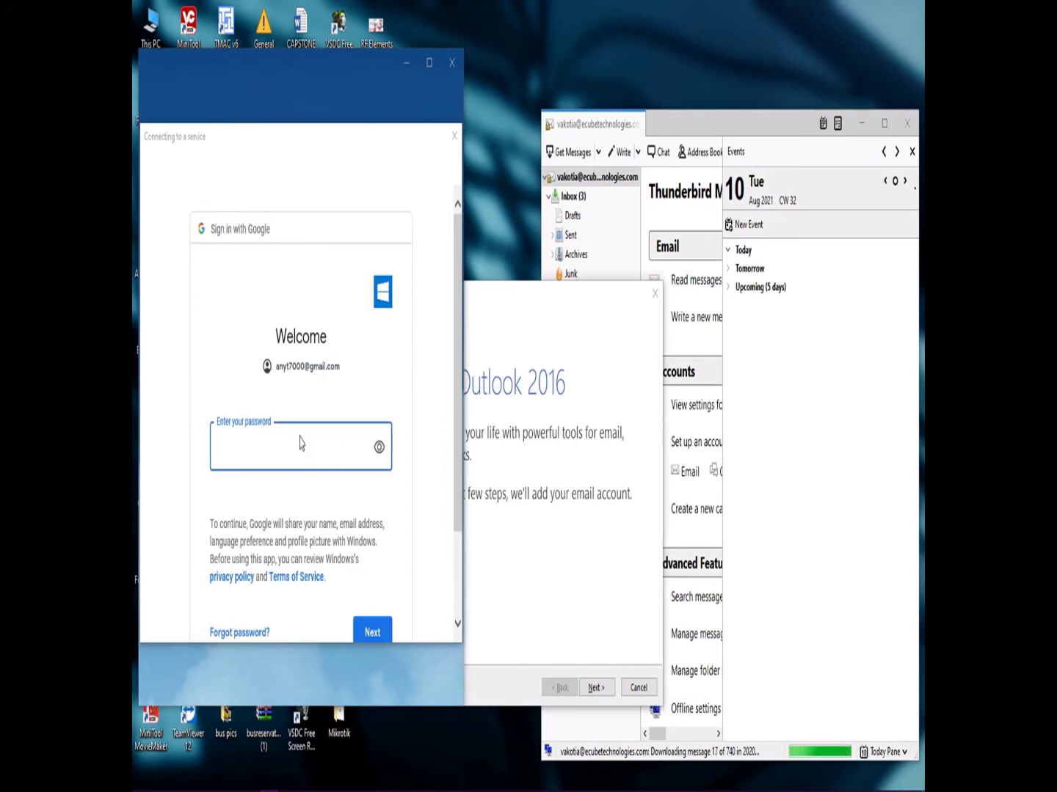
text(•)
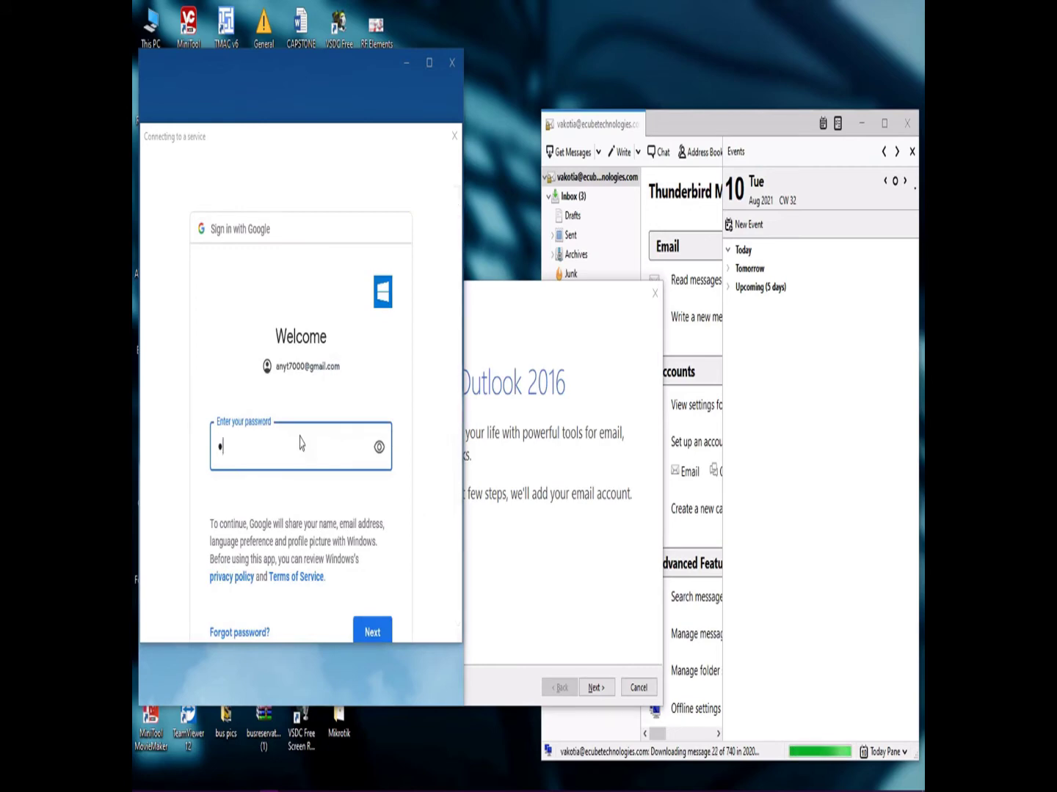
text(••••••••••)
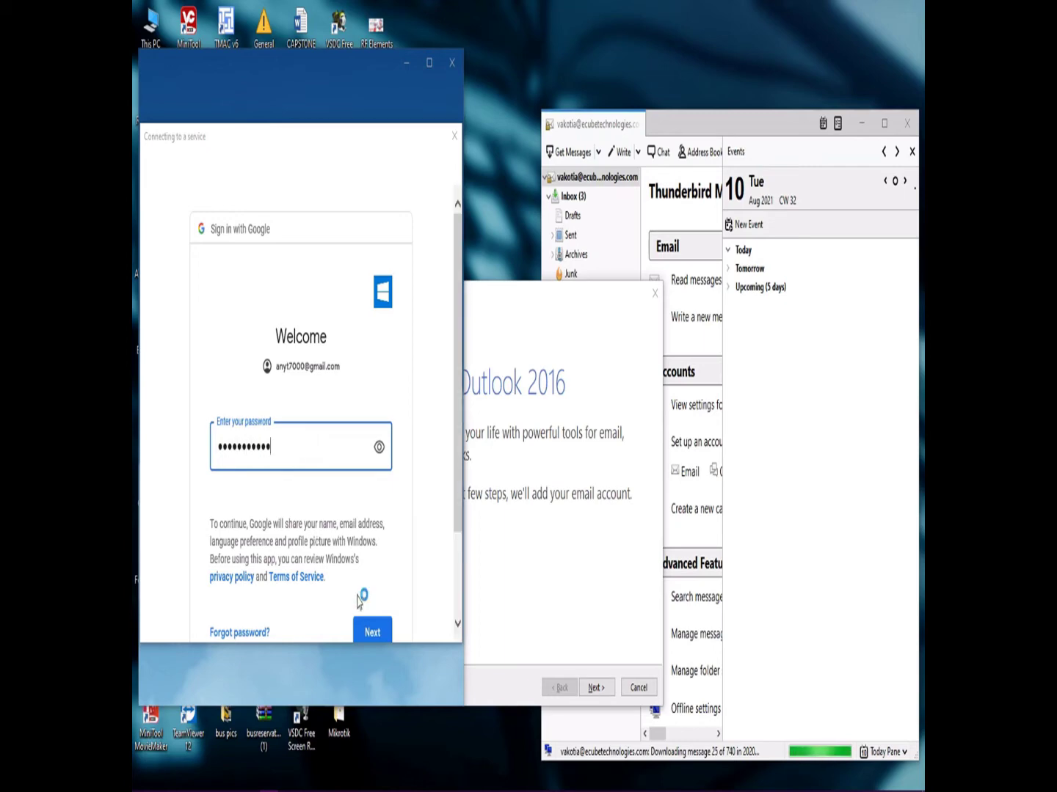
click(369, 631)
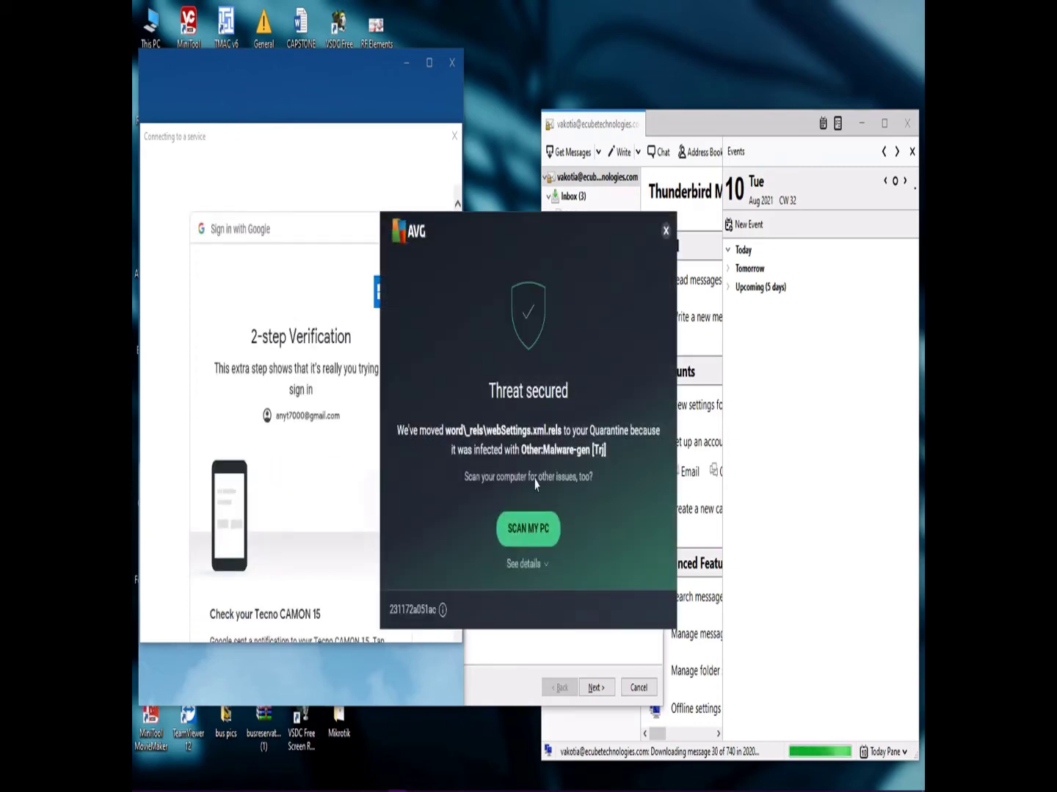
Dismiss the AVG alert and resend the 2-step verification notification to the phone.
click(664, 232)
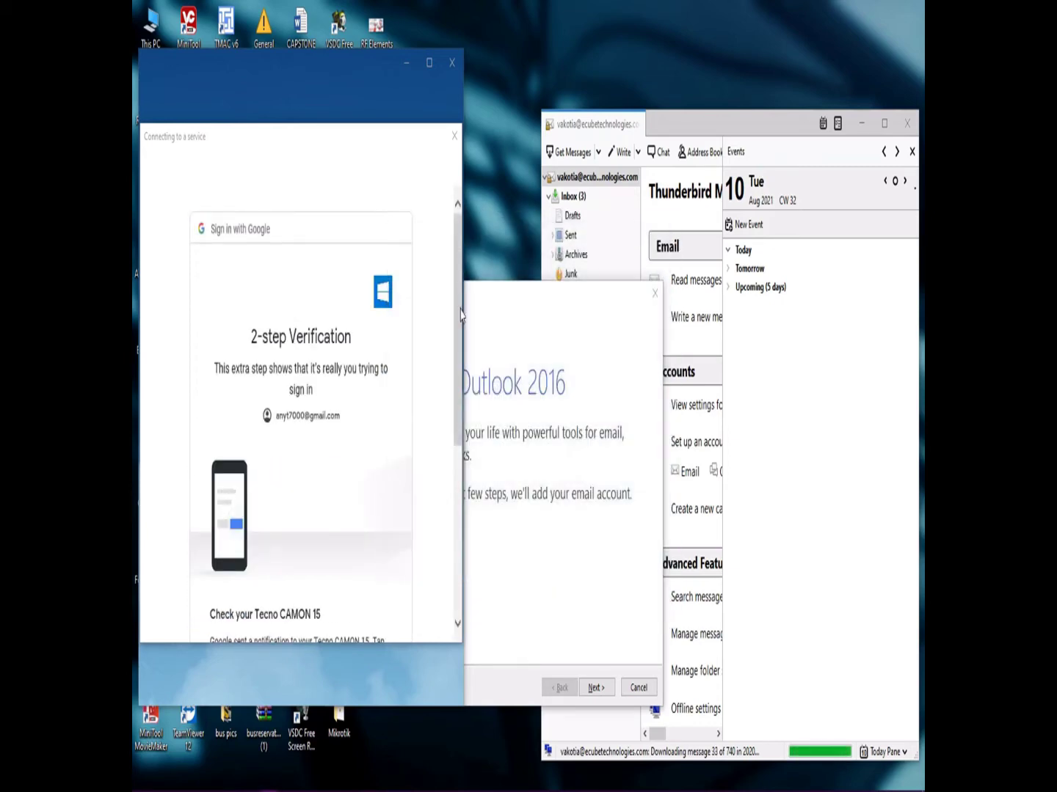
scroll(455, 349, down, 3)
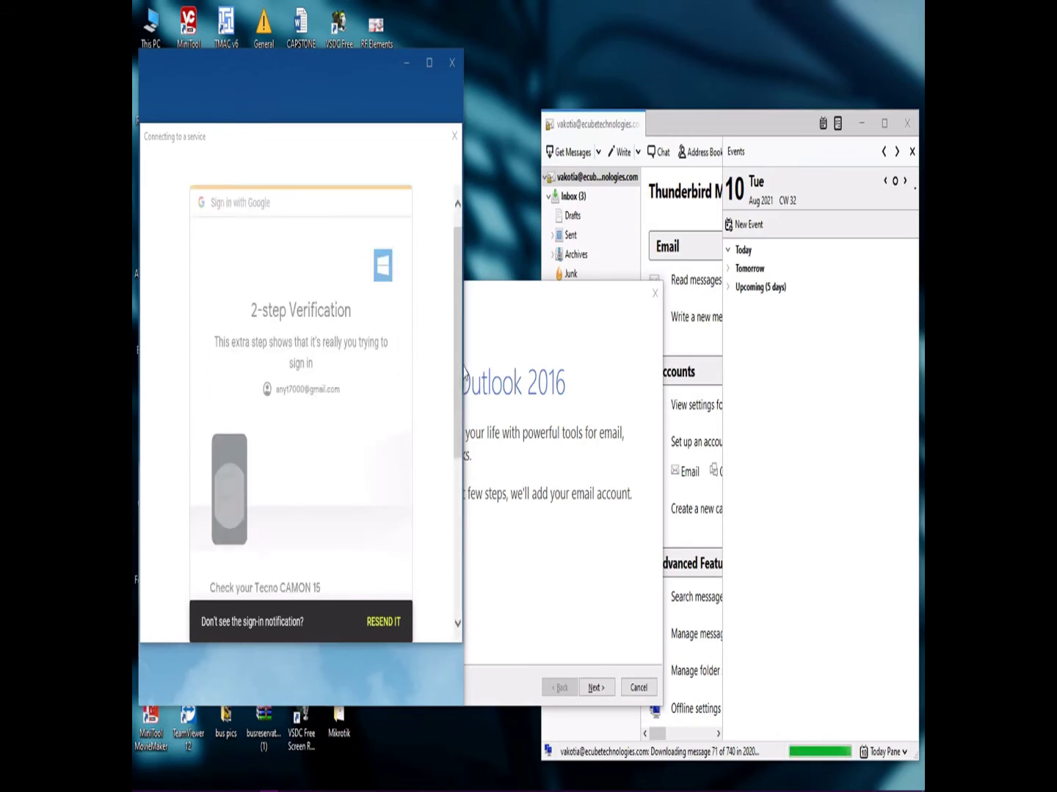
drag(455, 378, 455, 497)
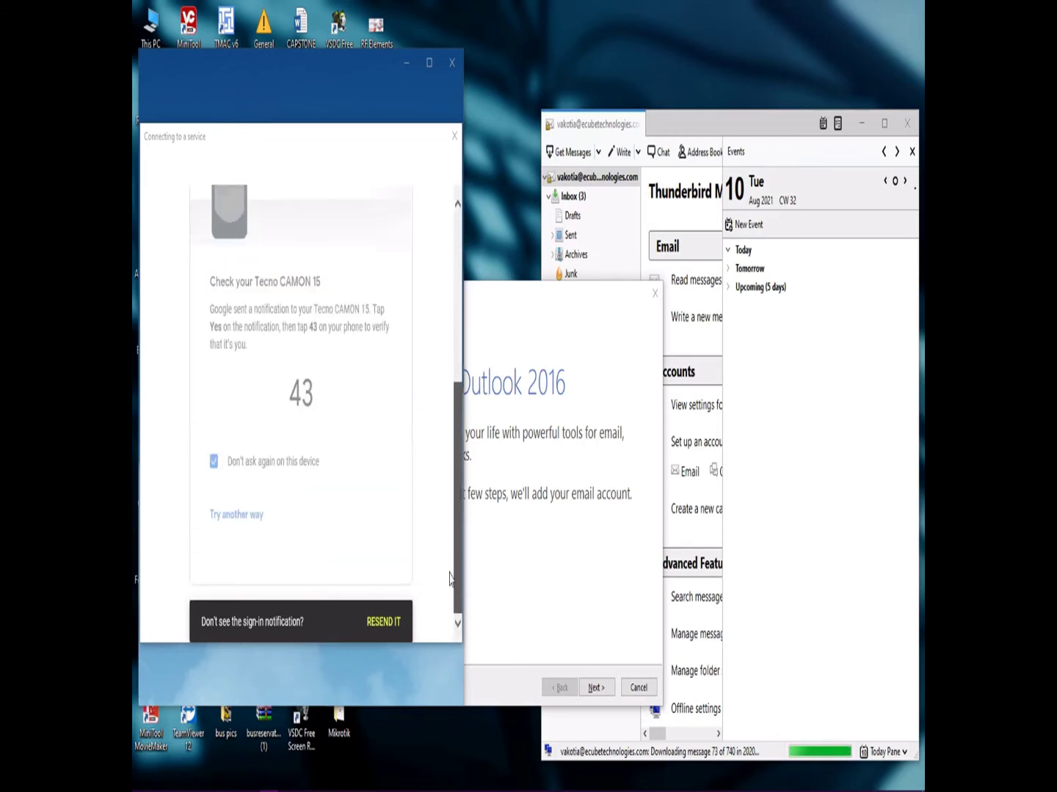
click(397, 622)
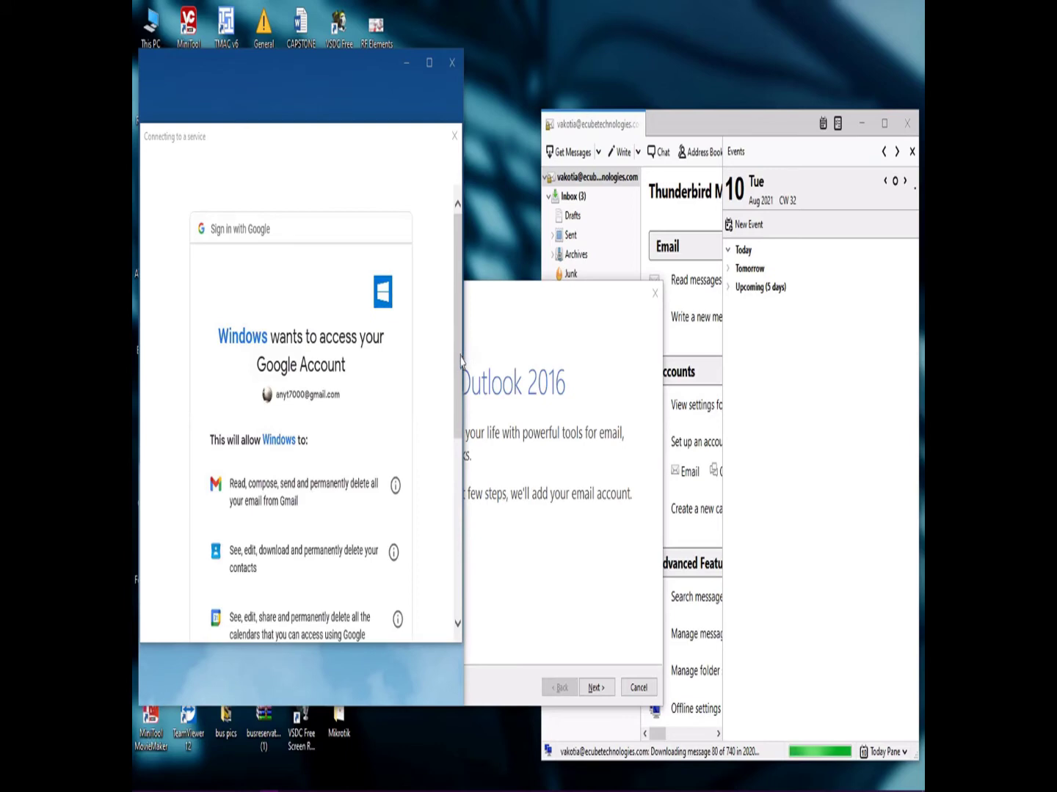
Allow Windows to access the Google account on the consent page.
scroll(455, 460, down, 3)
scroll(455, 460, up, 3)
scroll(455, 452, down, 1)
scroll(455, 451, down, 5)
click(372, 547)
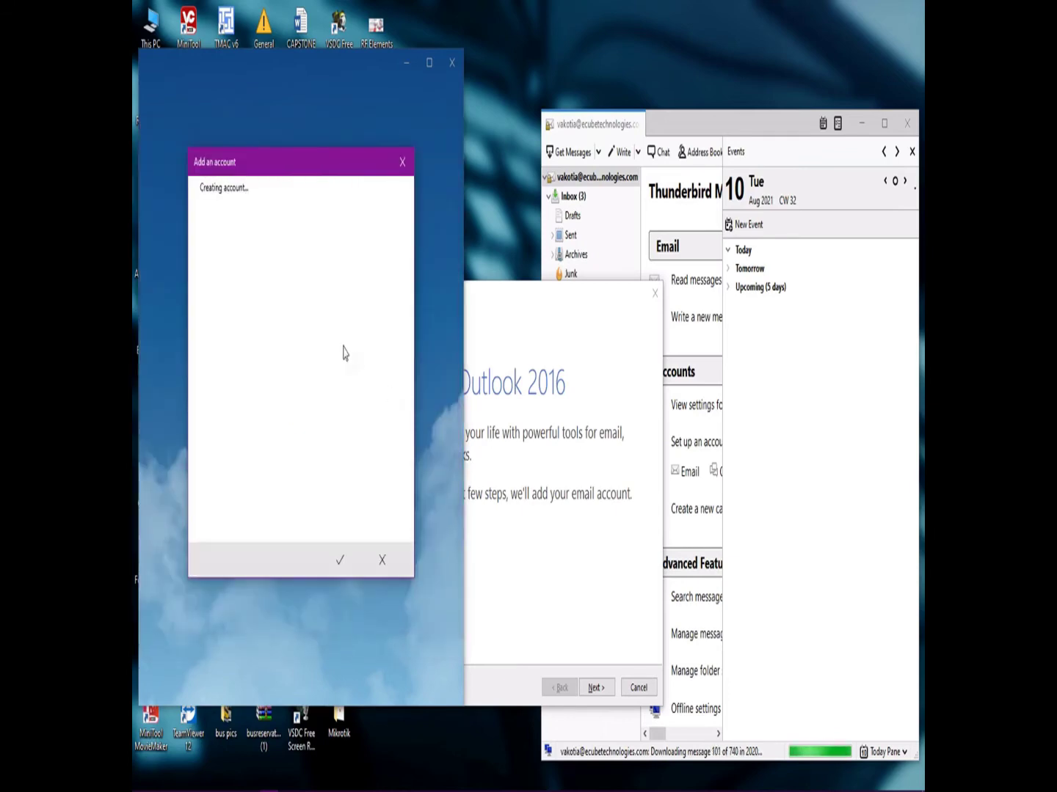
Enter a sender display name, try signing in, then close the settings error and AVG alert.
text(owuubii)
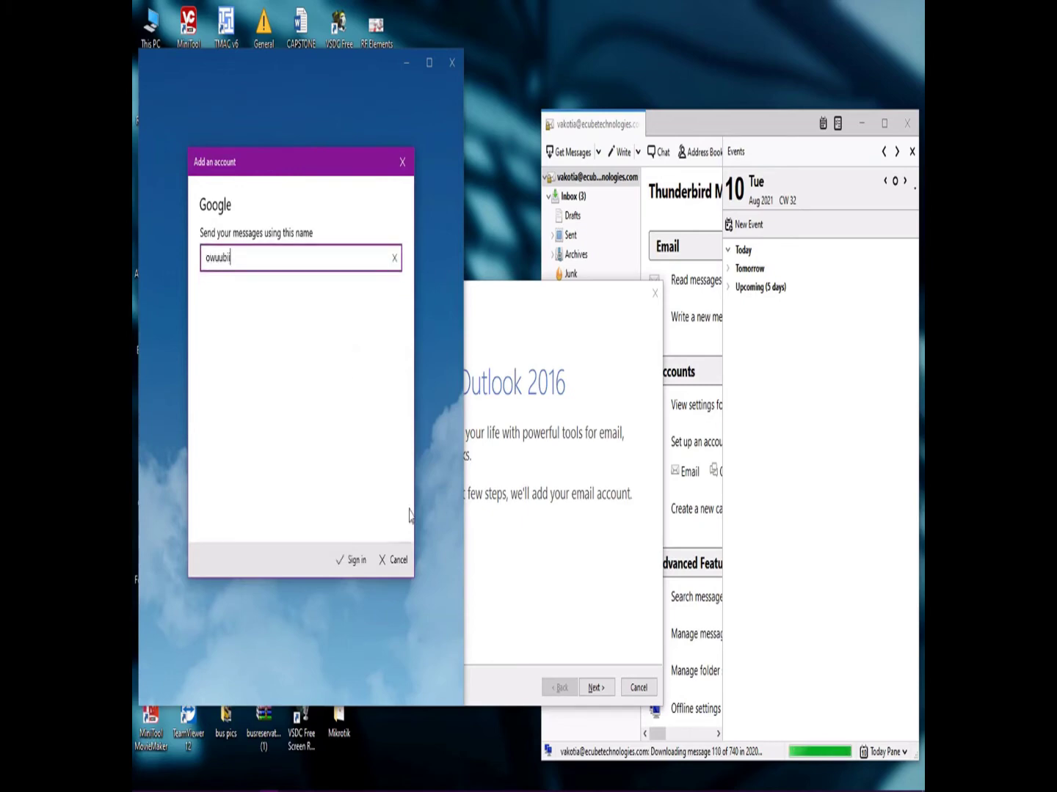
click(356, 560)
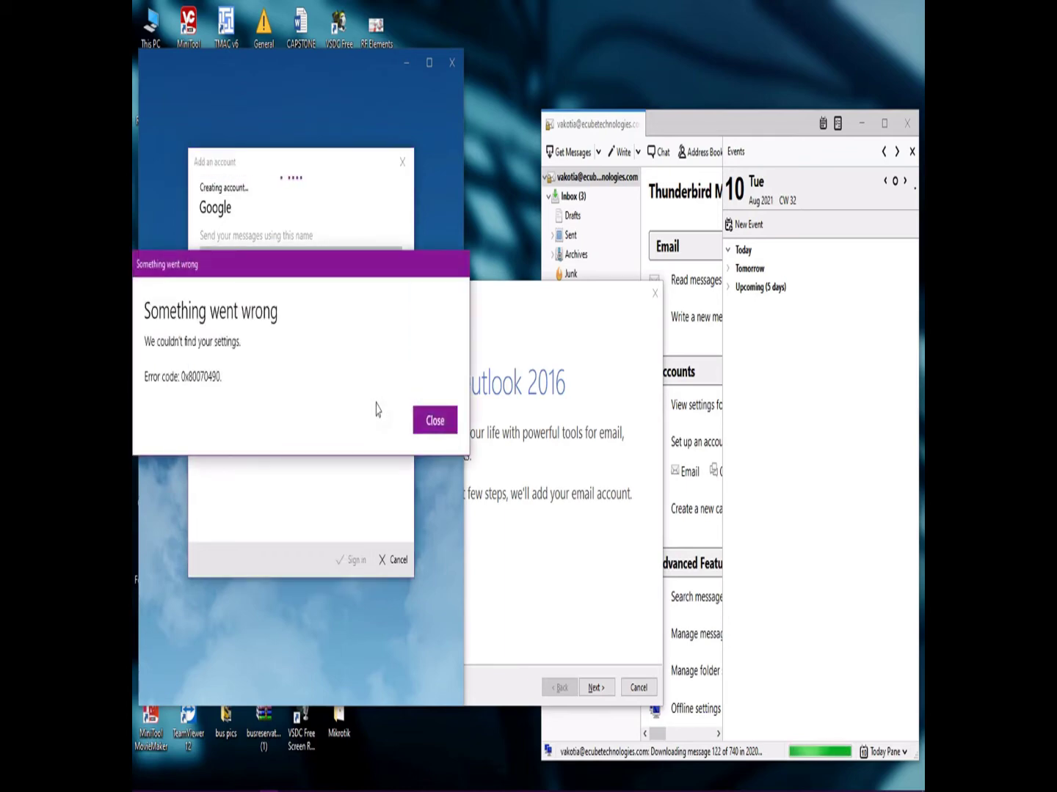
click(432, 420)
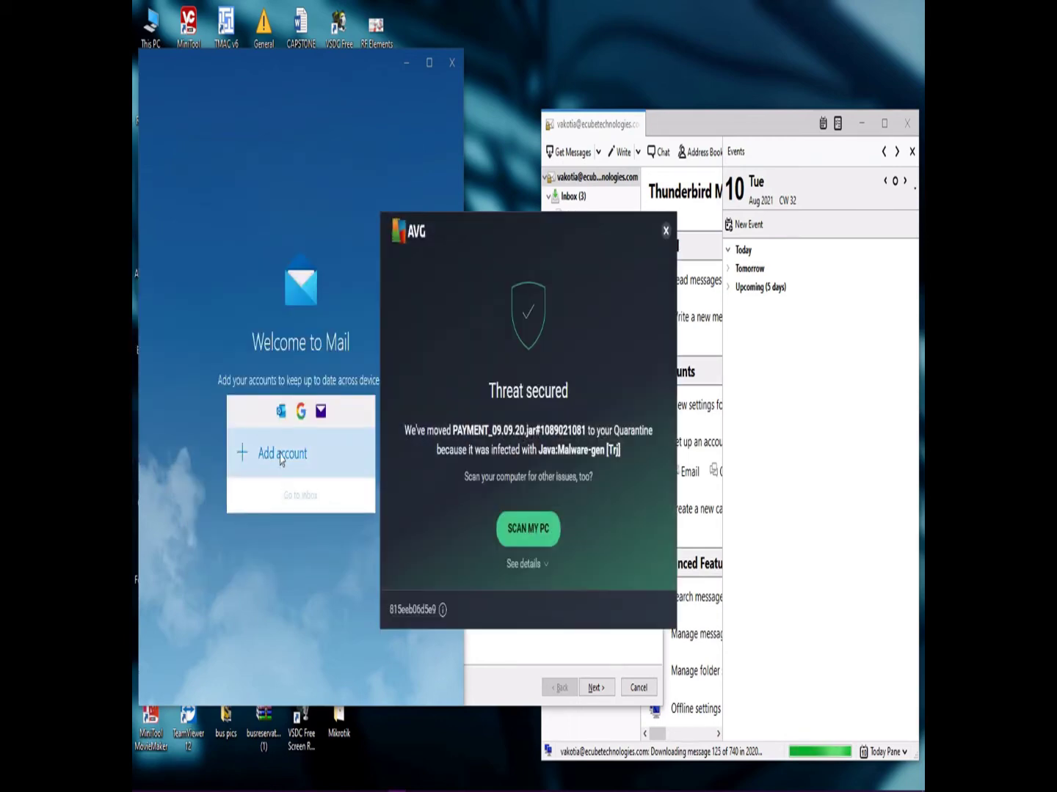
click(665, 232)
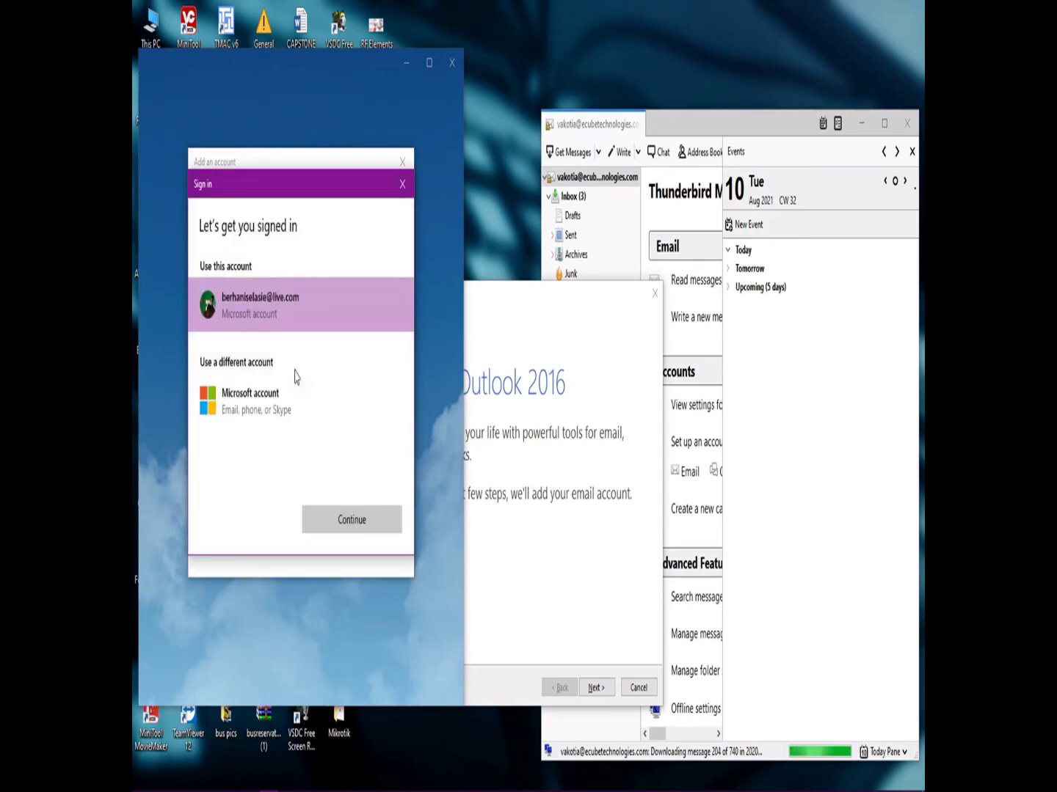
Continue with the existing Microsoft account listed in Mail.
click(319, 519)
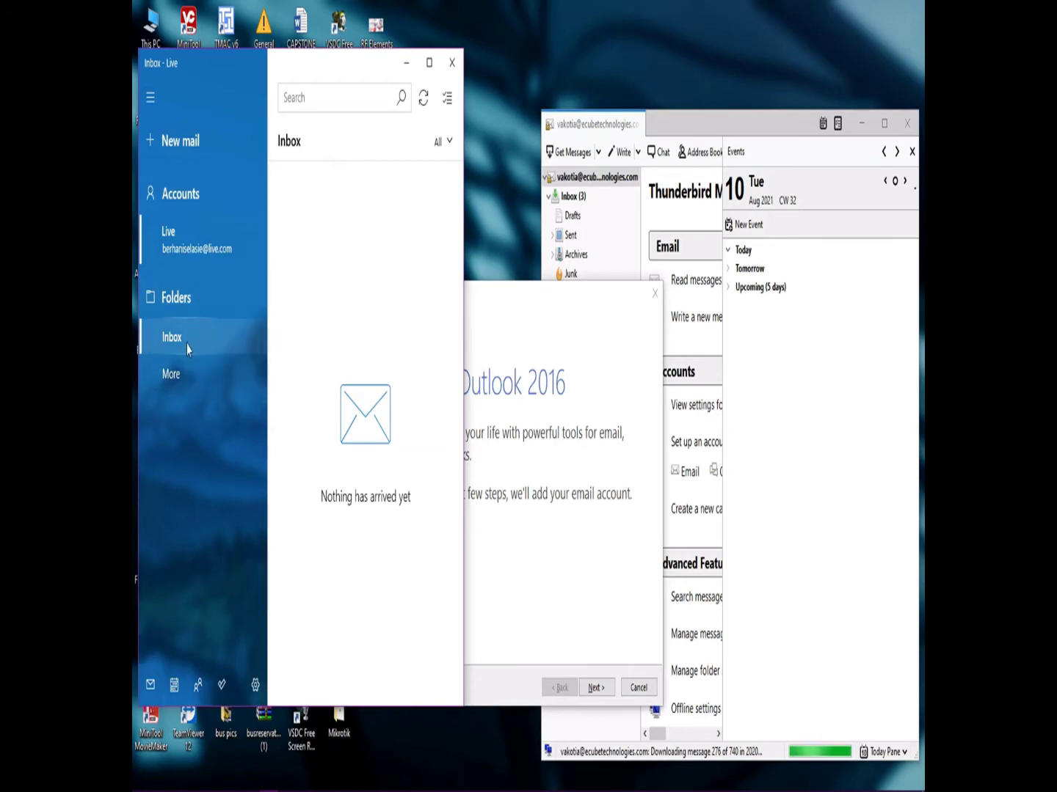
click(148, 102)
click(149, 104)
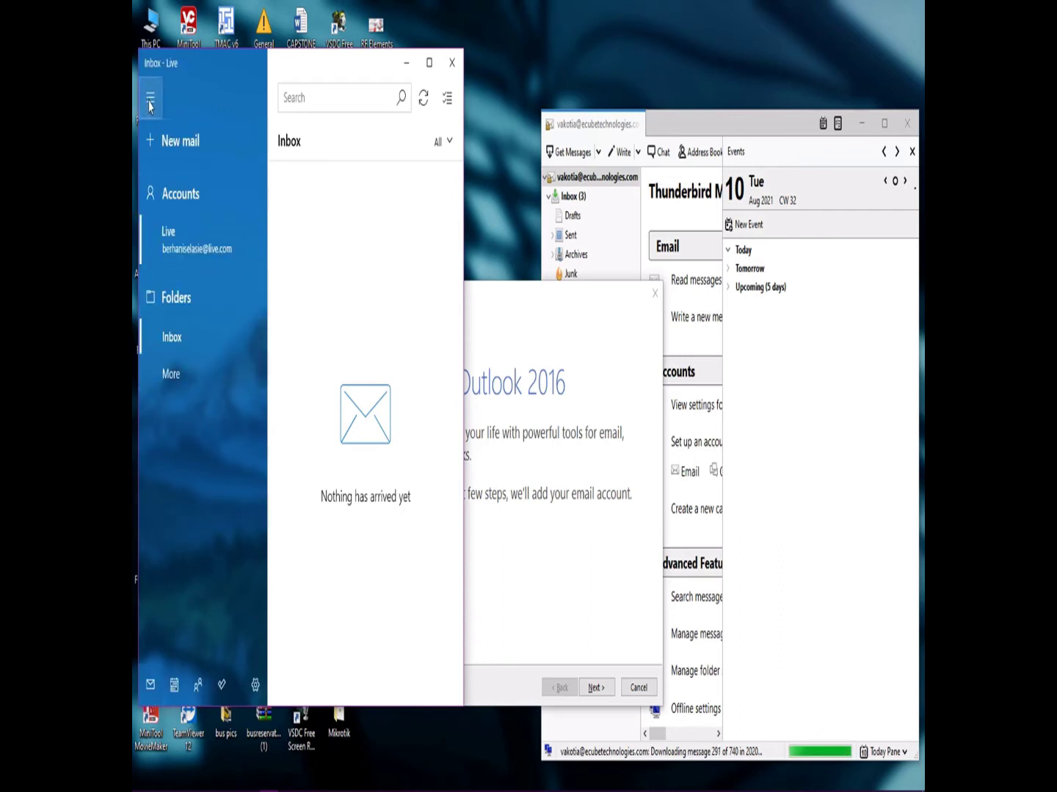
click(149, 105)
click(149, 104)
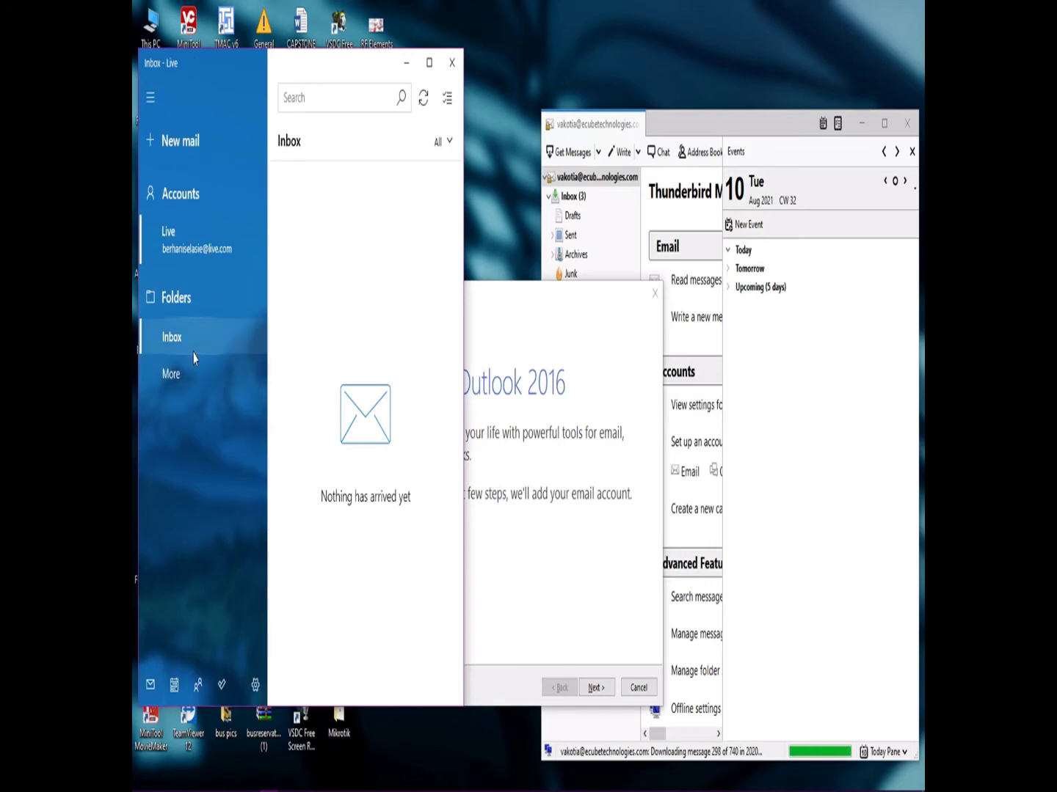
click(169, 374)
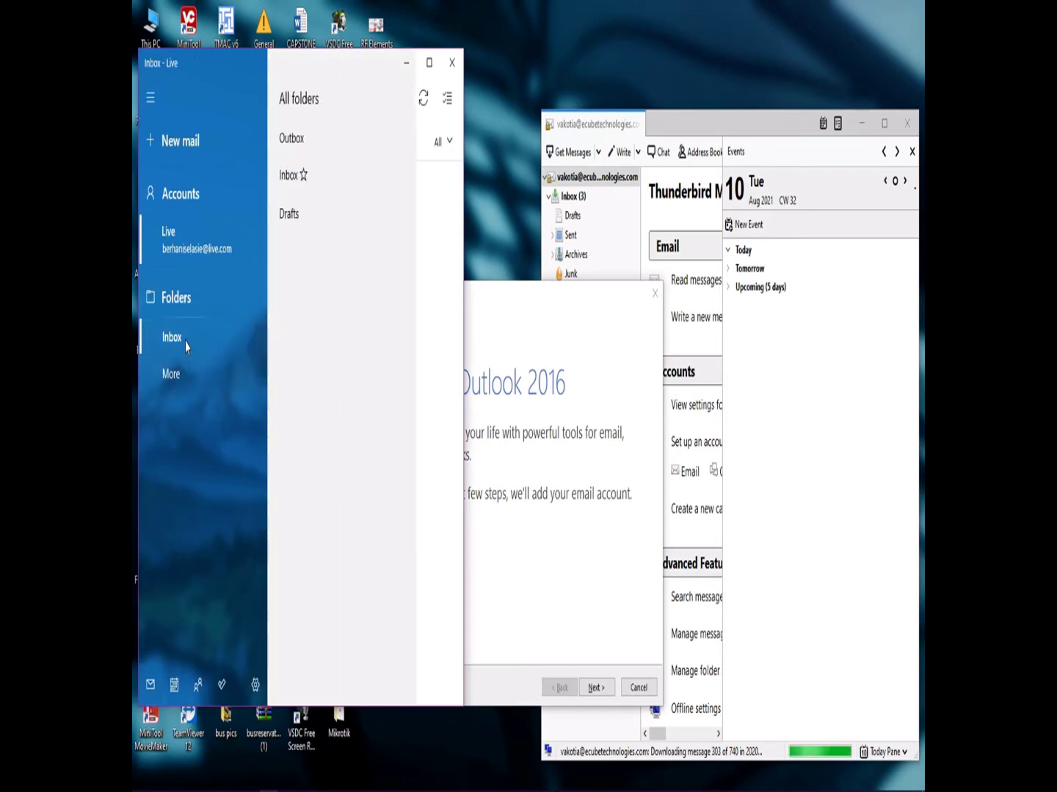
click(173, 338)
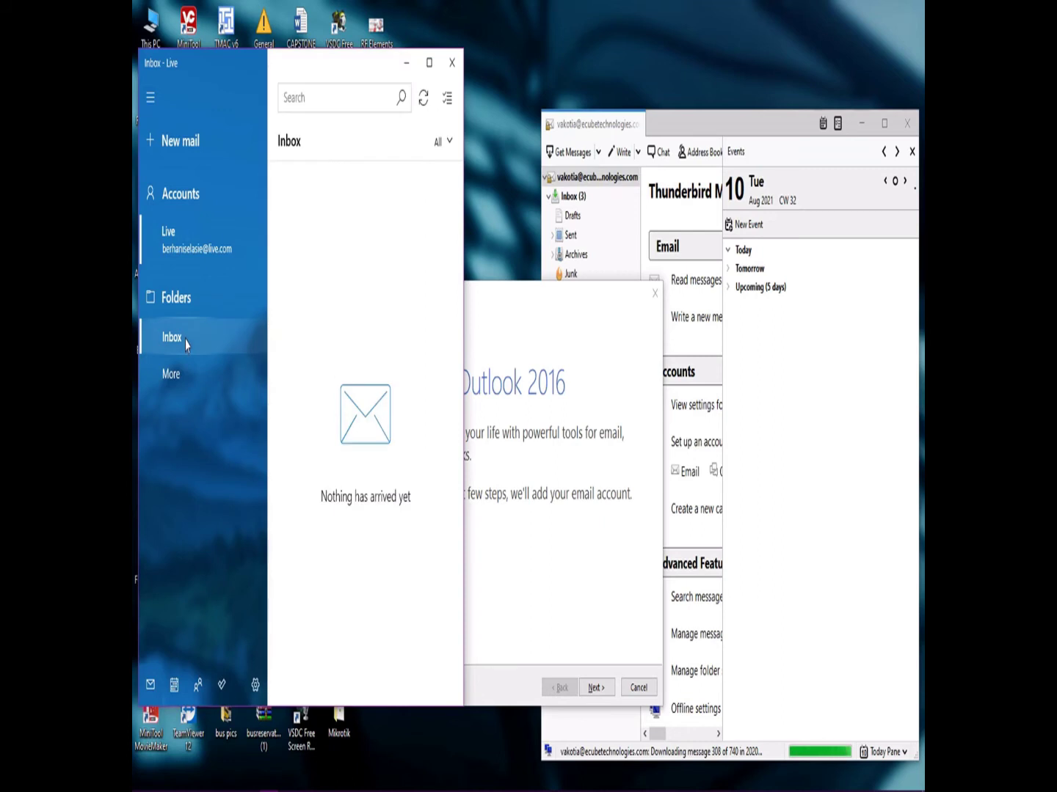
click(183, 299)
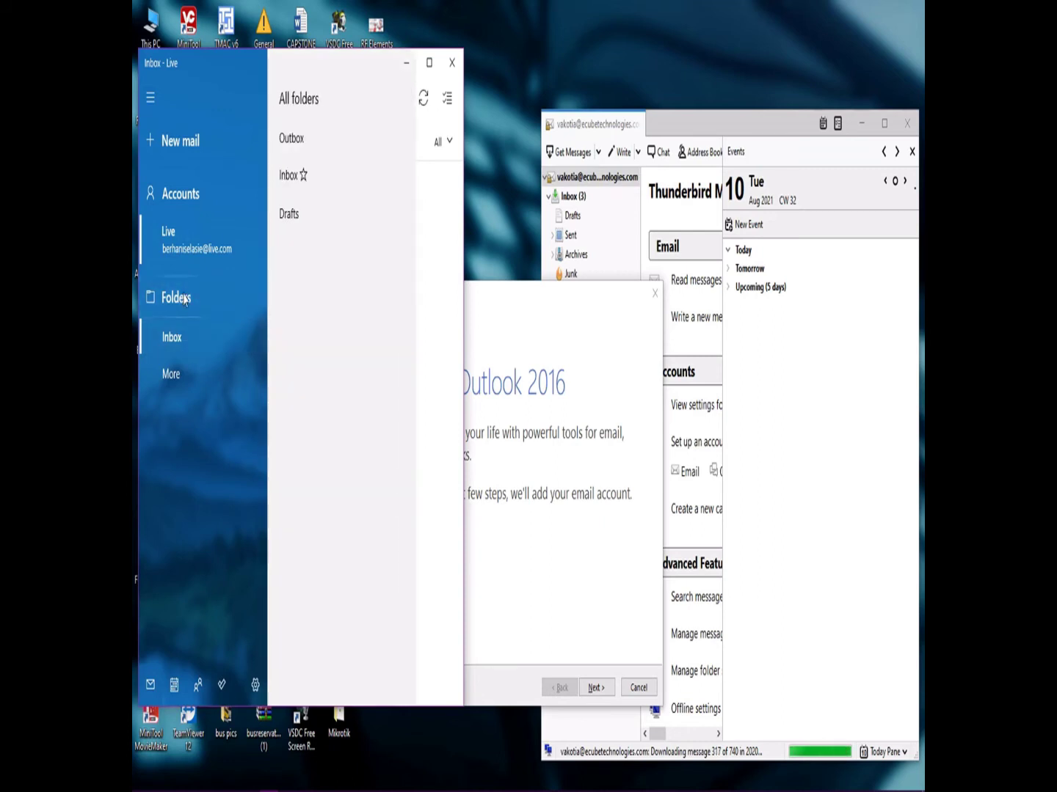
click(184, 299)
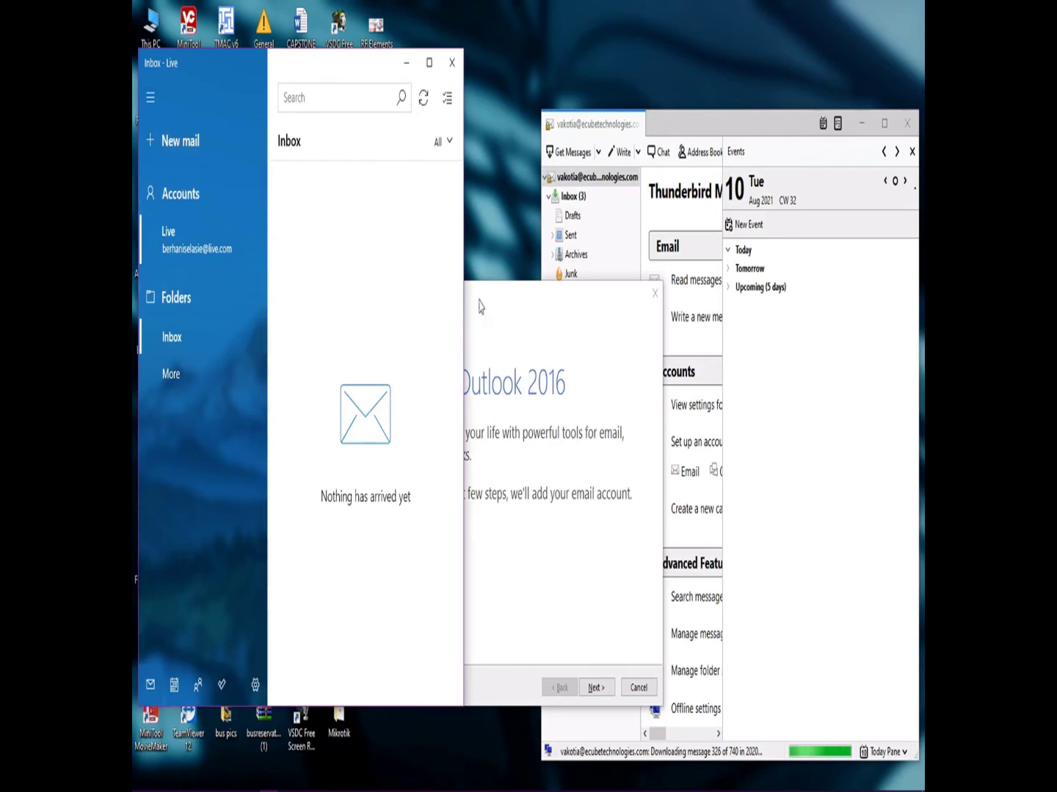
click(424, 98)
Bring up Outlook 2016's Add Account wizard at the automatic account setup page.
click(553, 318)
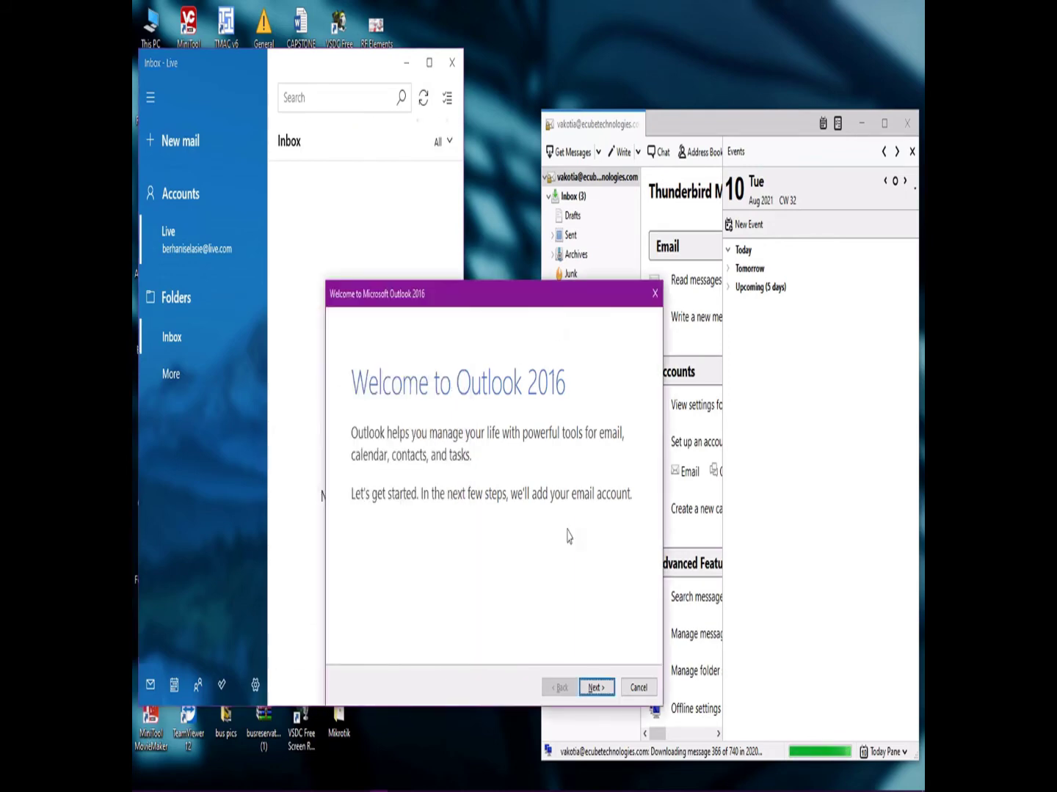
click(594, 690)
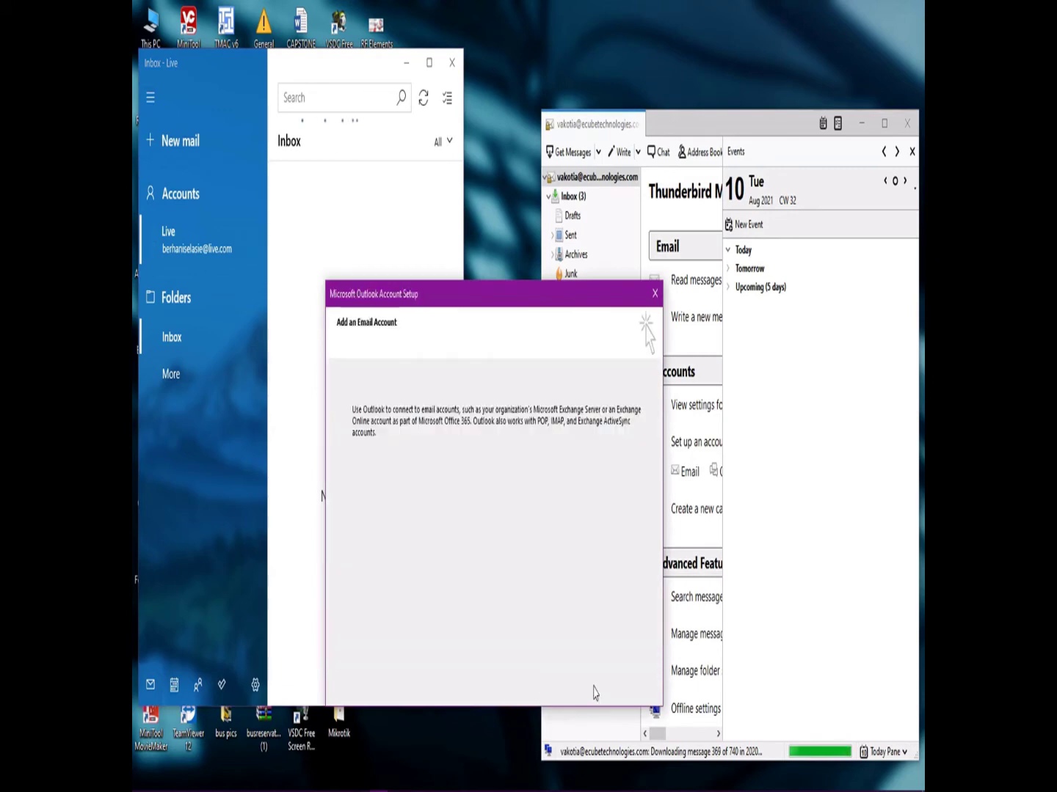
click(595, 689)
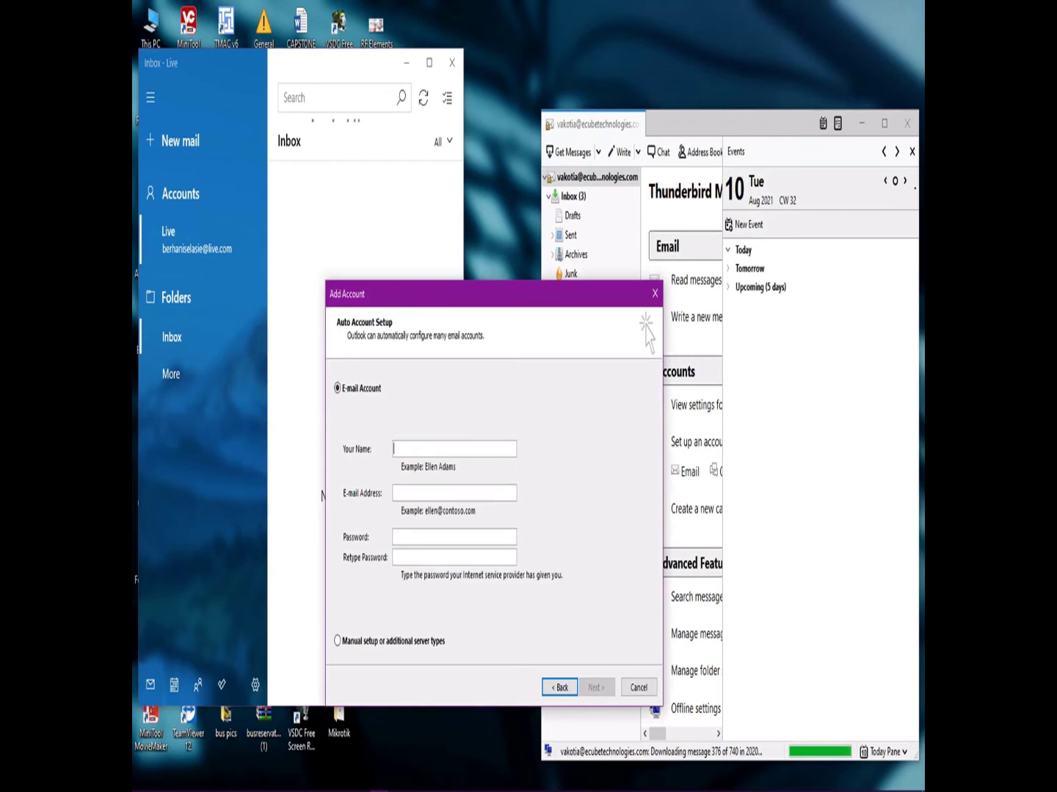
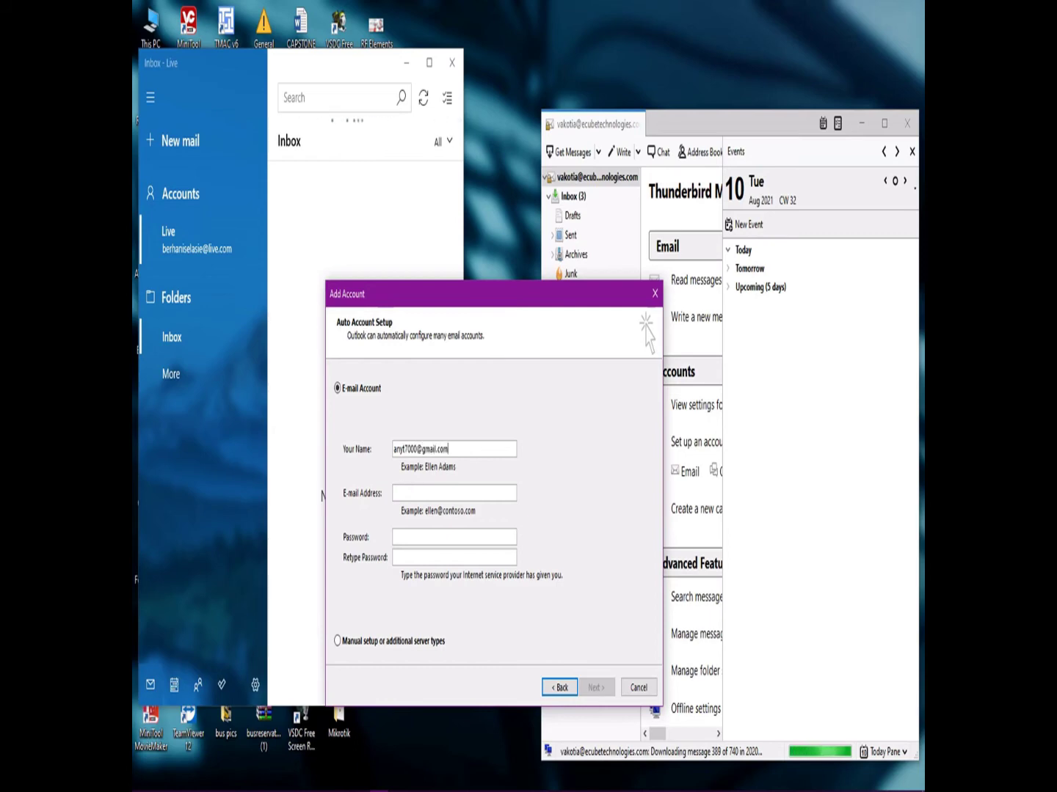
Fill in the name, Gmail address and account password, correcting a mistyped entry.
key(ctrl+a)
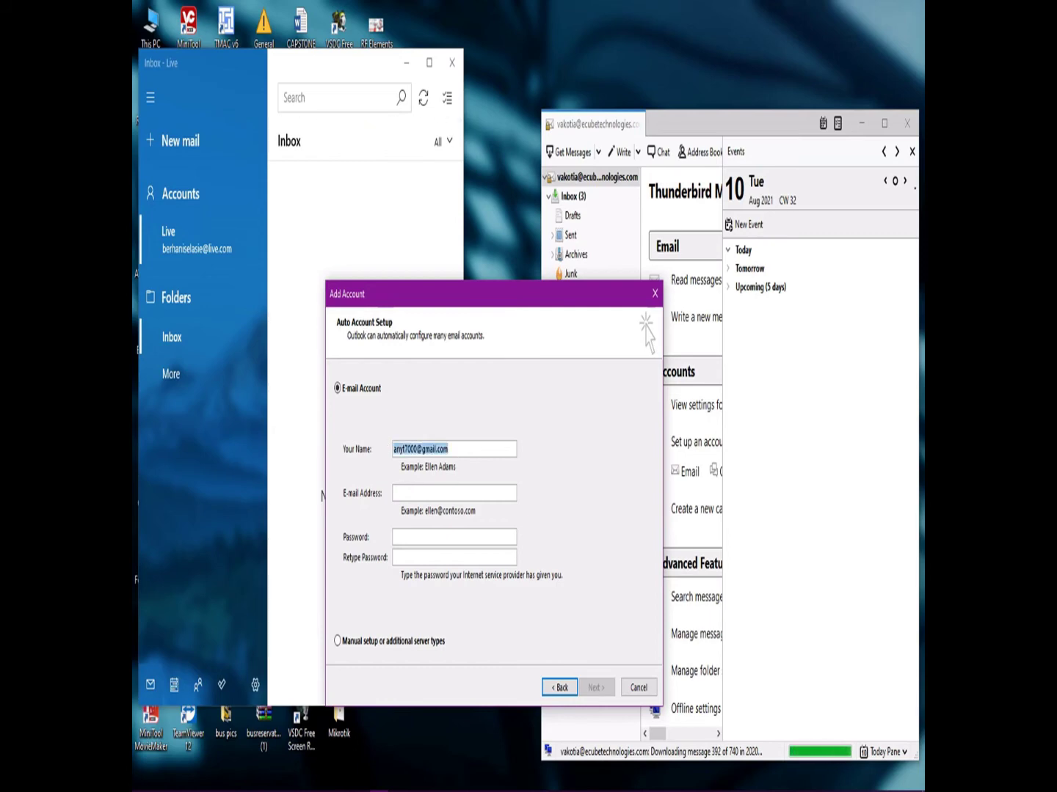
key(BackSpace)
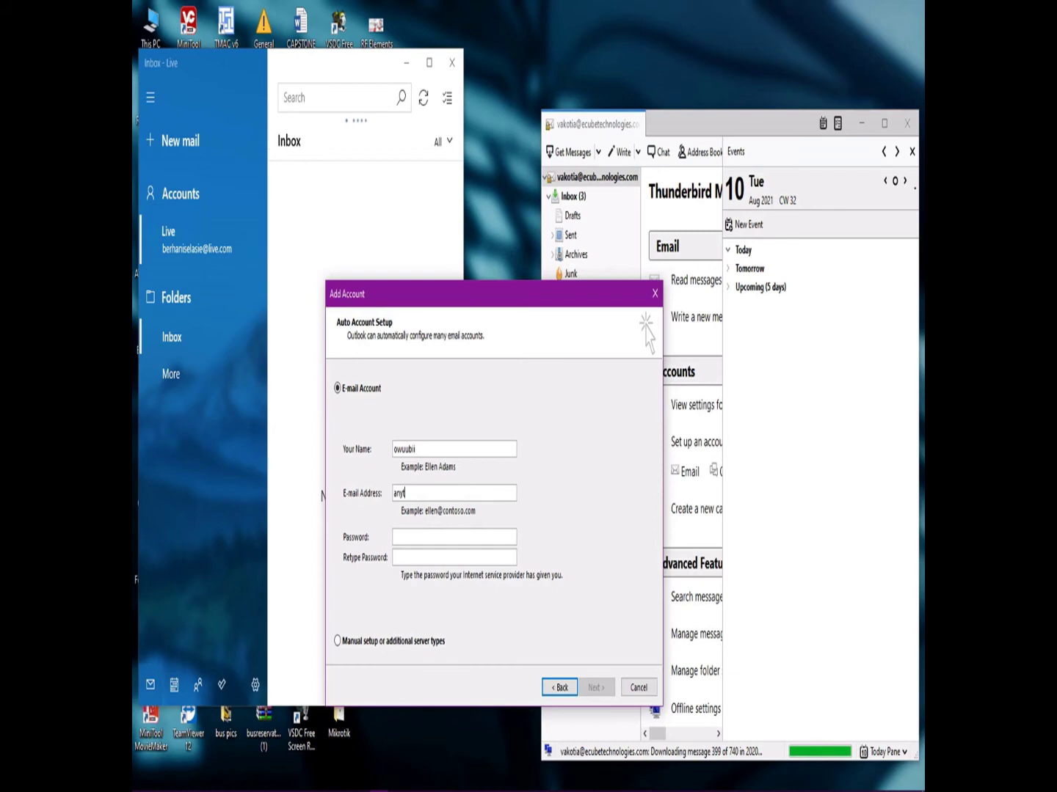
key(Tab)
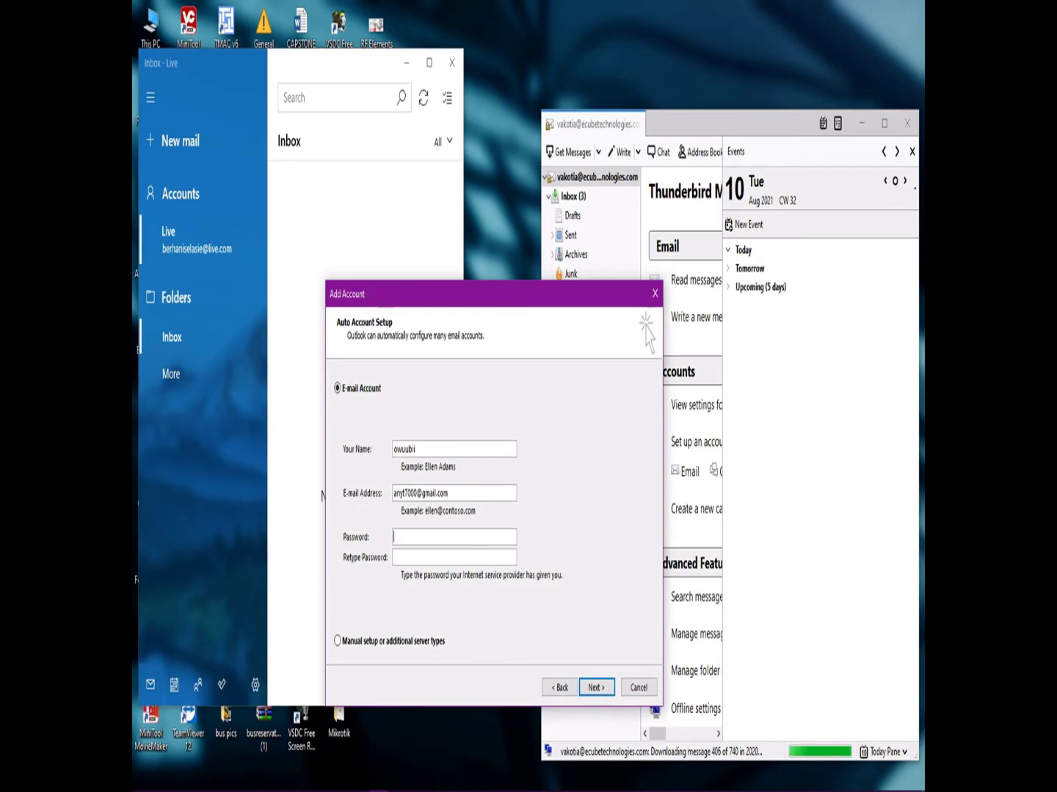
text(*****************)
Start automatic setup, save the password and confirm the repeated Gmail login prompts.
click(597, 687)
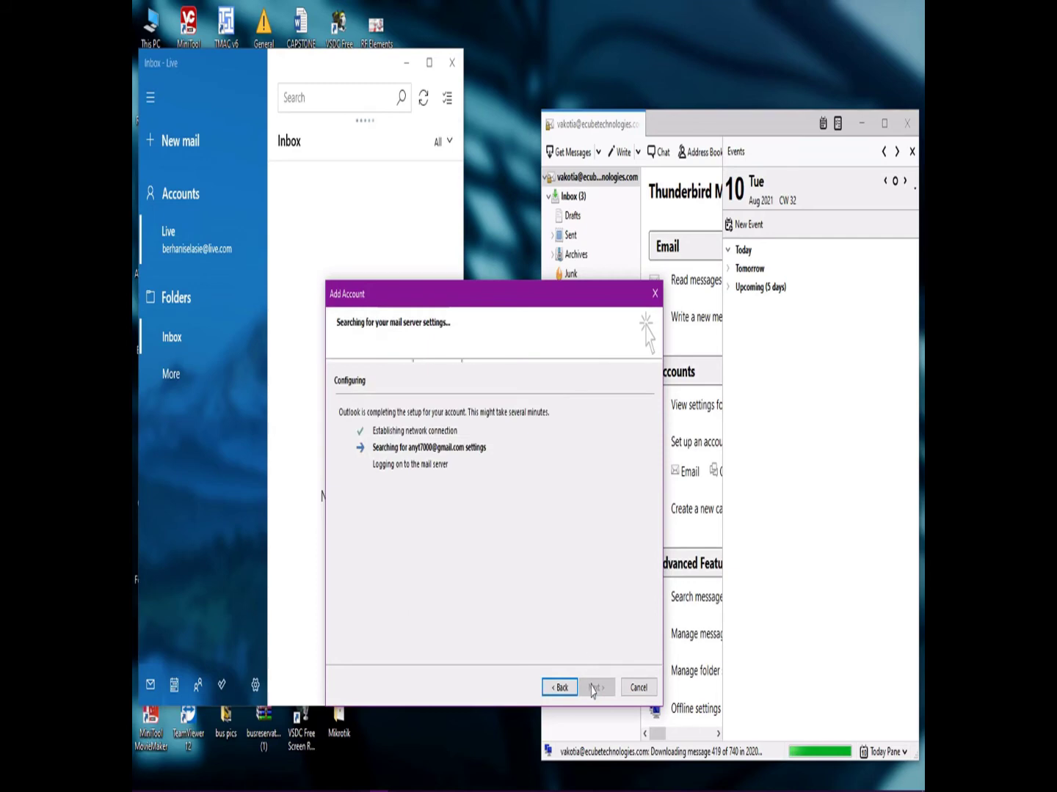
drag(485, 305, 473, 292)
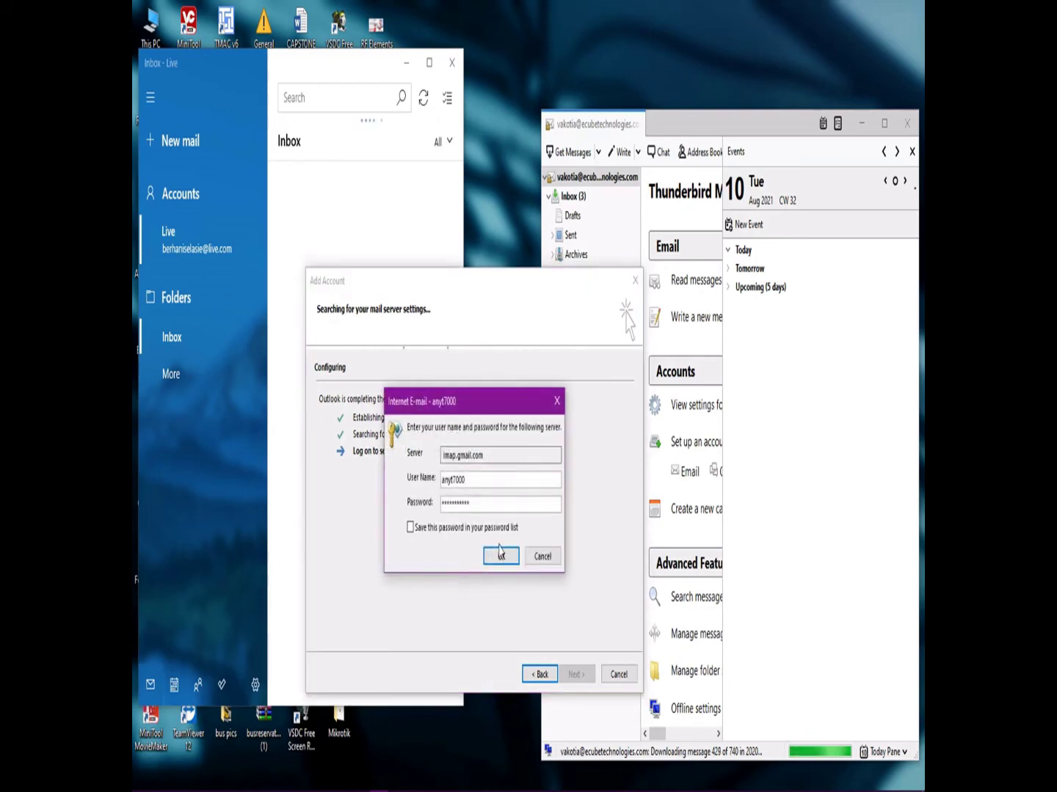
click(412, 529)
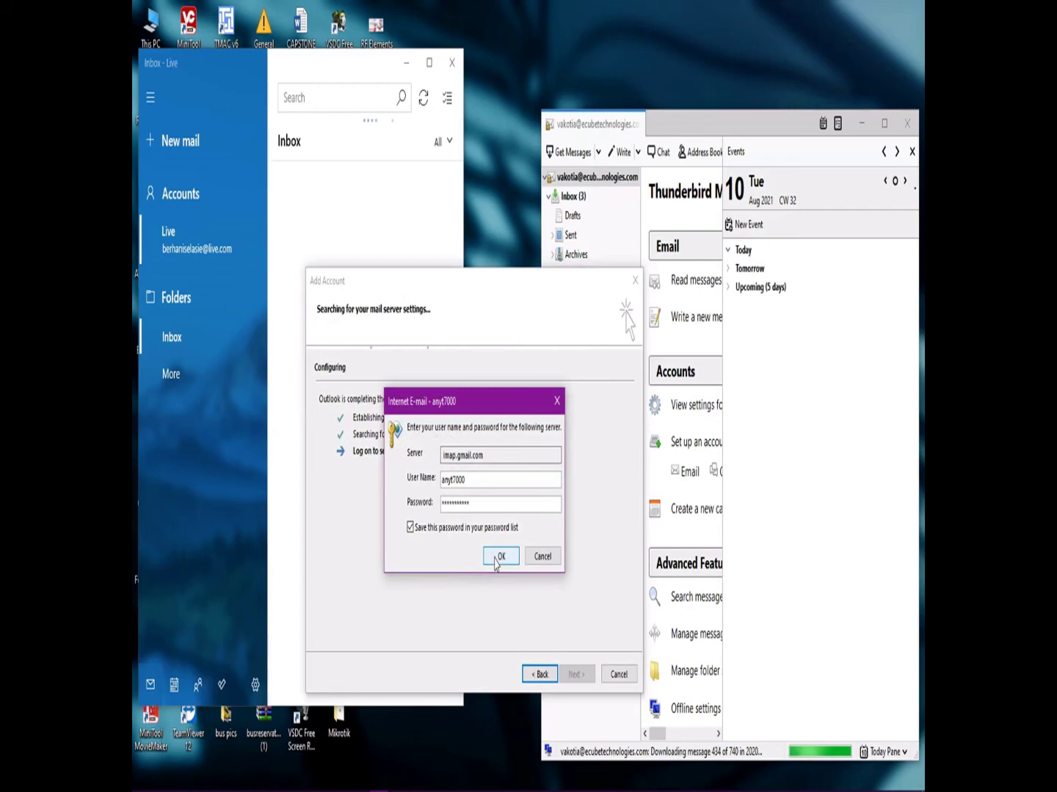
click(498, 558)
click(498, 557)
click(498, 559)
click(497, 559)
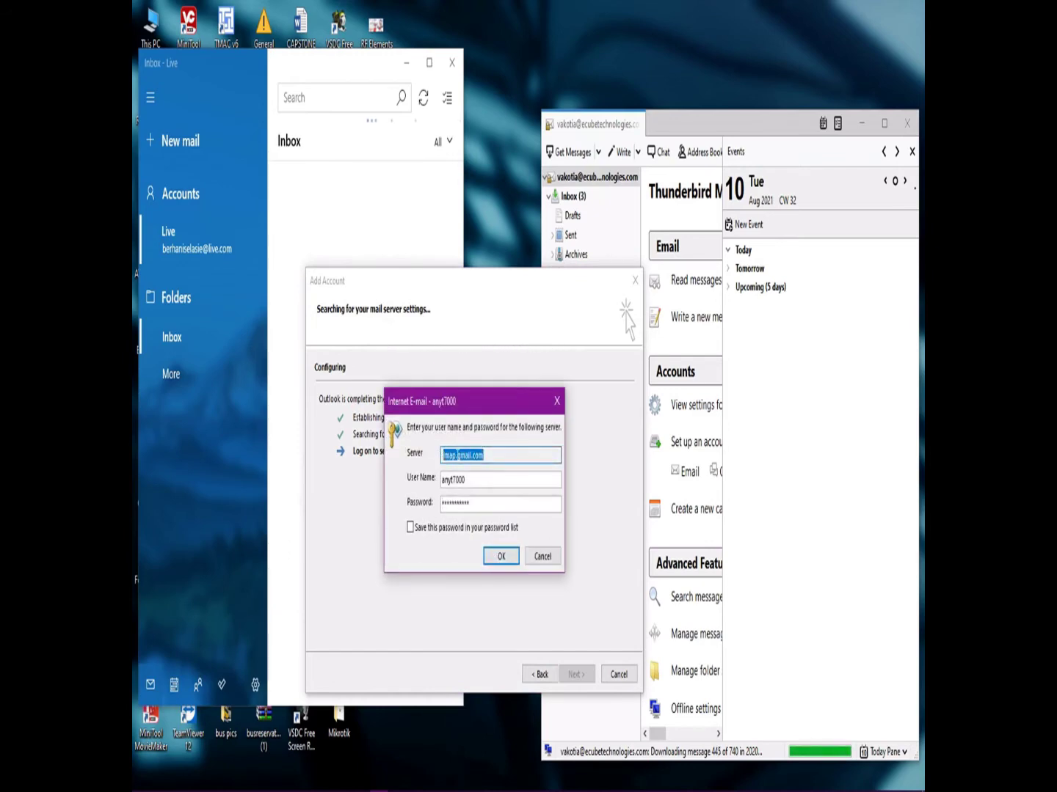
Check the imap.gmail.com server and user name values, then submit the login prompt.
click(458, 455)
drag(465, 480, 432, 482)
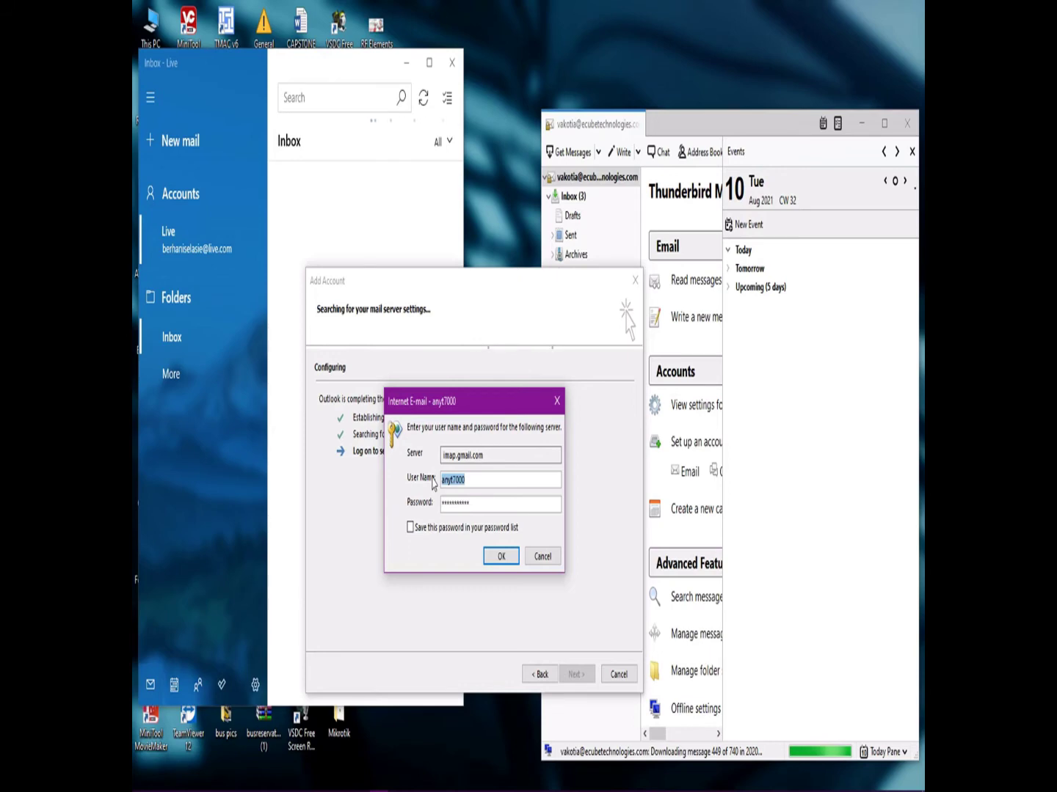
click(499, 558)
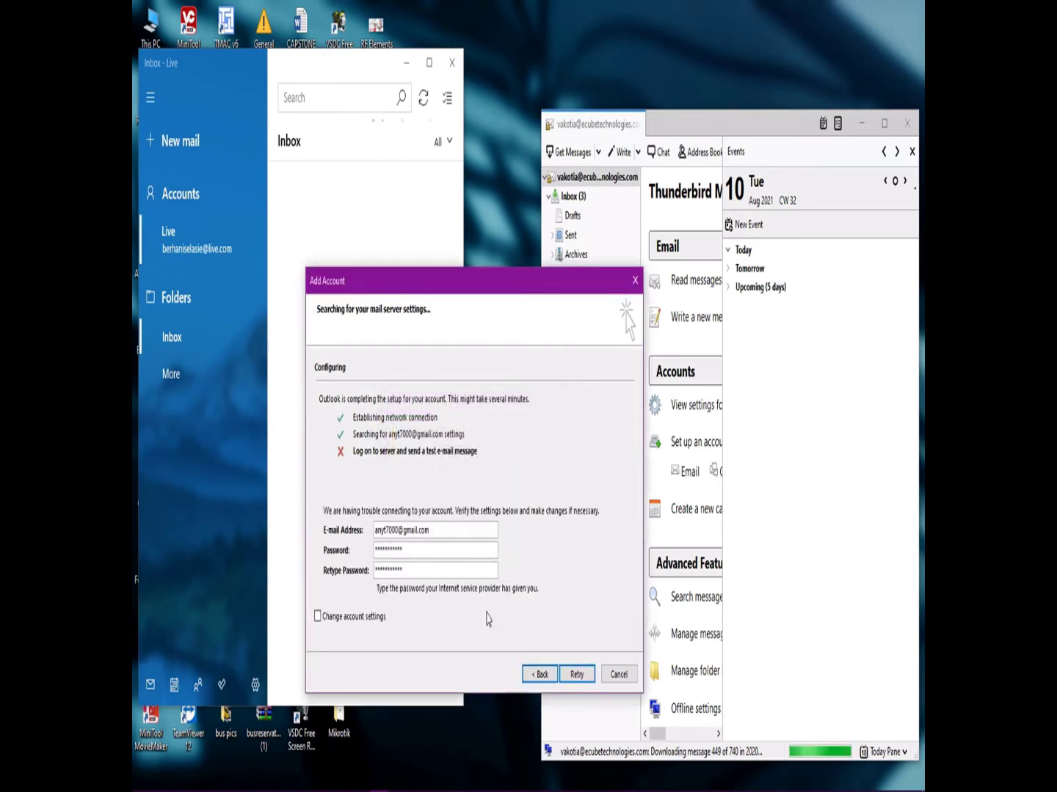
Retry the Gmail connection and confirm the repeated password prompts.
click(574, 676)
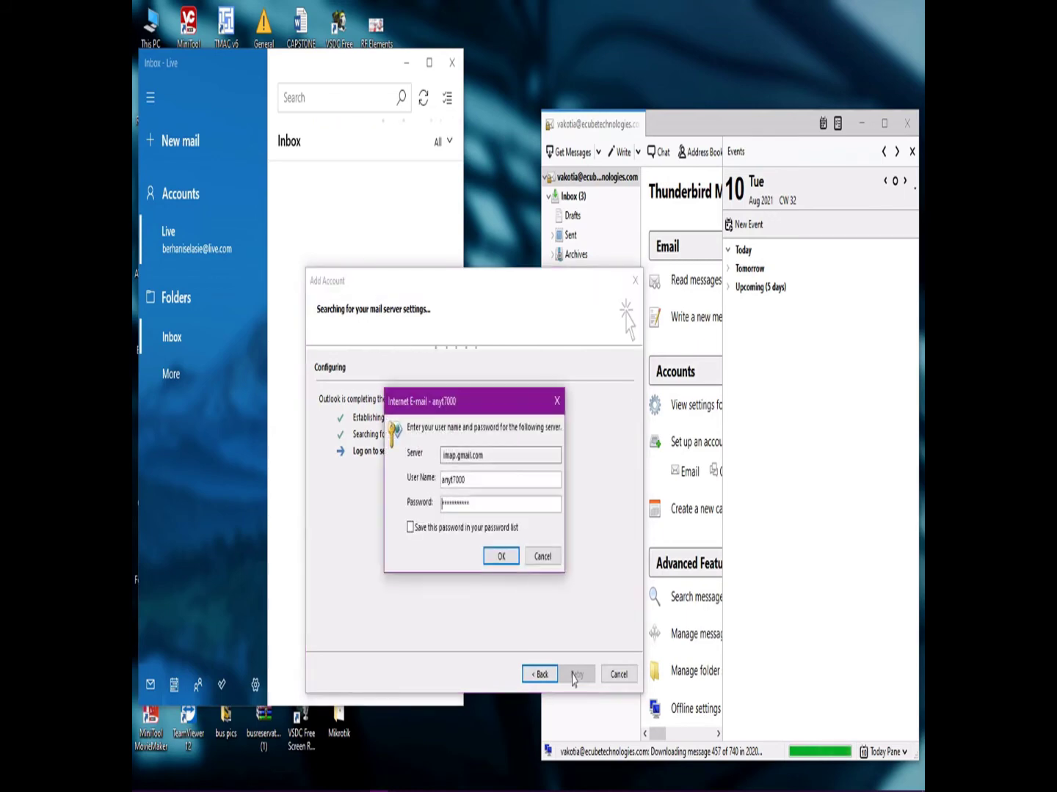
click(500, 557)
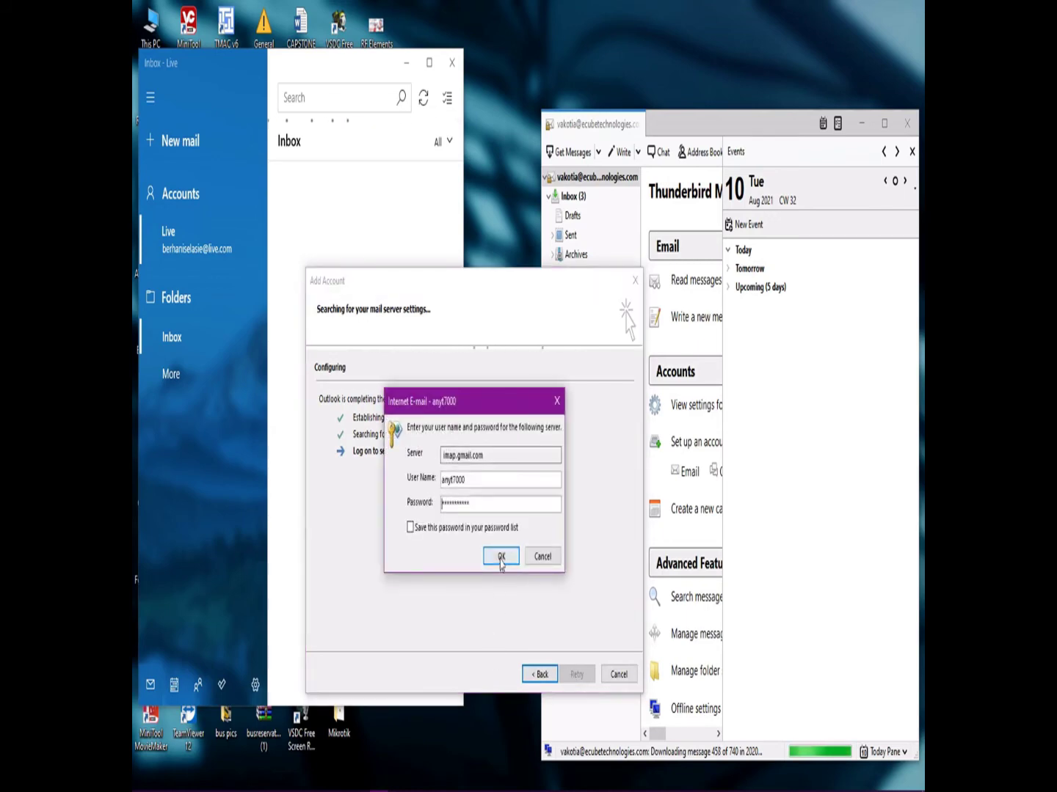
click(500, 558)
click(500, 559)
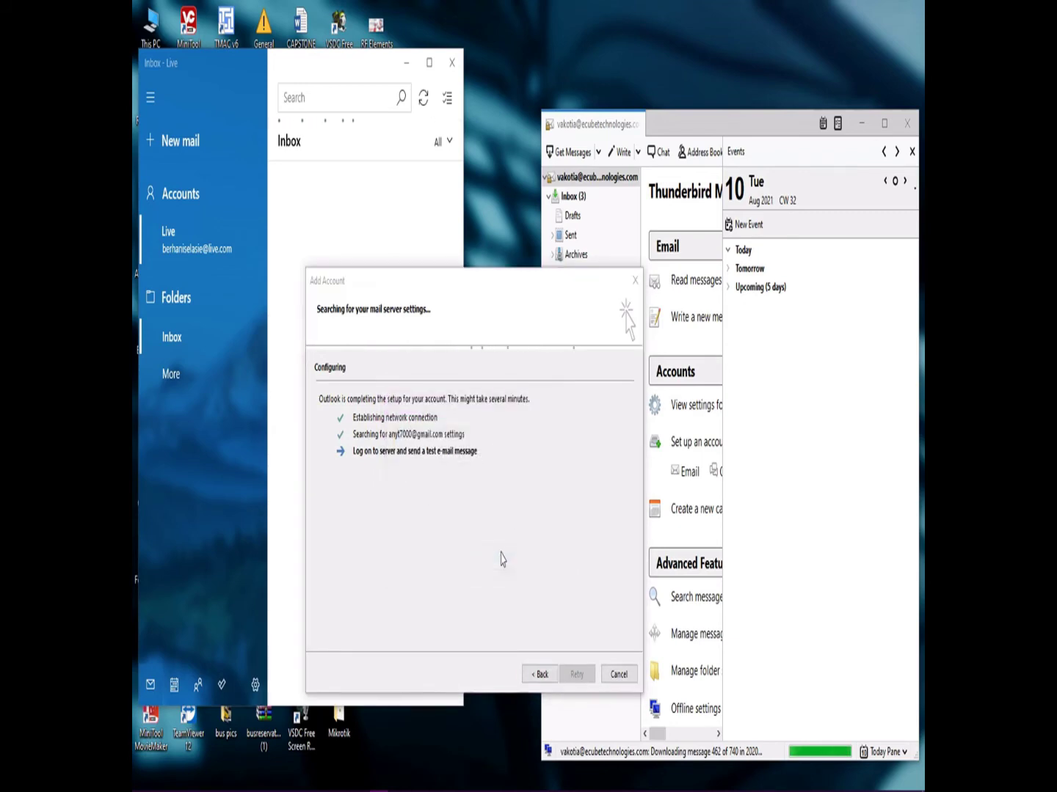
click(500, 558)
click(501, 558)
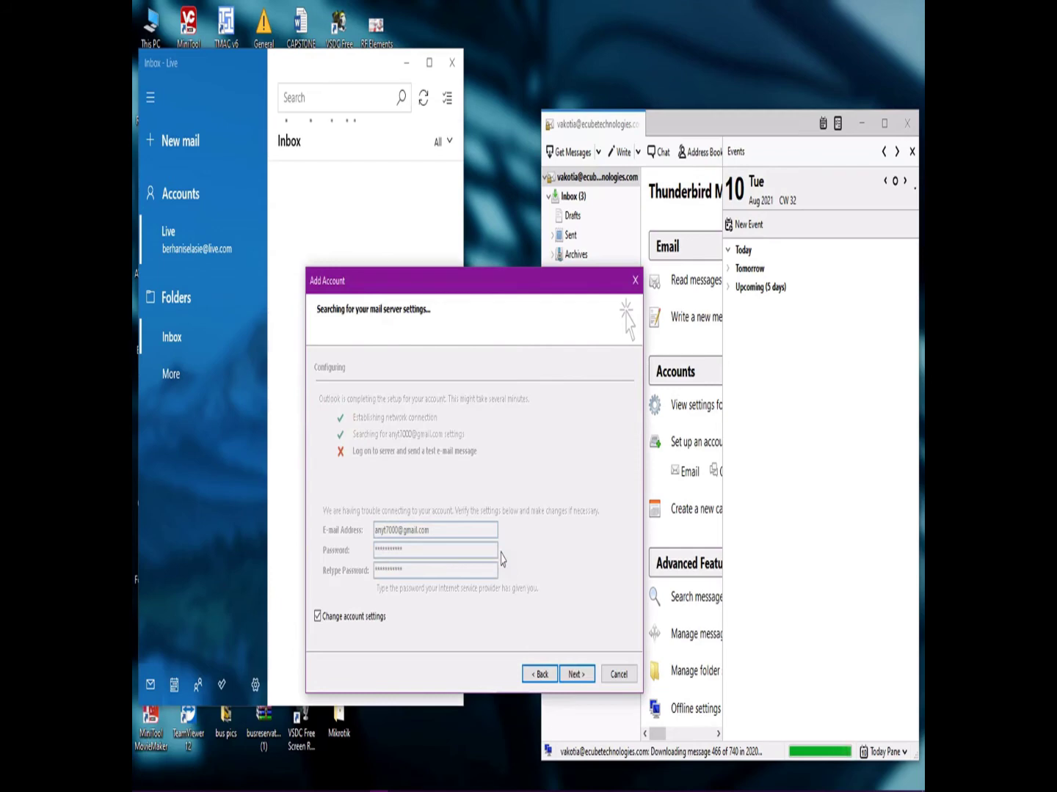
Switch to manual account settings with the POP or IMAP service type.
click(577, 674)
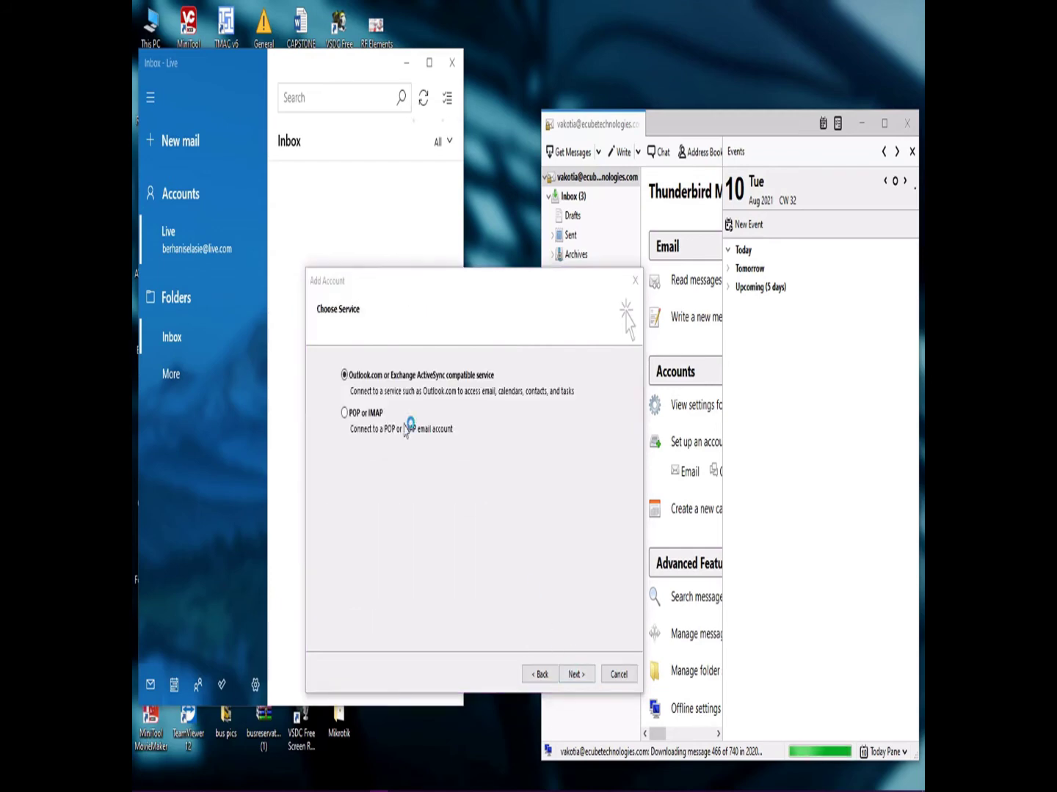
click(353, 412)
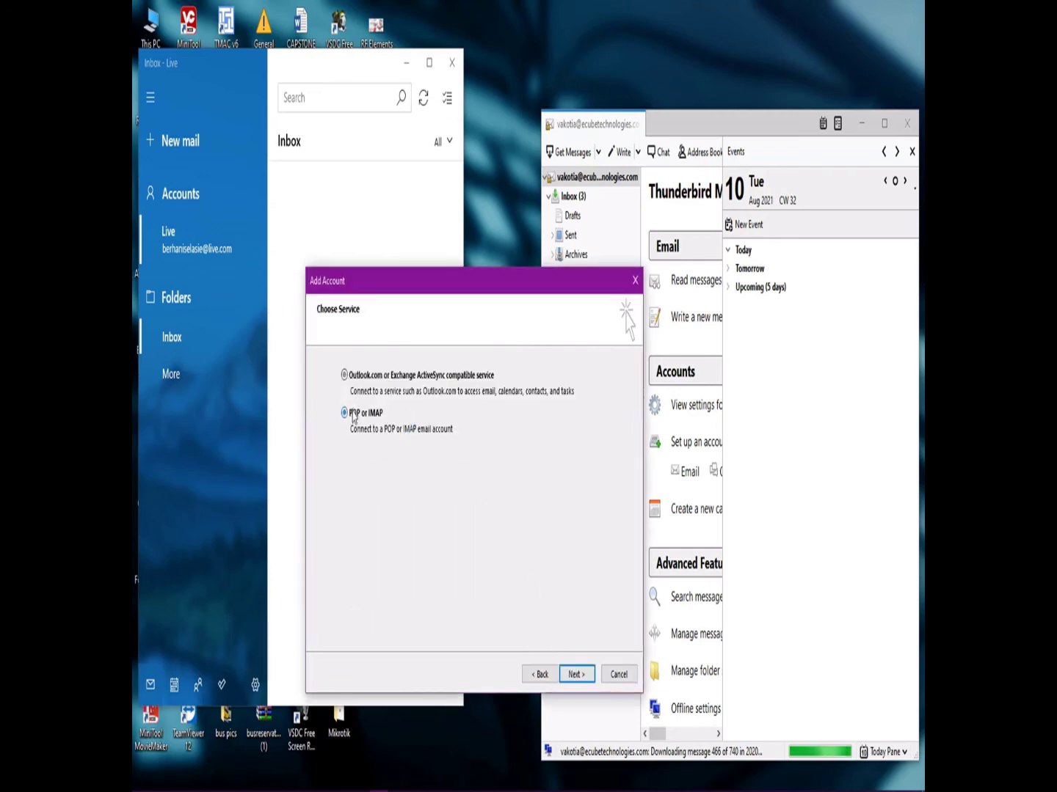
click(581, 683)
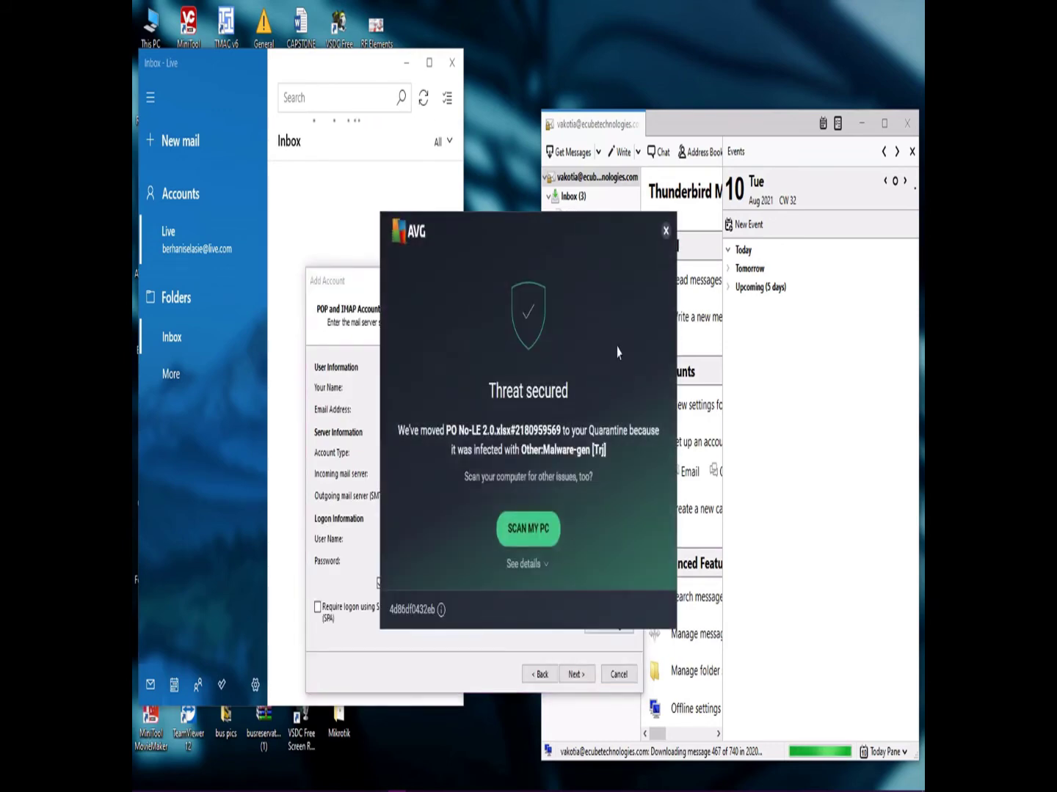
Keep IMAP as account type and make the outgoing server require authentication.
click(665, 230)
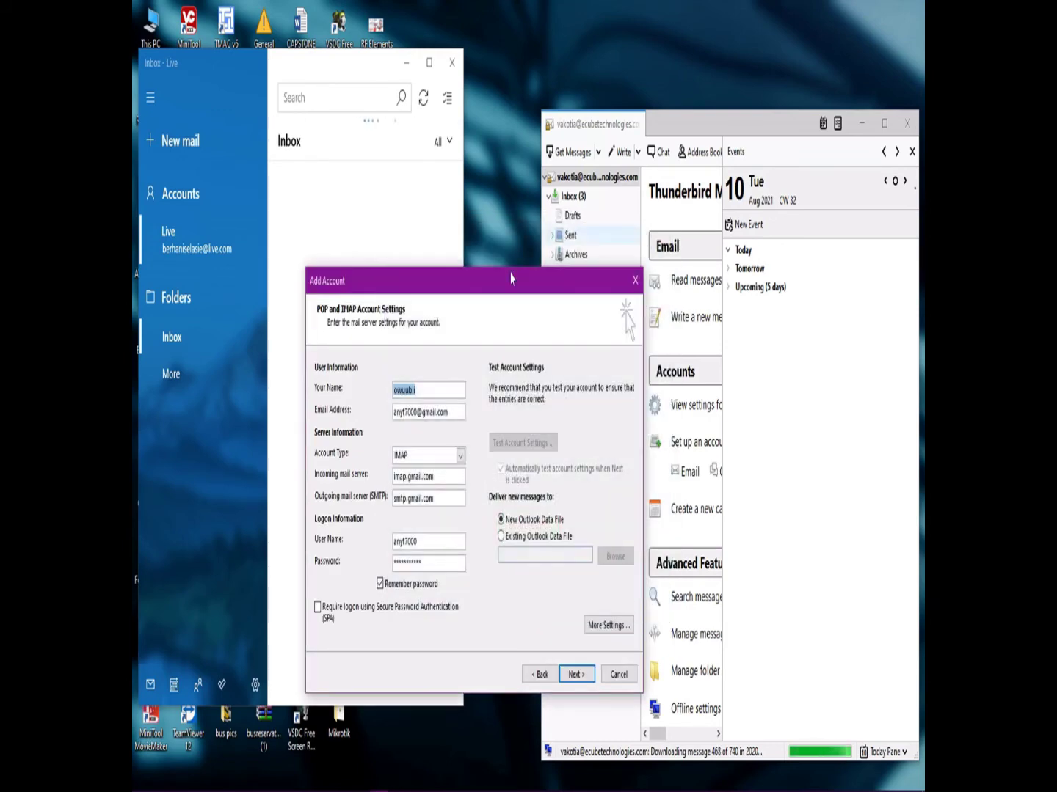
click(460, 455)
click(460, 456)
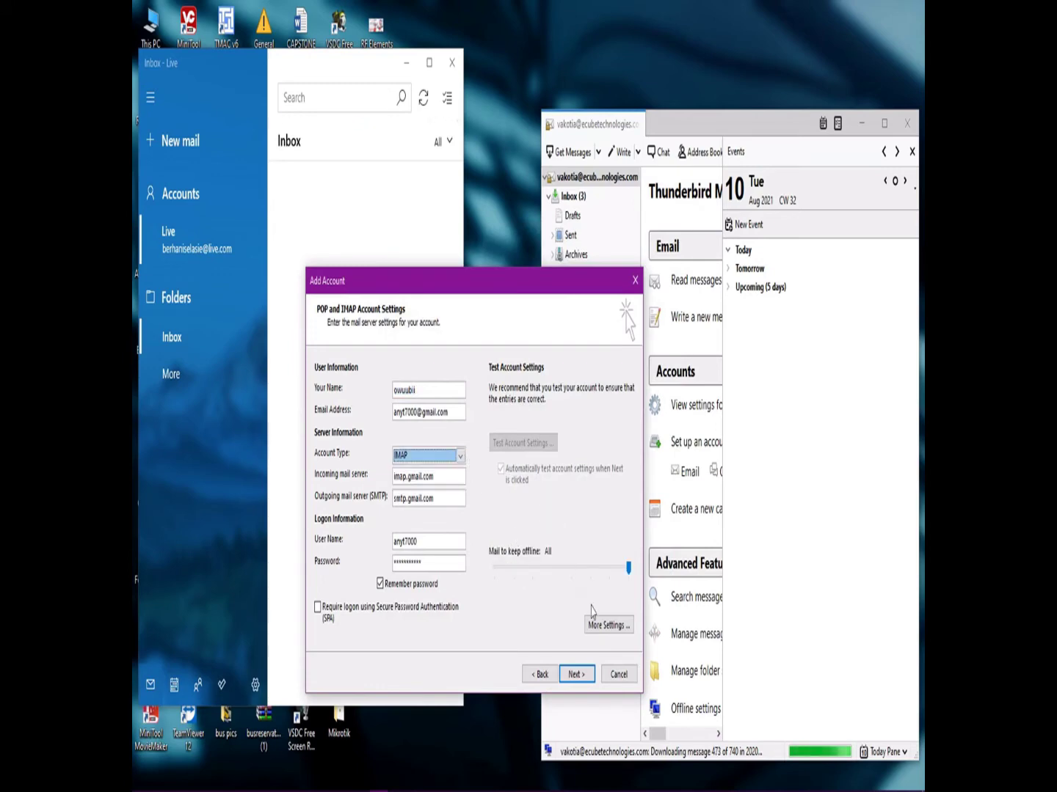
click(606, 624)
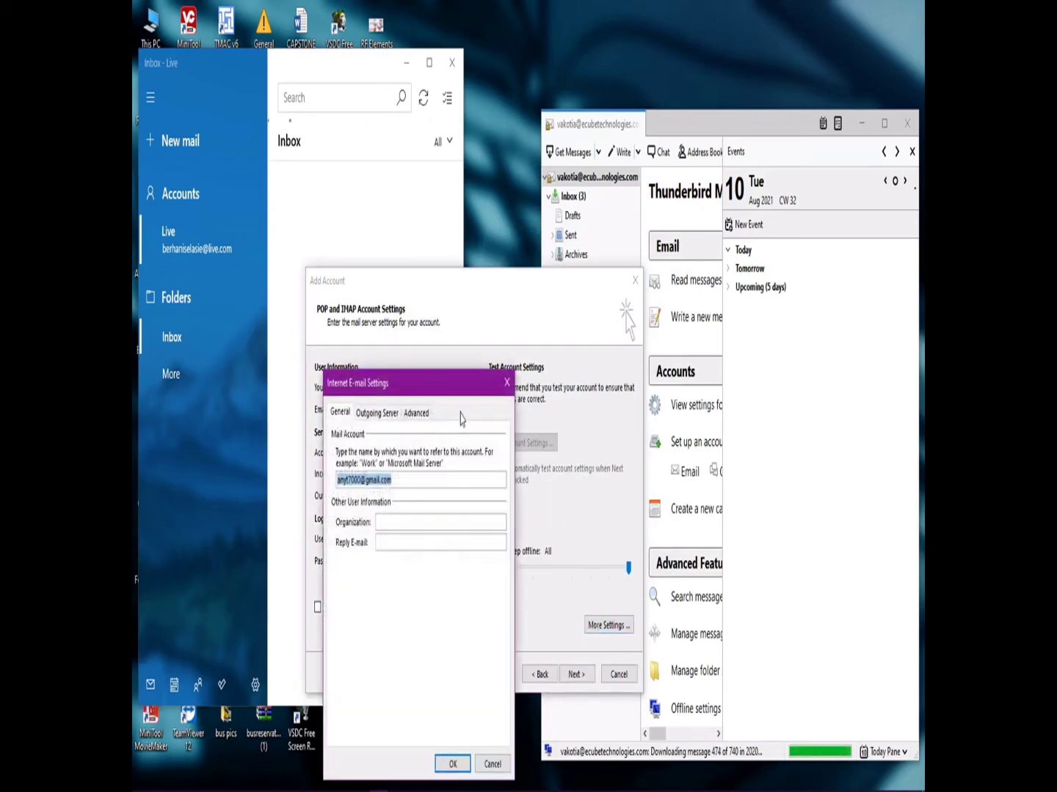
click(382, 415)
click(349, 436)
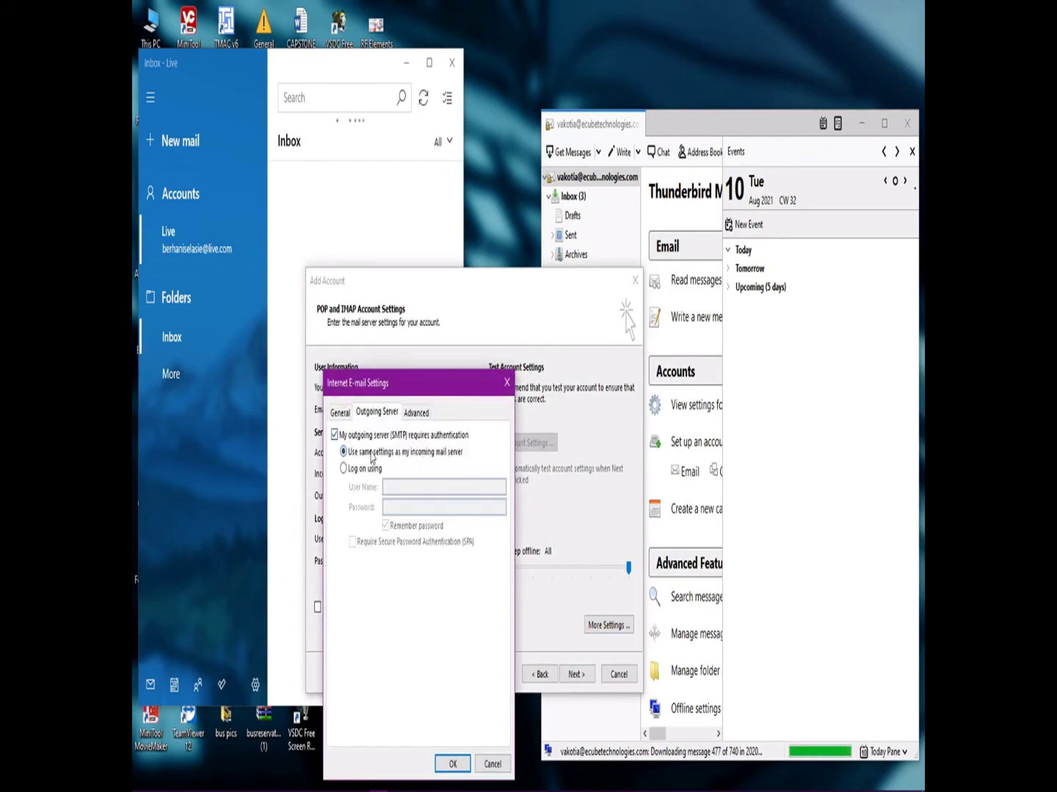
Restore default ports and set the incoming IMAP port to 993.
click(415, 414)
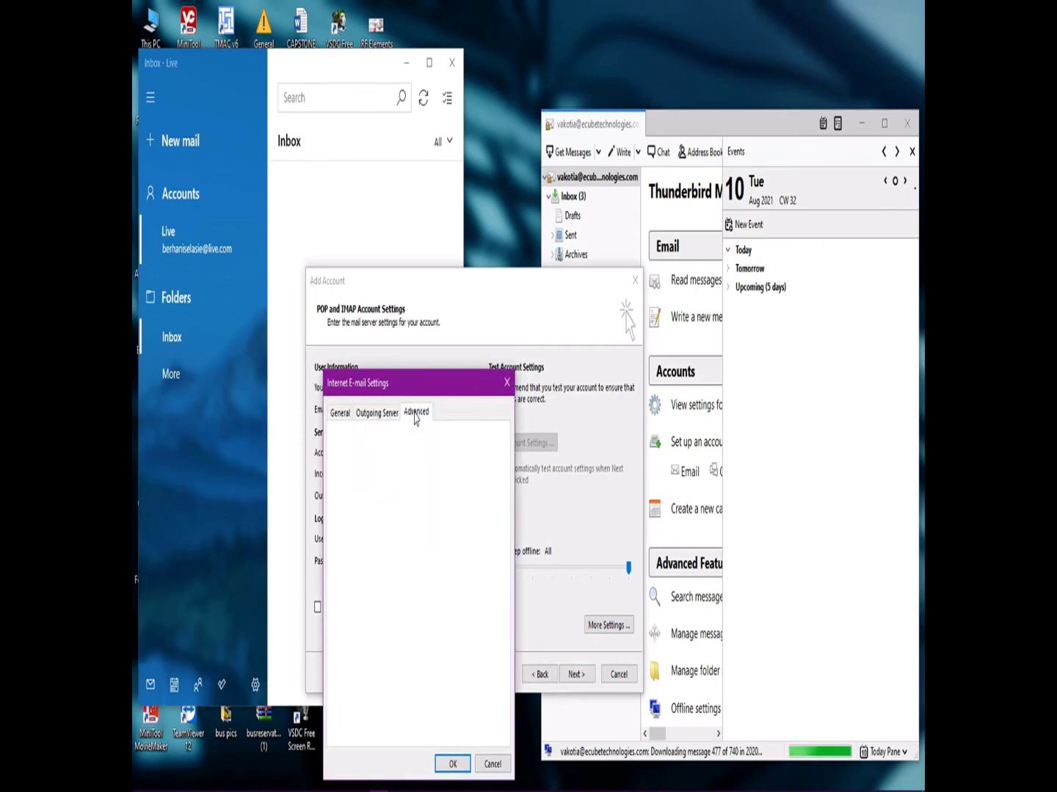
click(455, 458)
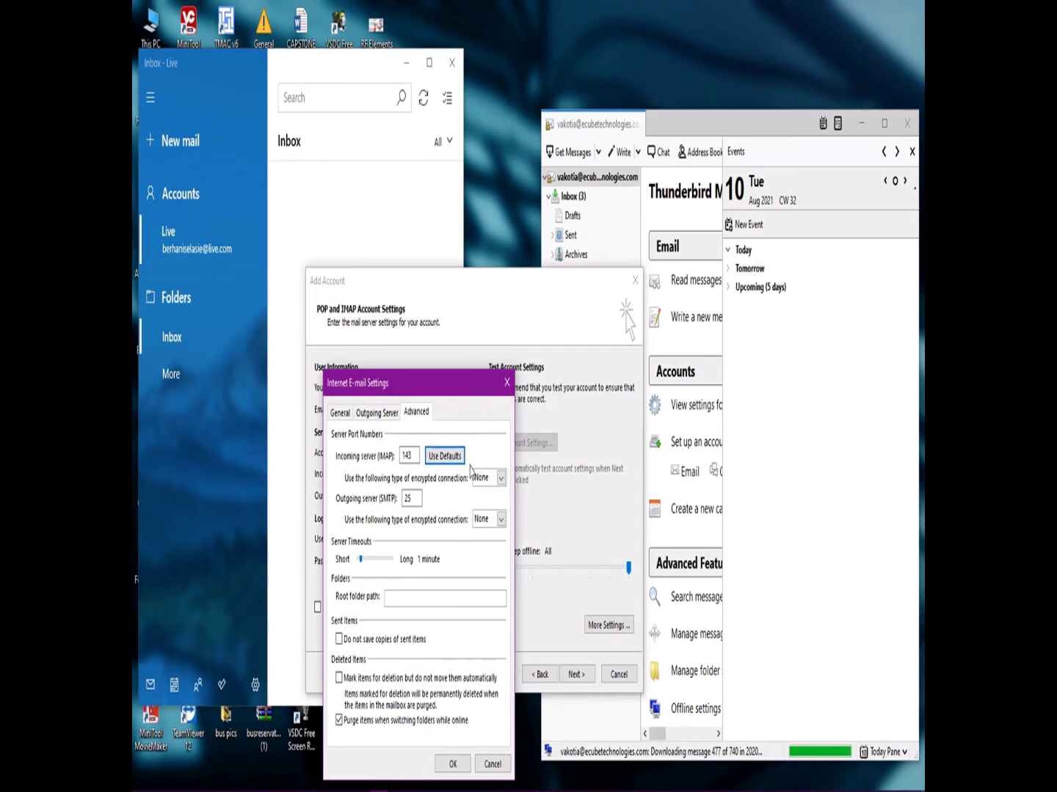
click(412, 456)
drag(415, 456, 380, 462)
text(9)
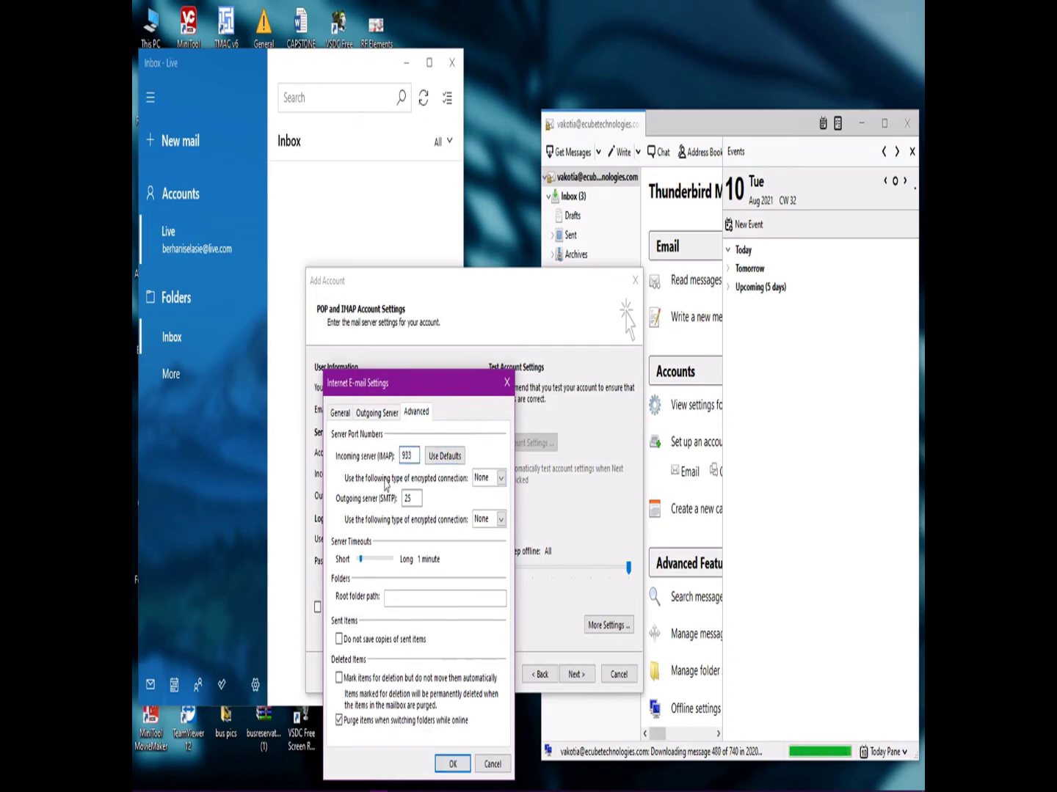
text(93)
Set both incoming and outgoing encryption to Auto and save the extra settings.
click(501, 478)
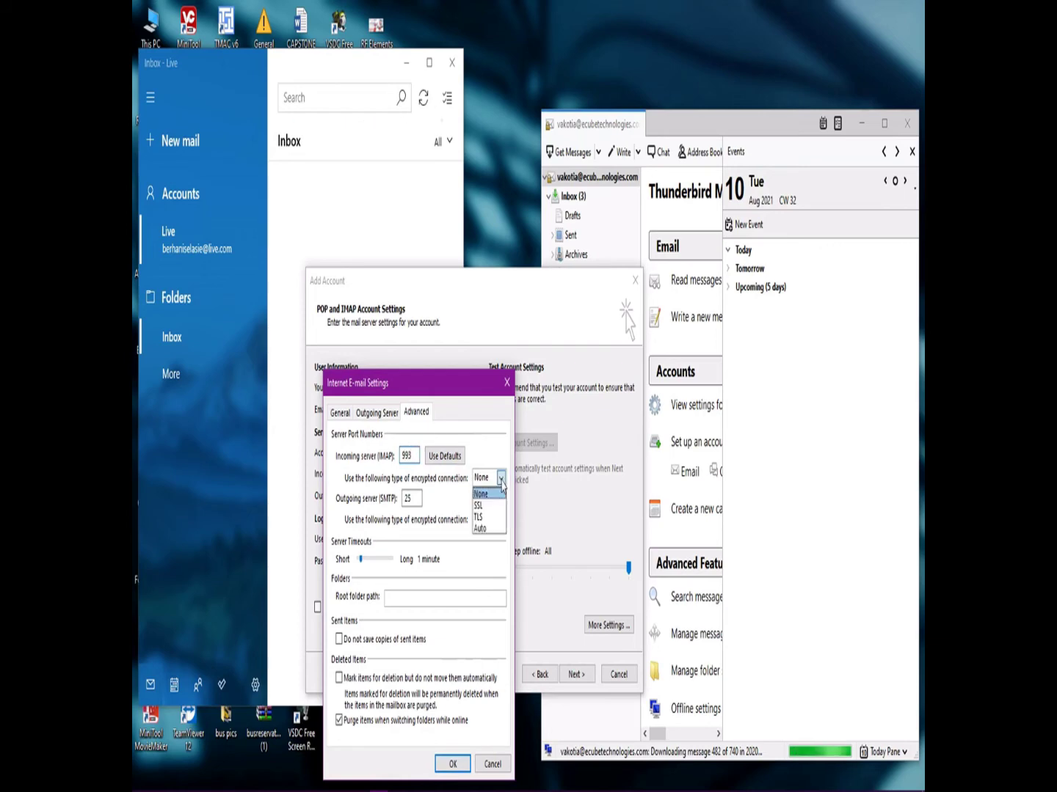
click(480, 529)
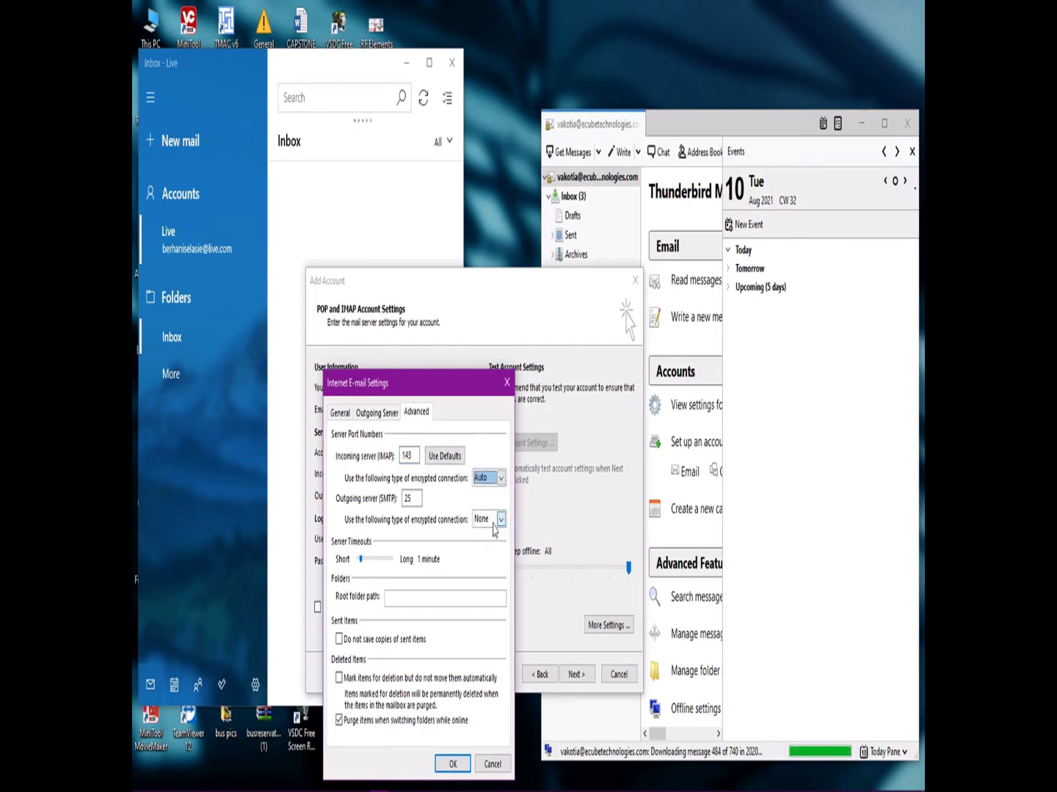
click(500, 521)
click(483, 571)
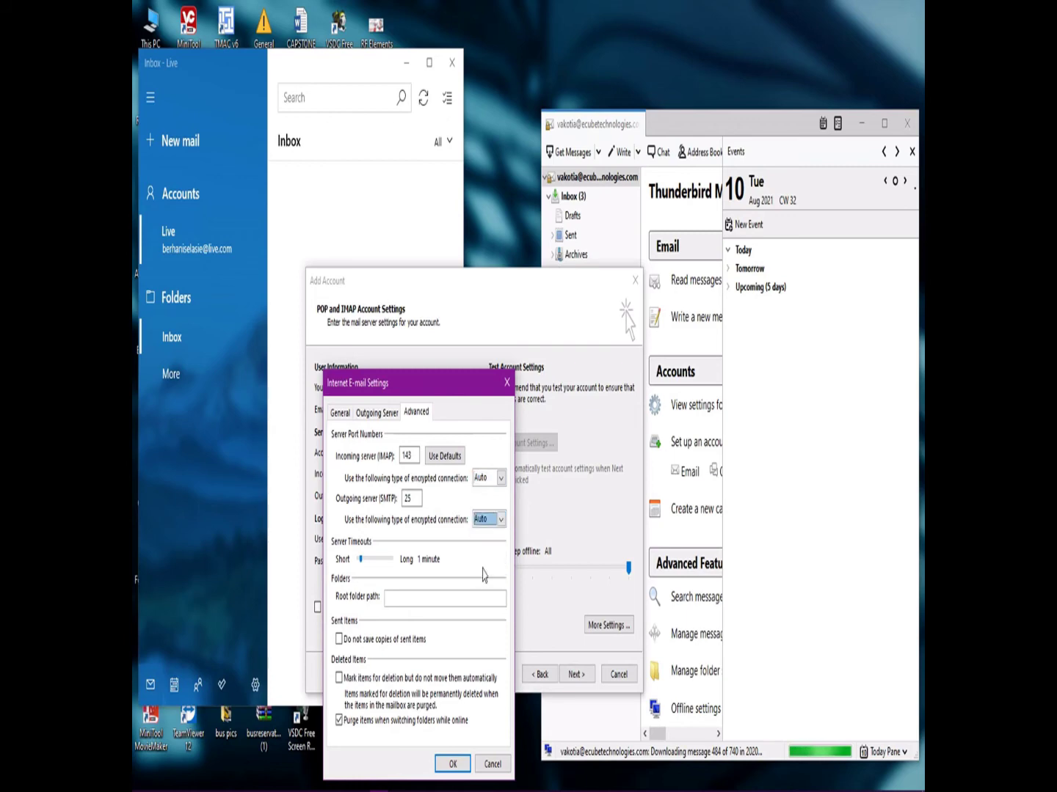
click(500, 521)
click(481, 546)
click(489, 522)
click(479, 559)
click(499, 519)
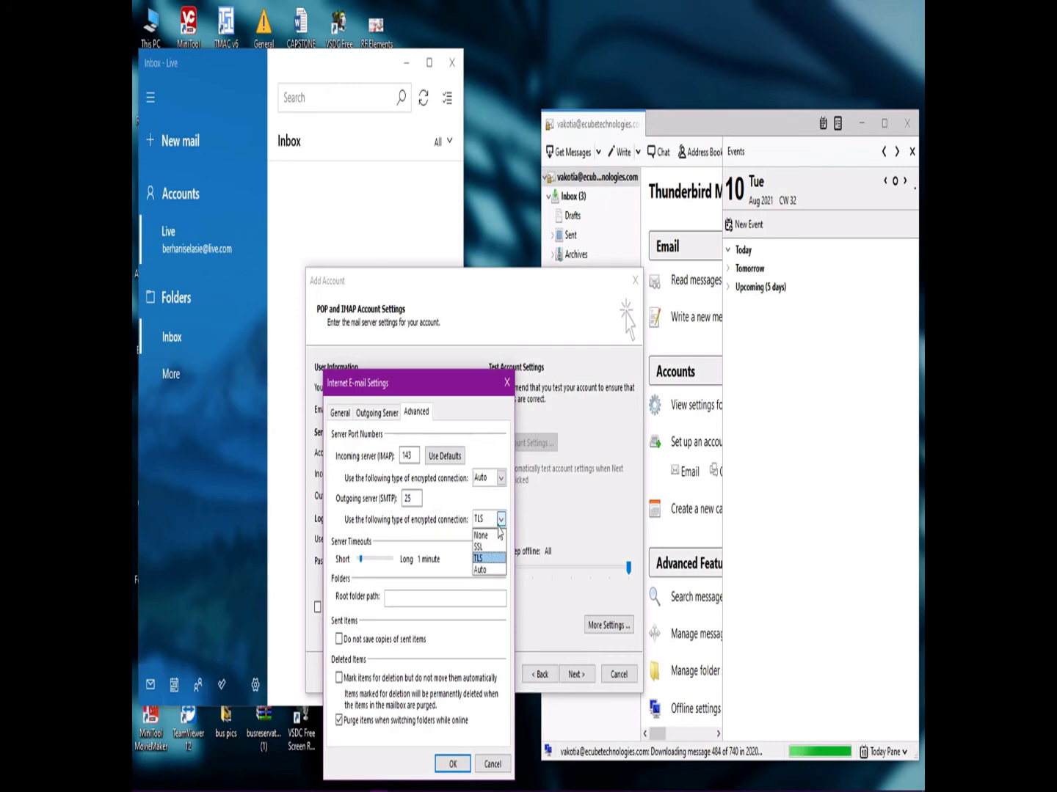
click(486, 572)
click(410, 499)
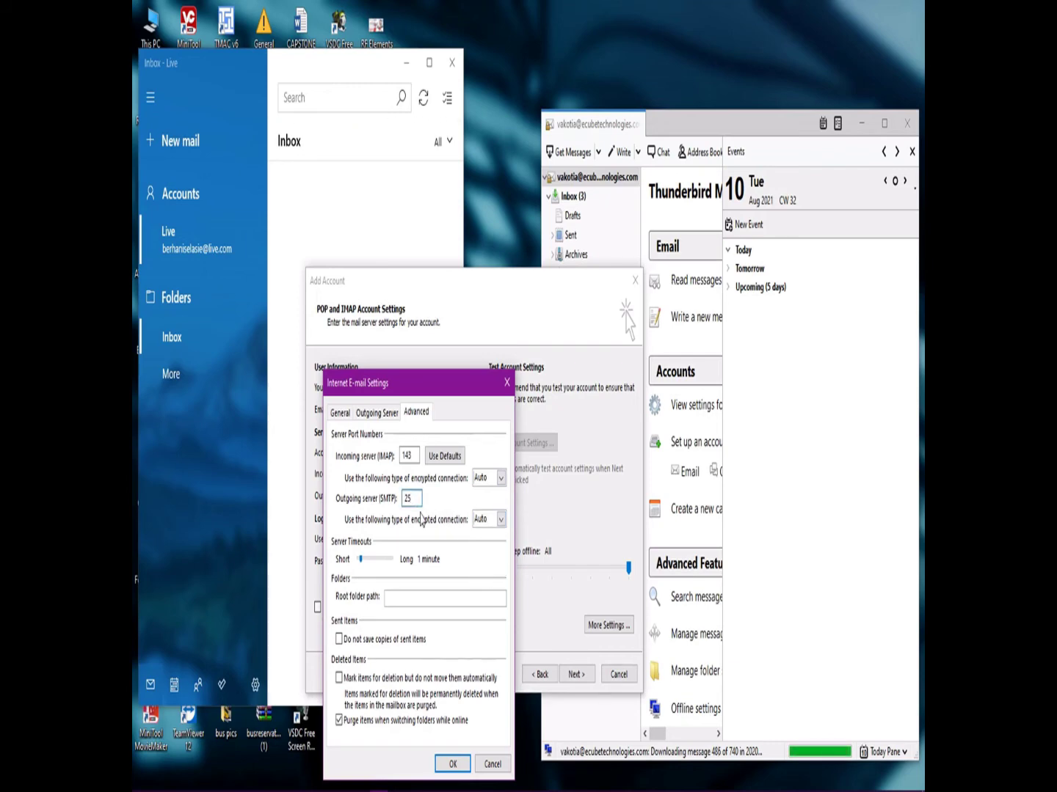
click(452, 764)
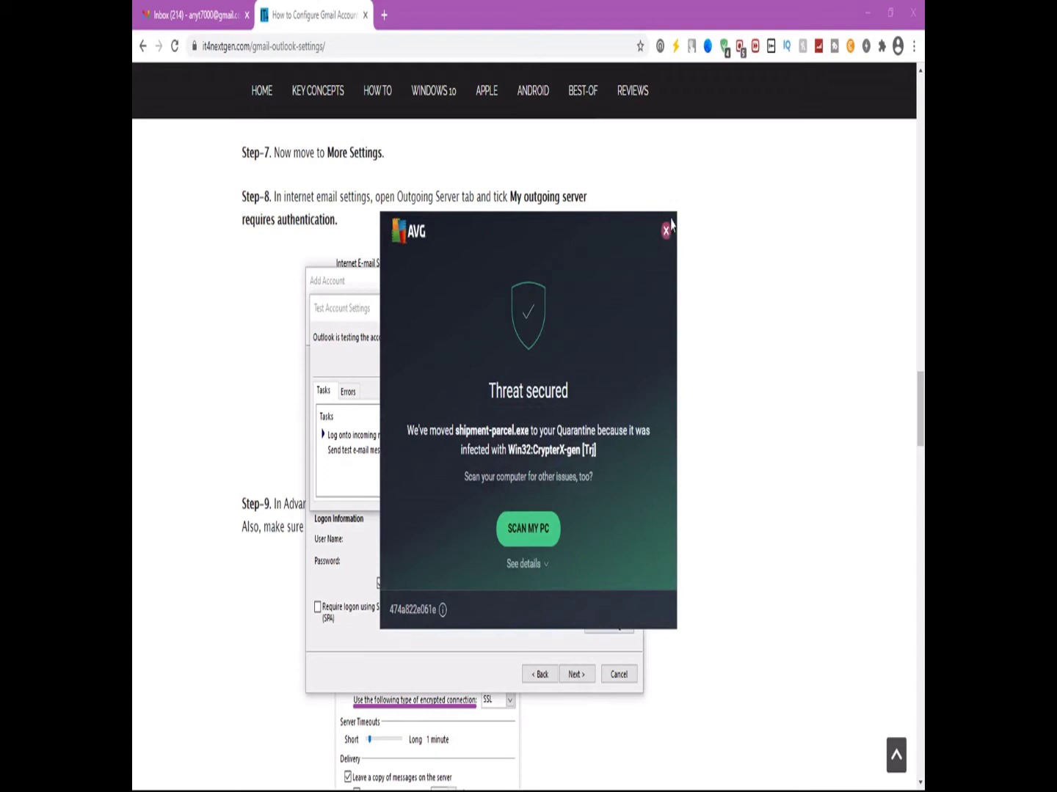
Dismiss the two AVG 'Threat secured' alerts.
click(665, 232)
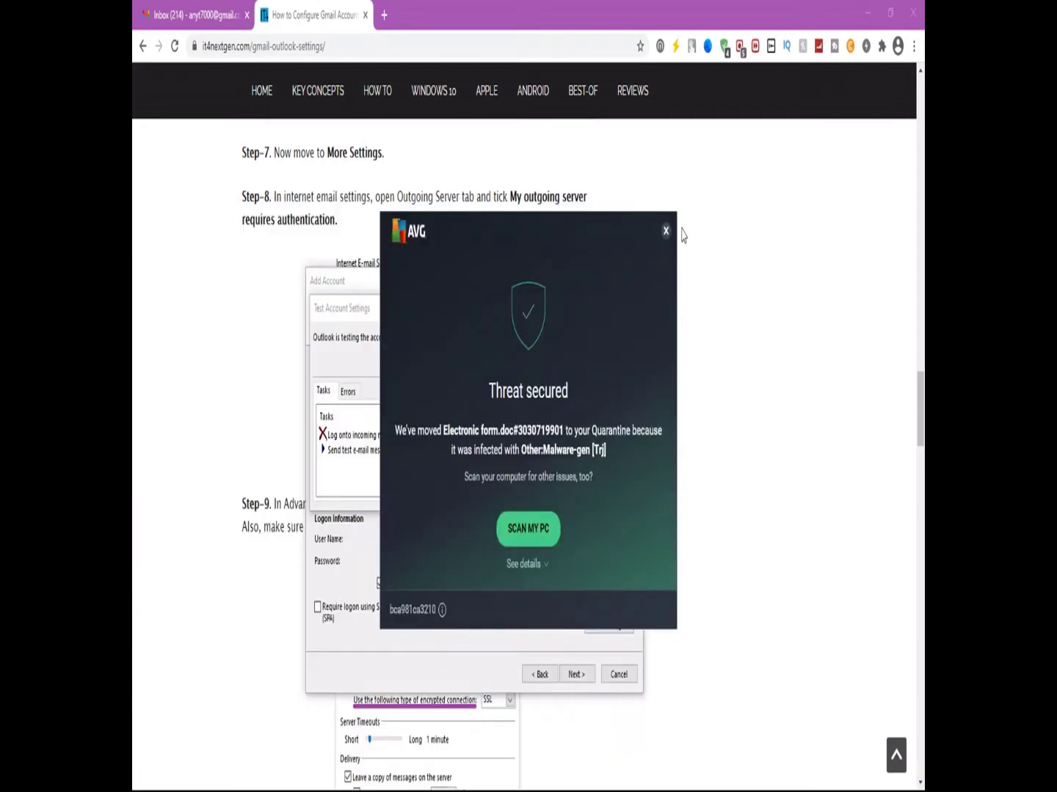
click(665, 230)
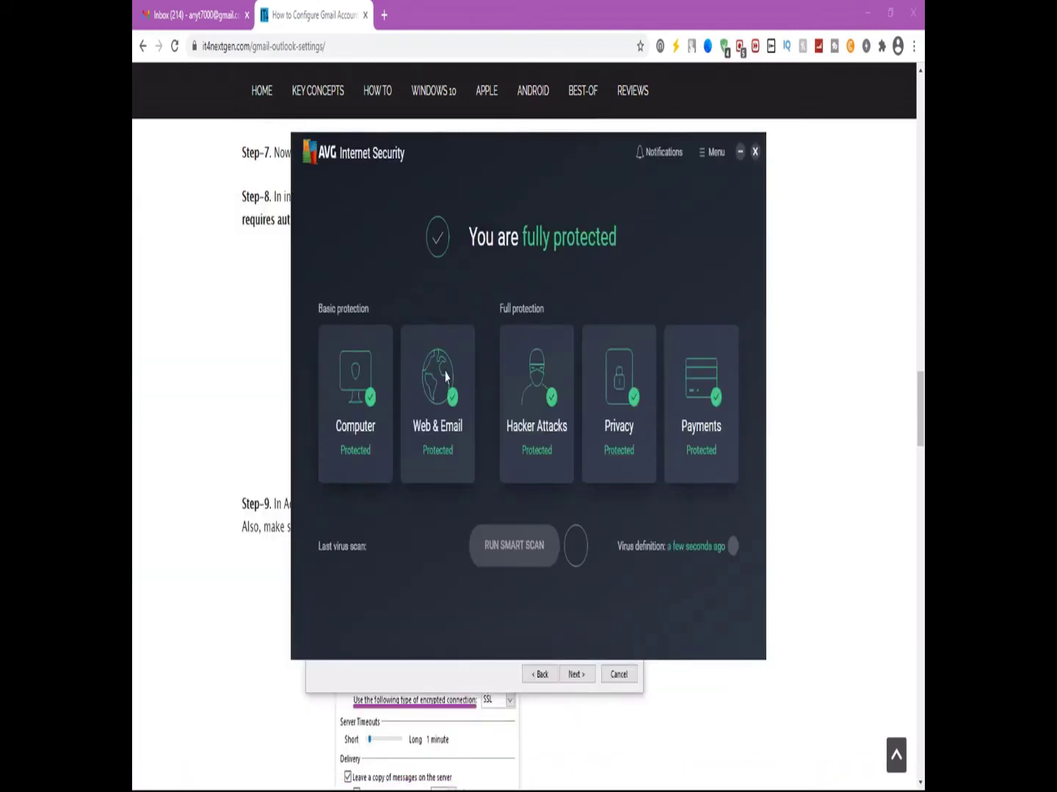
Switch off AVG's Web Shield and Email Shield and confirm turning them off.
click(445, 405)
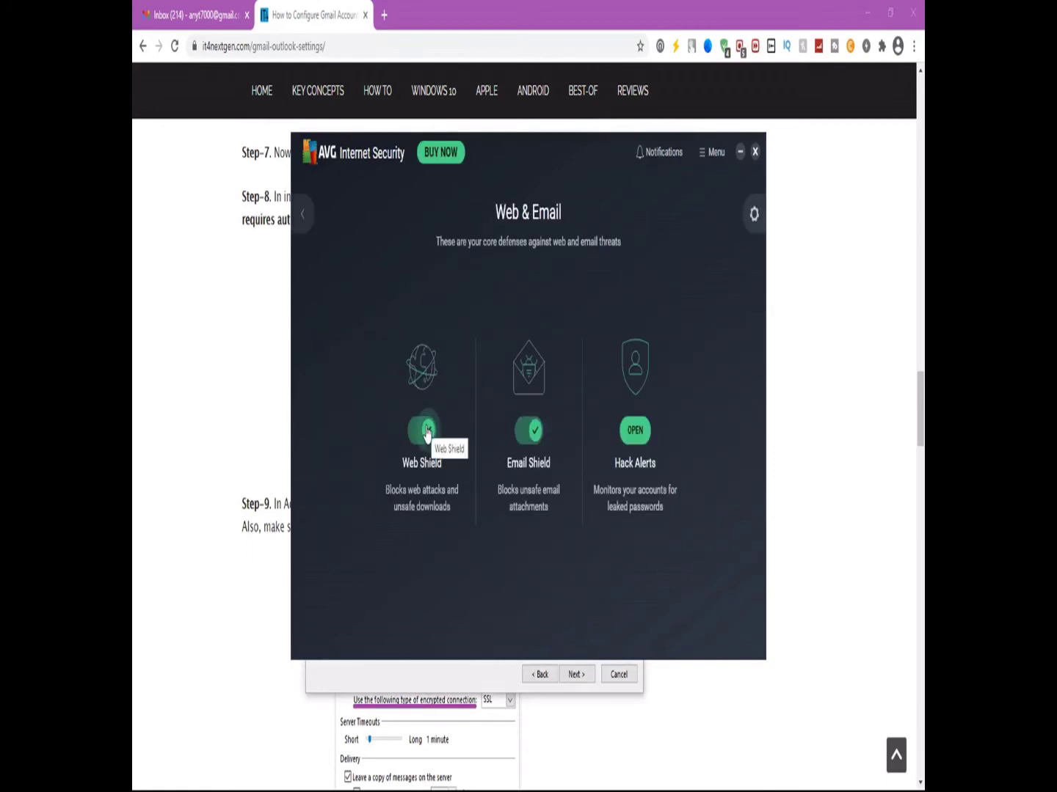
click(530, 433)
click(428, 438)
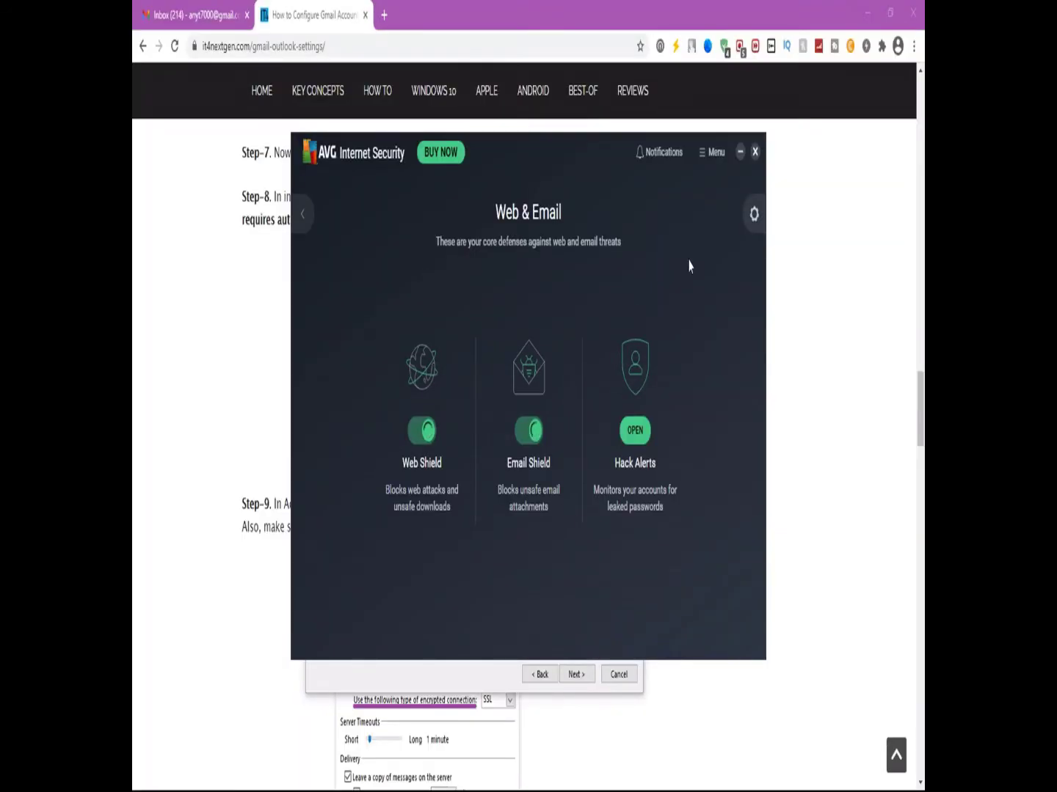
mouse_move(550, 150)
mouse_down()
mouse_move(612, 227)
mouse_move(518, 191)
mouse_up()
click(735, 546)
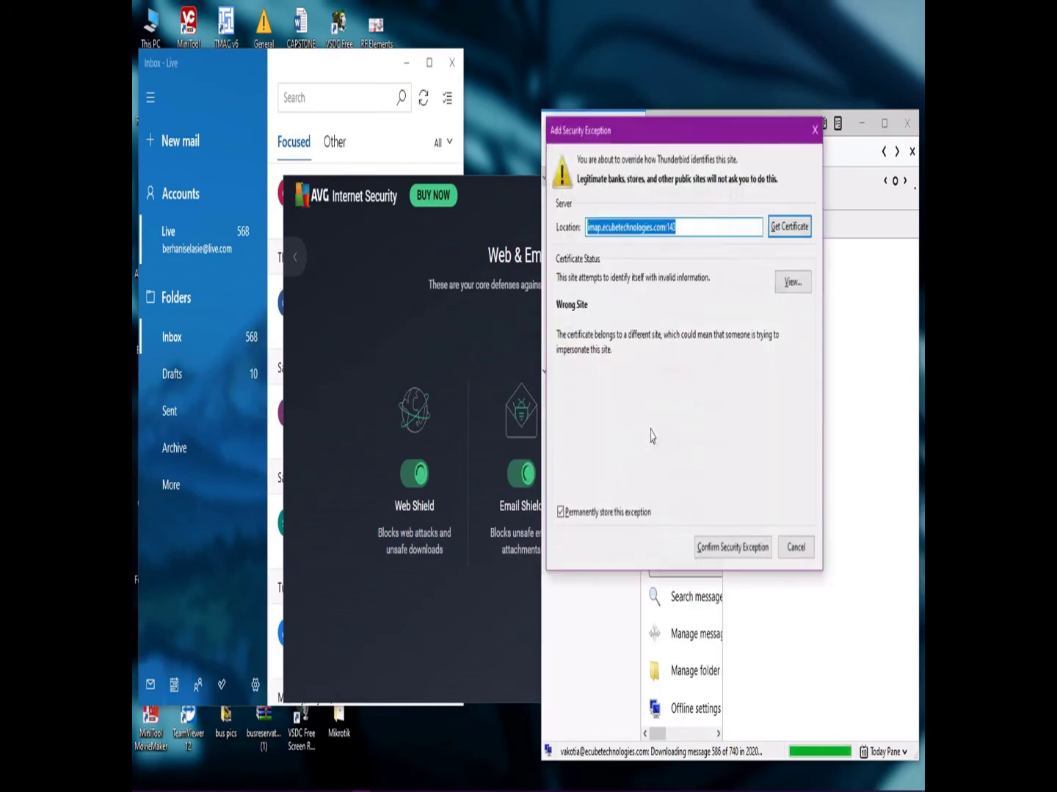
click(418, 269)
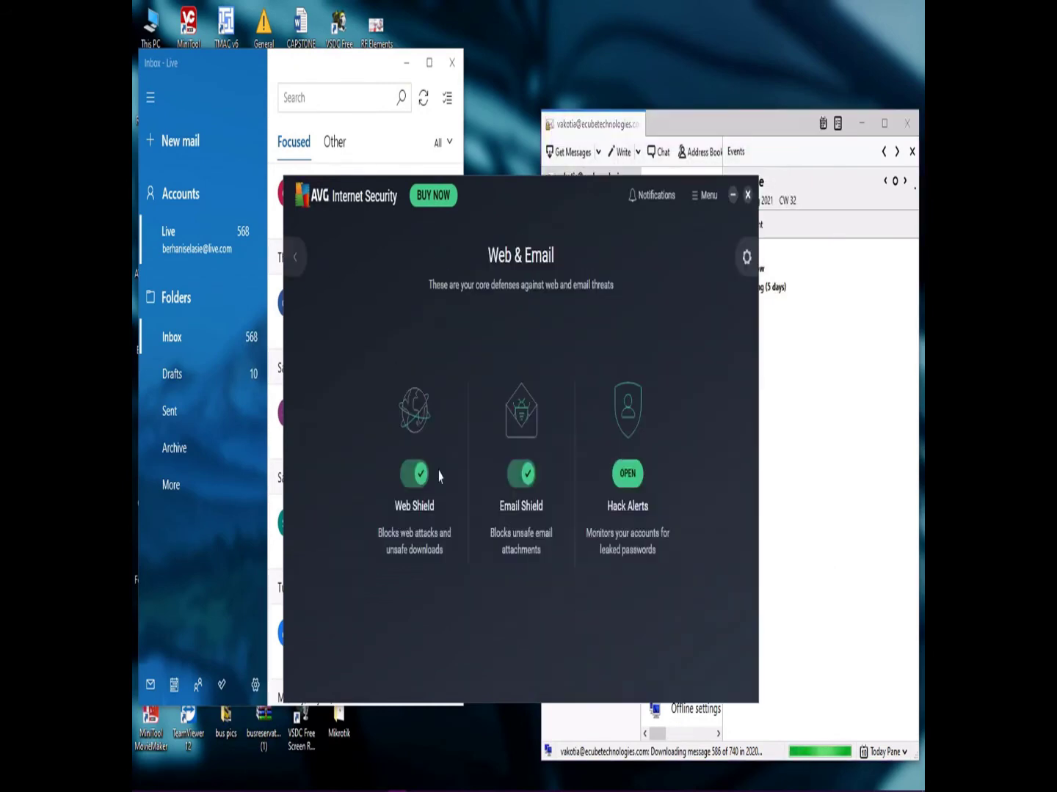
click(412, 432)
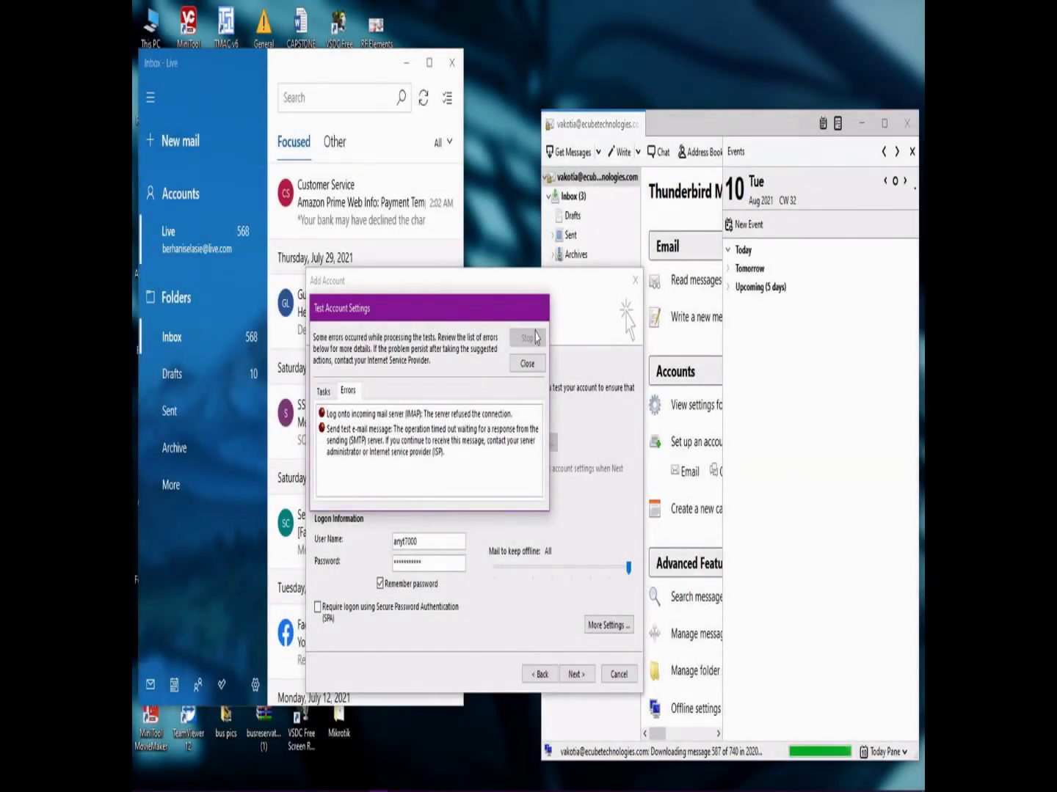
Dismiss the test error, return to Auto Account Setup, and submit the Gmail account details.
click(527, 363)
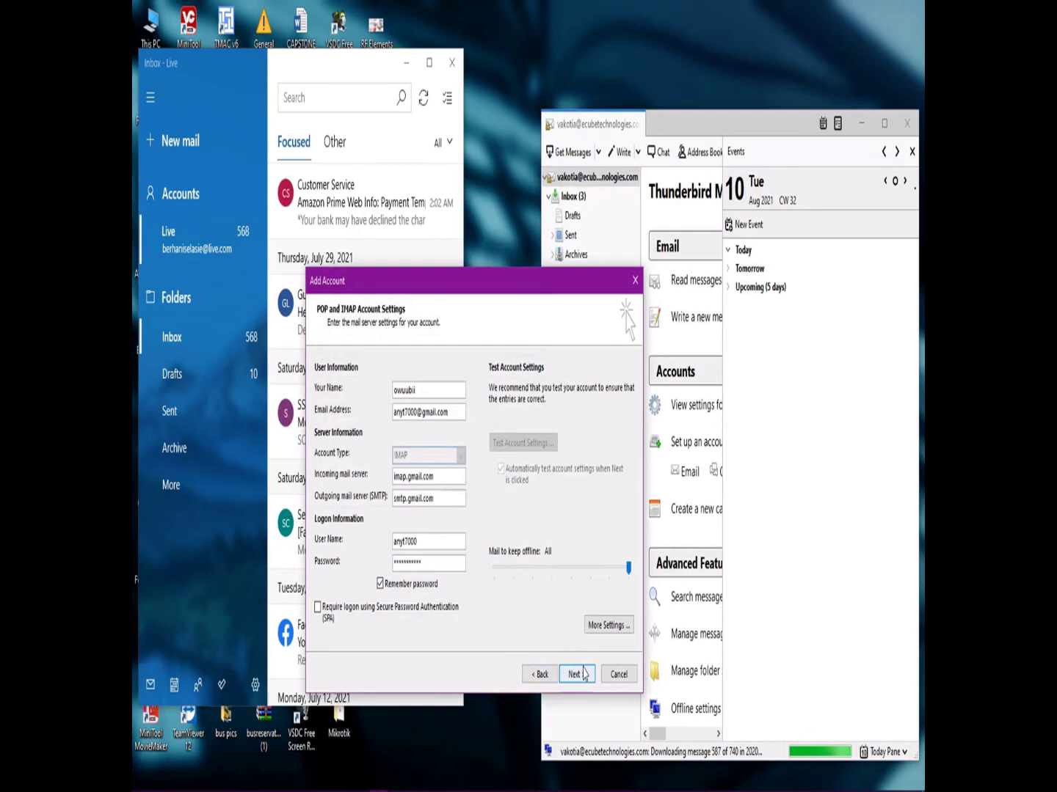
click(546, 676)
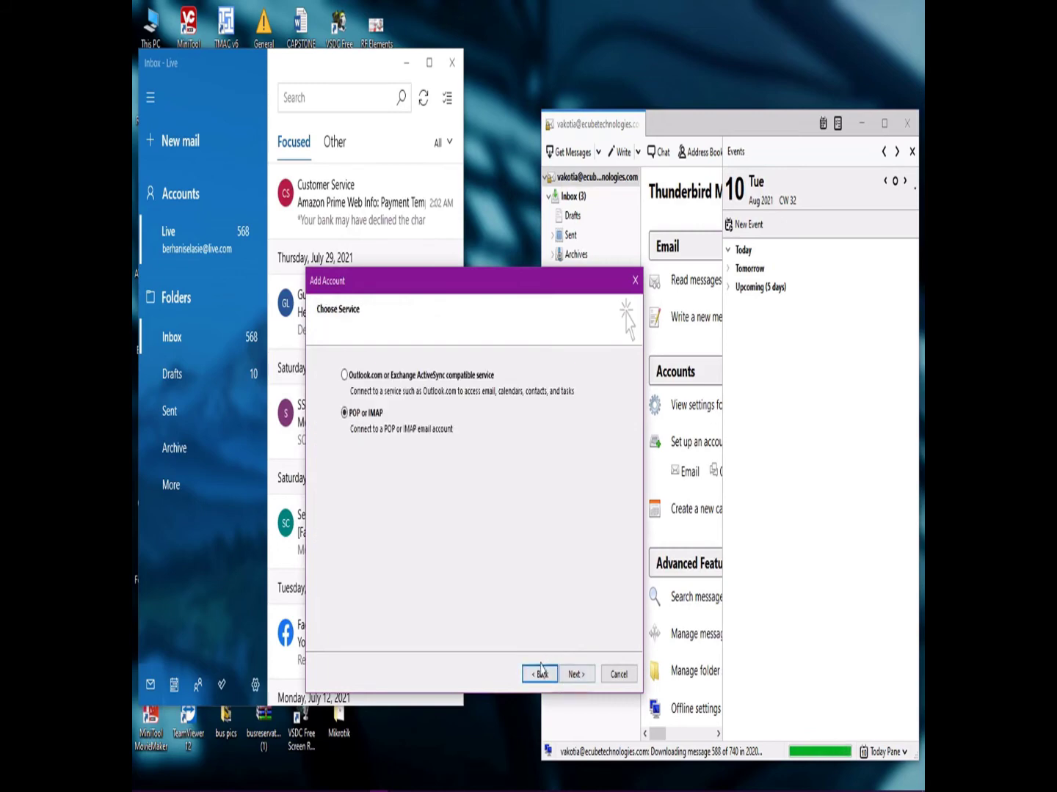
click(541, 675)
click(540, 674)
click(575, 675)
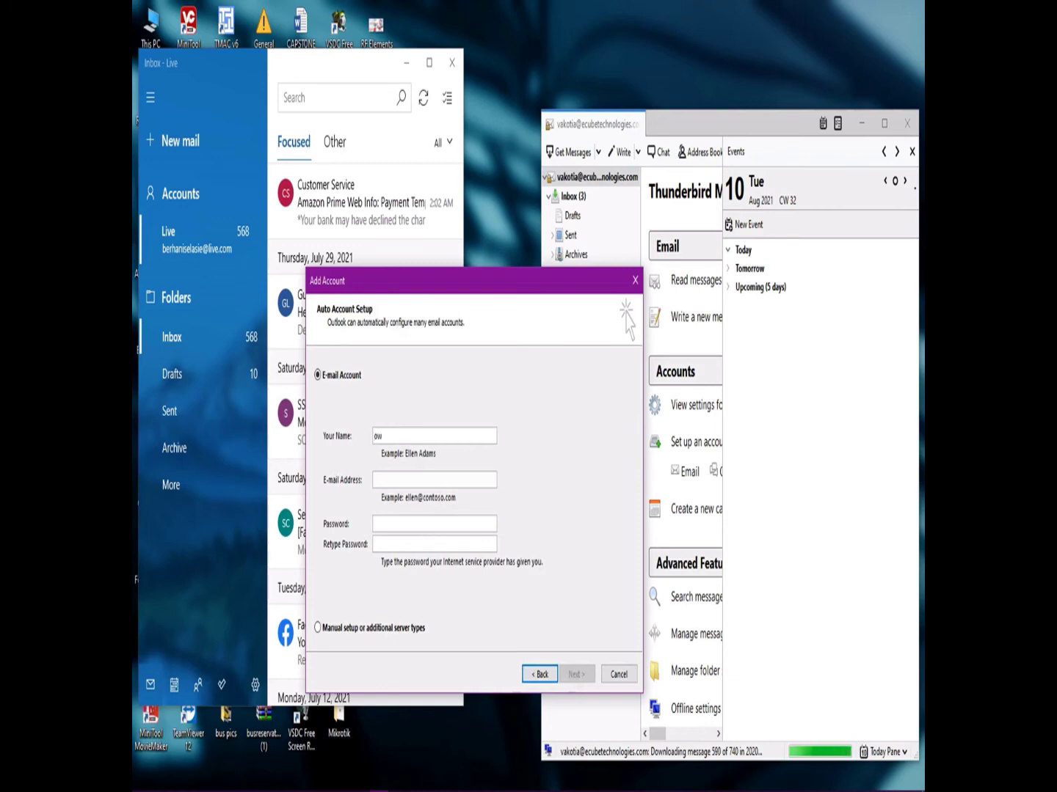
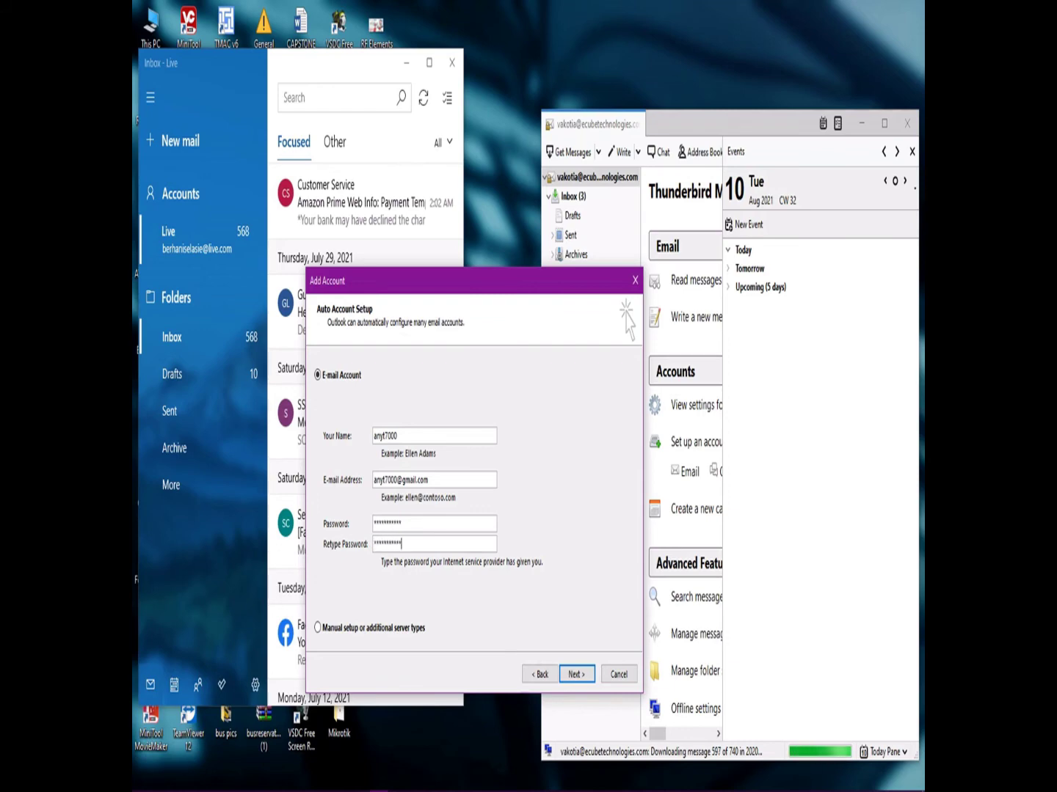
click(574, 674)
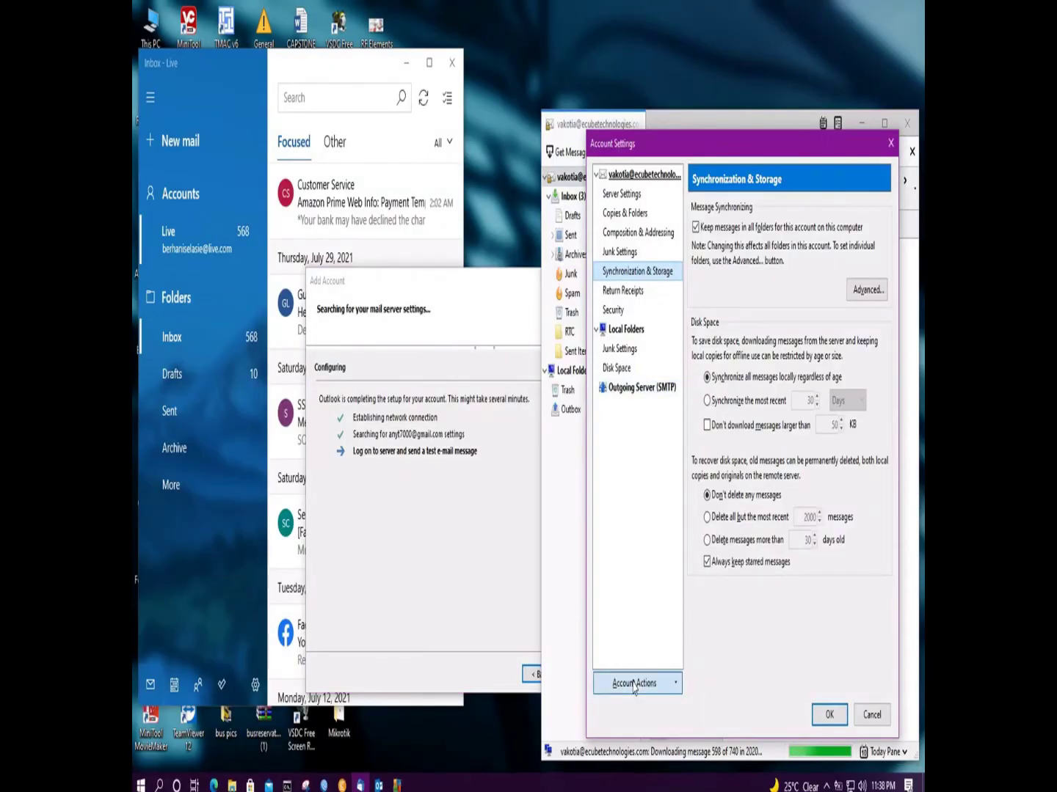
Start adding a new mail account in Thunderbird and enter the account holder's name.
click(631, 684)
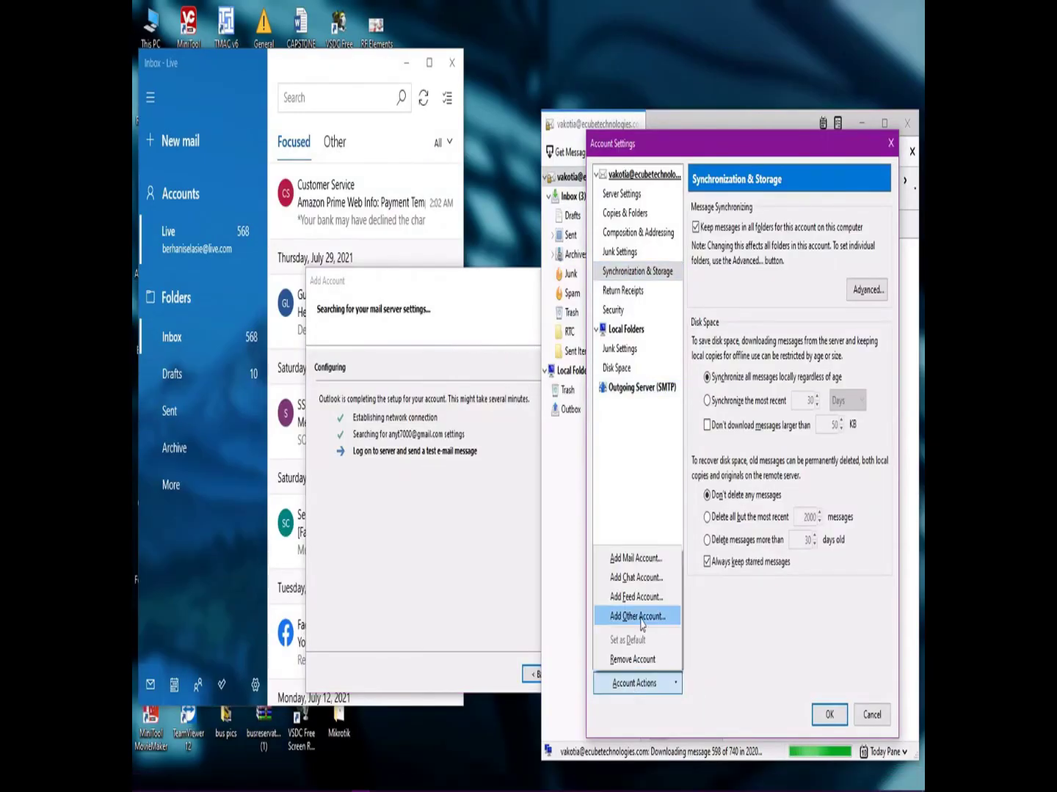
click(644, 557)
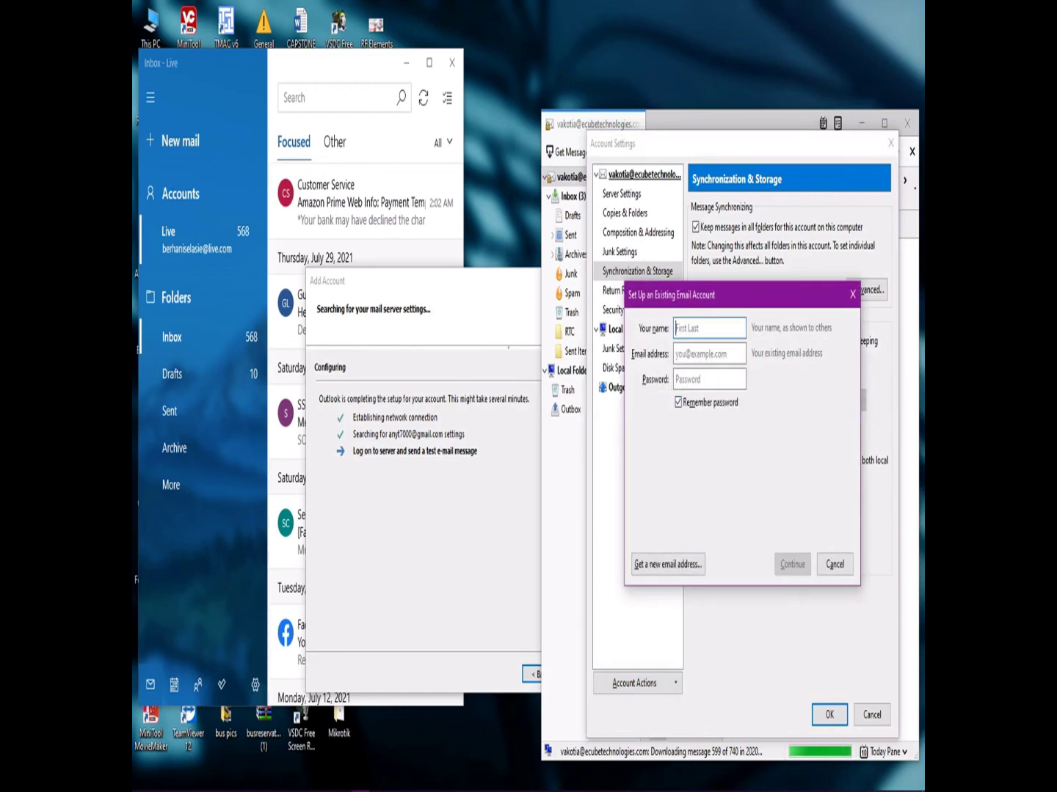
text(owuubii)
key(Tab)
text(an)
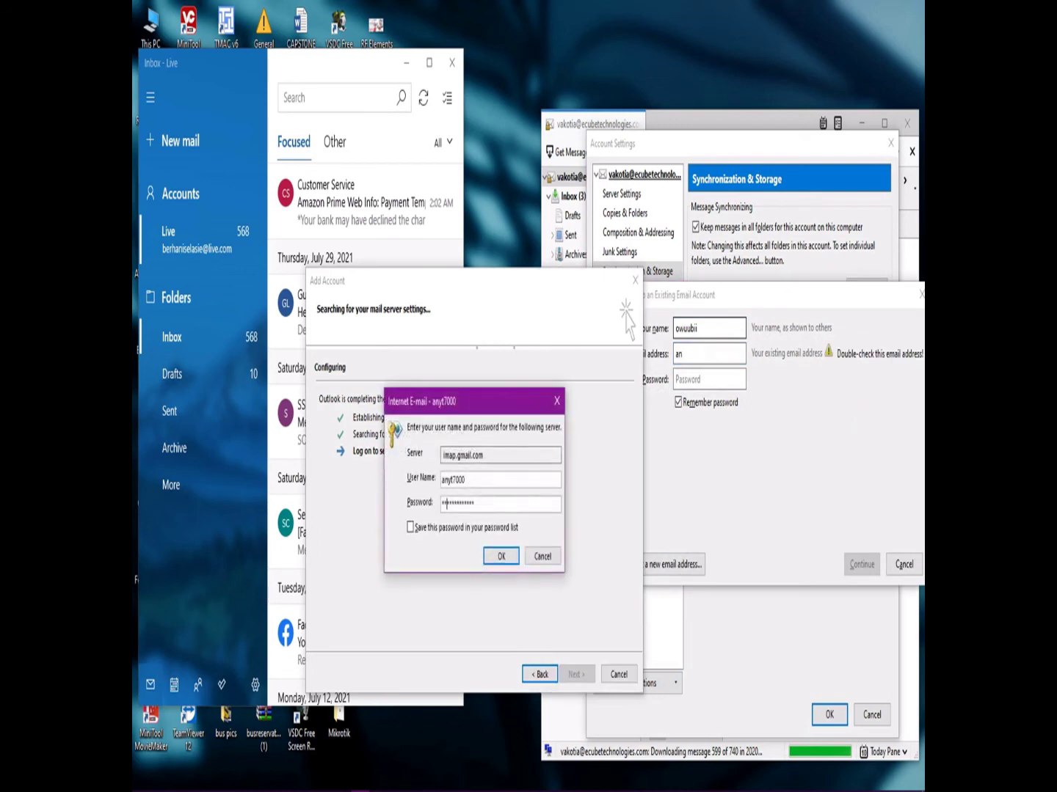
Dismiss the repeated Gmail server password prompts.
click(504, 558)
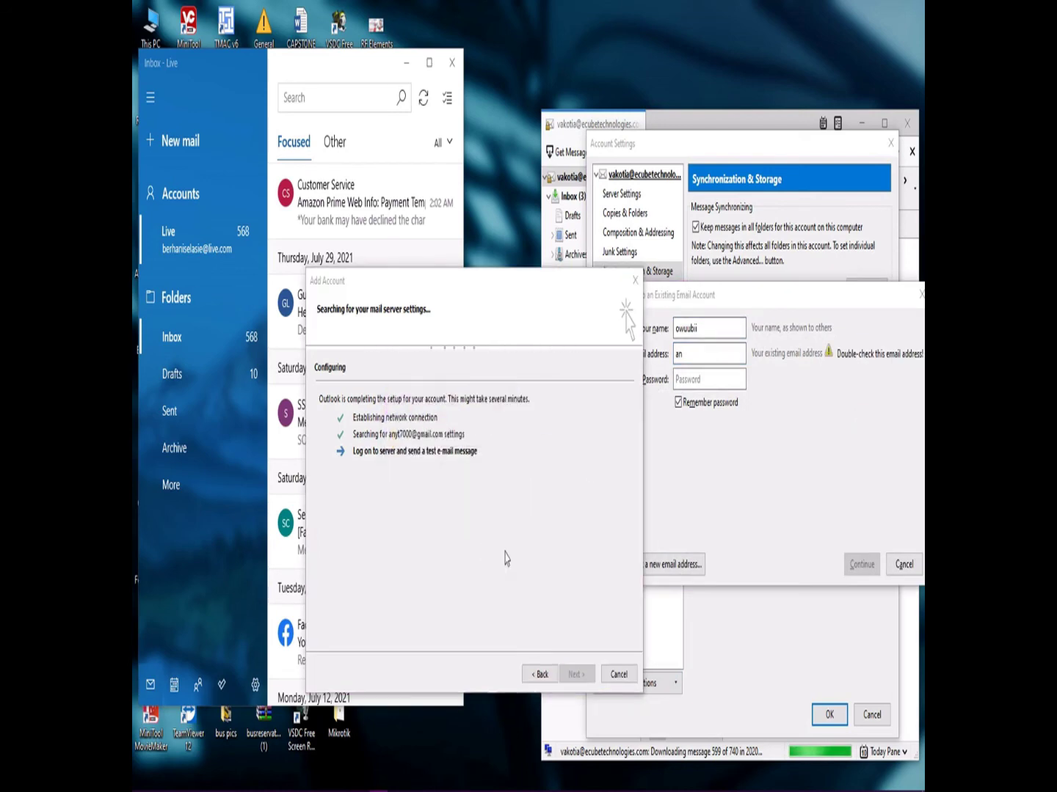
click(502, 557)
click(503, 557)
click(505, 558)
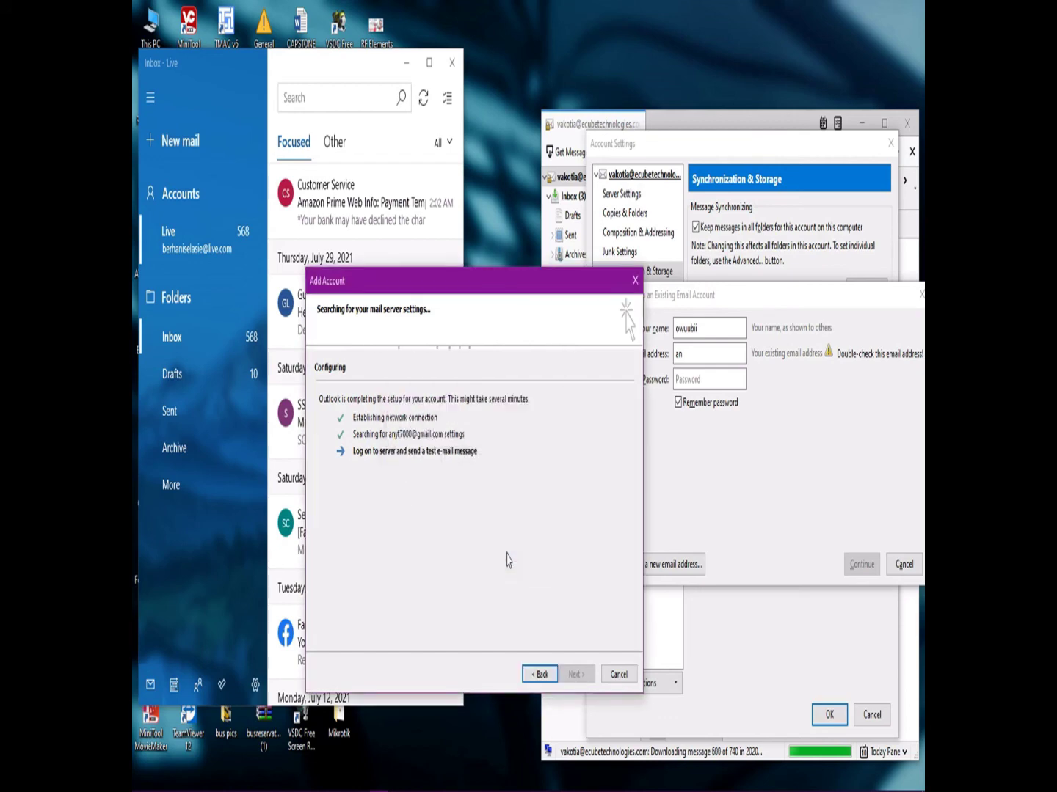
click(505, 558)
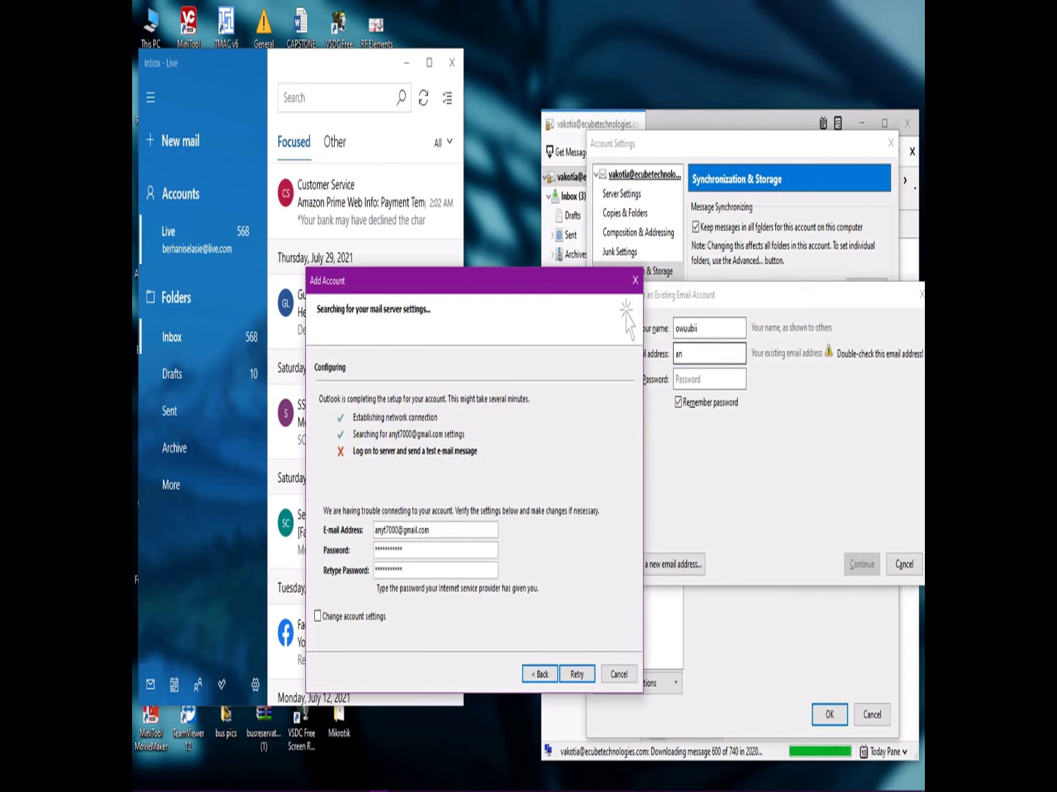
Enter the Gmail address and password, accept the found IMAP configuration, and close Account Settings.
click(705, 353)
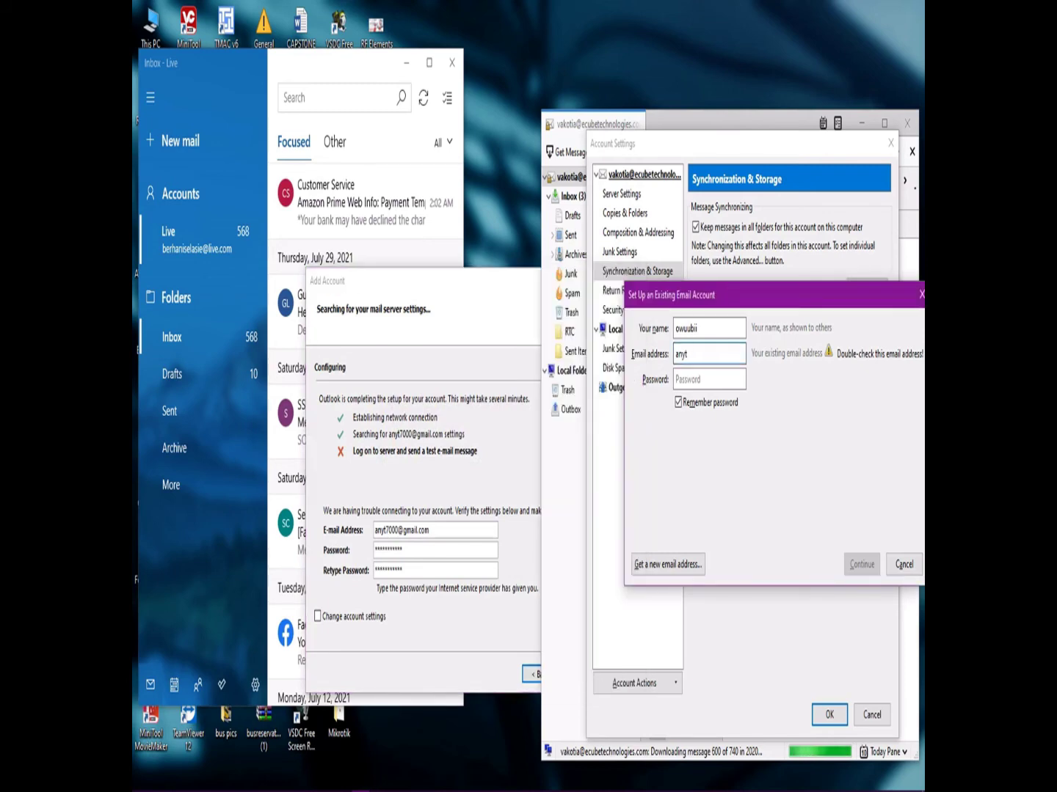
click(709, 380)
text(•)
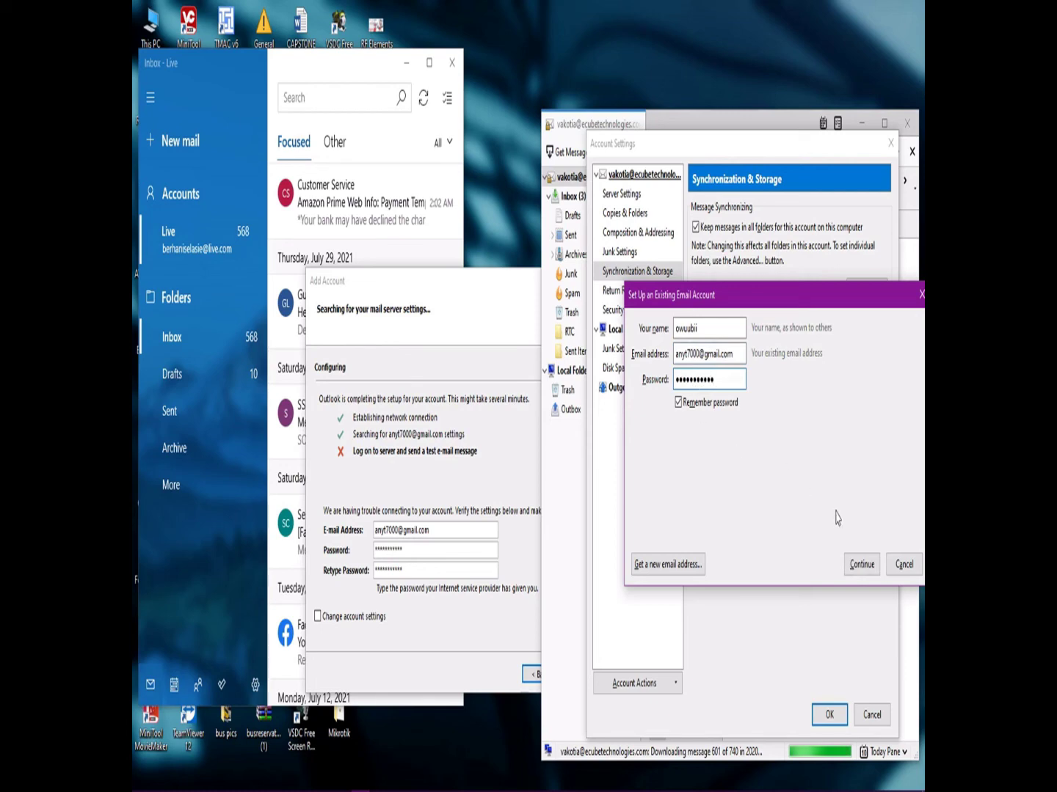
click(860, 564)
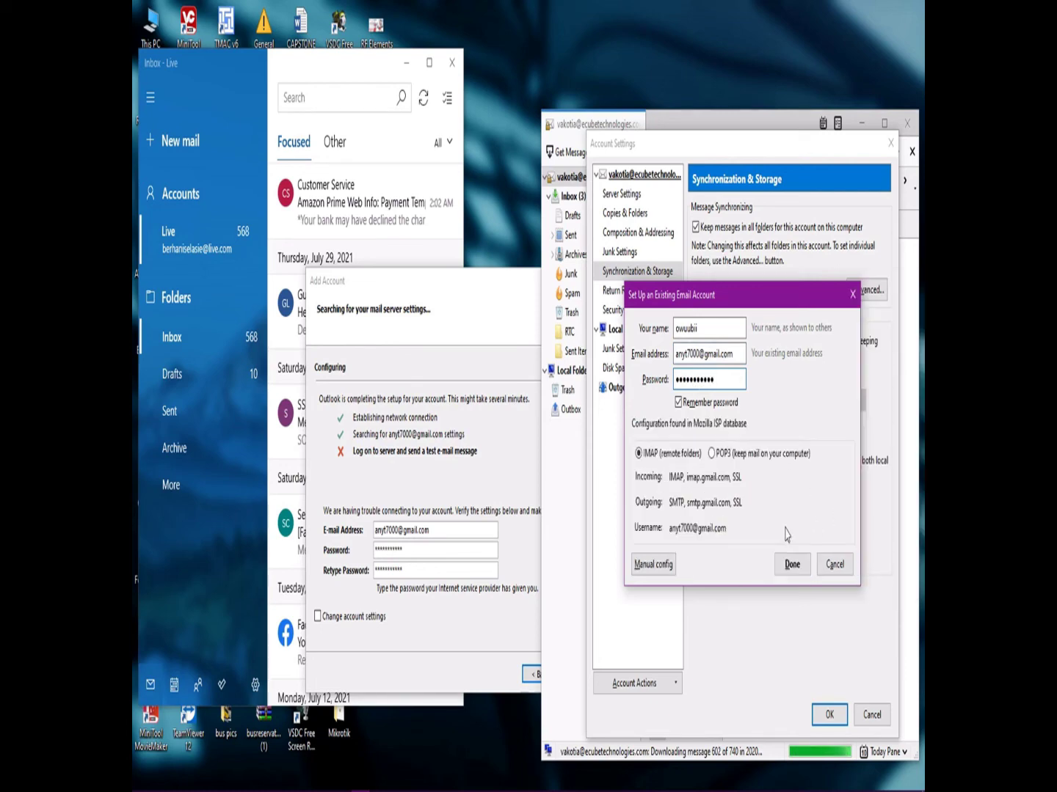
click(791, 564)
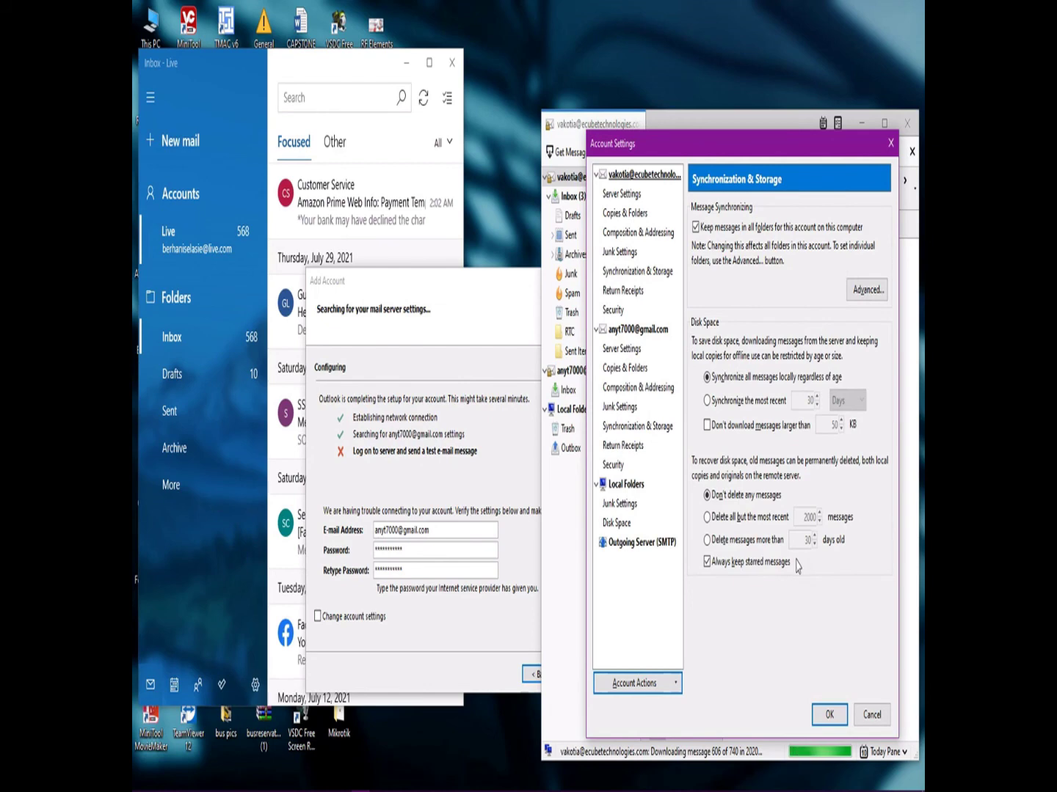
click(828, 717)
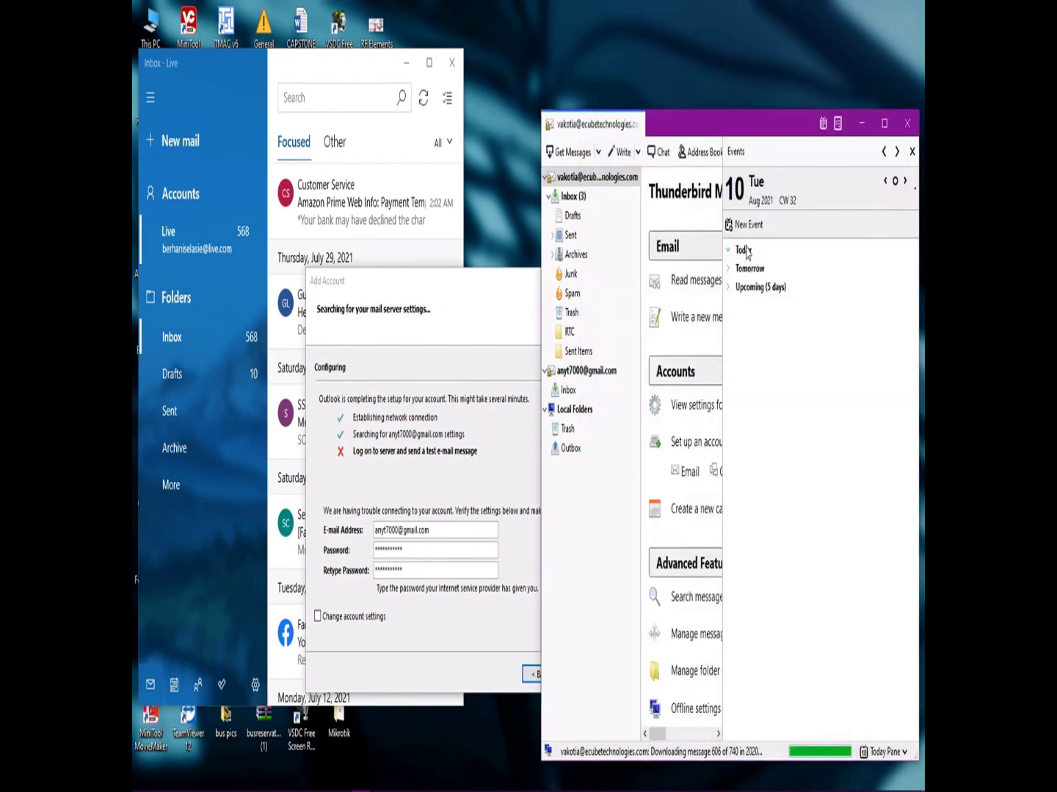
Open the Gmail account's Inbox and widen the message list.
click(583, 371)
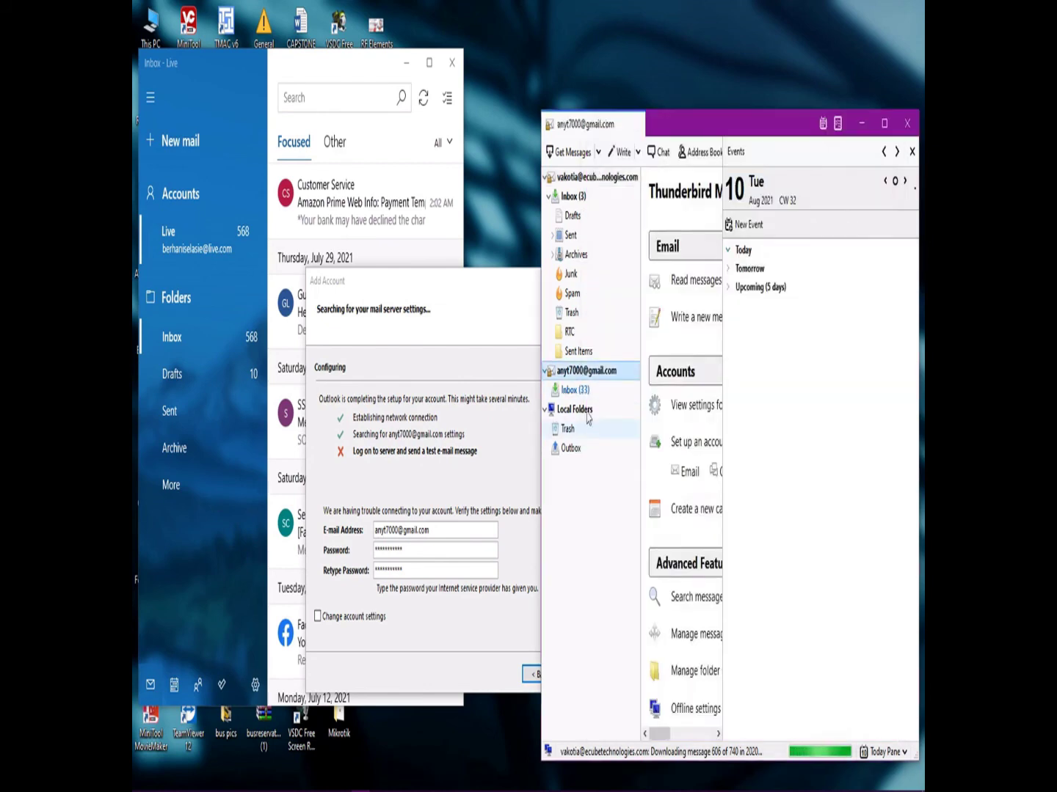
click(585, 390)
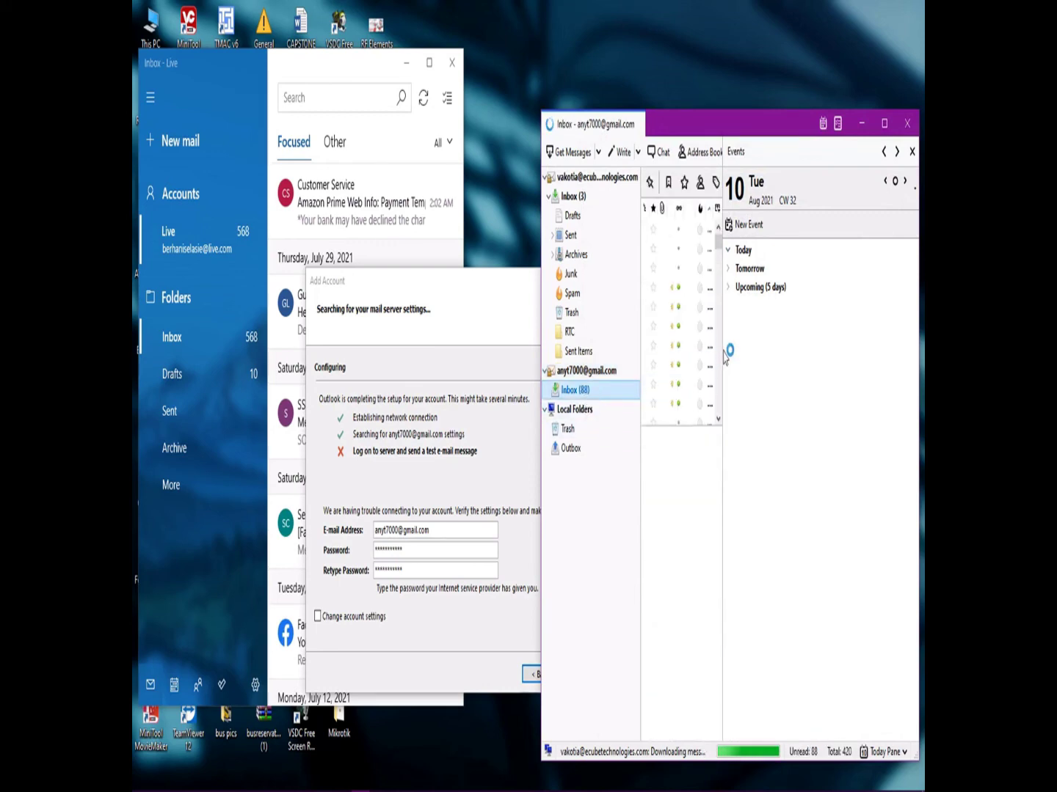
drag(724, 353, 843, 351)
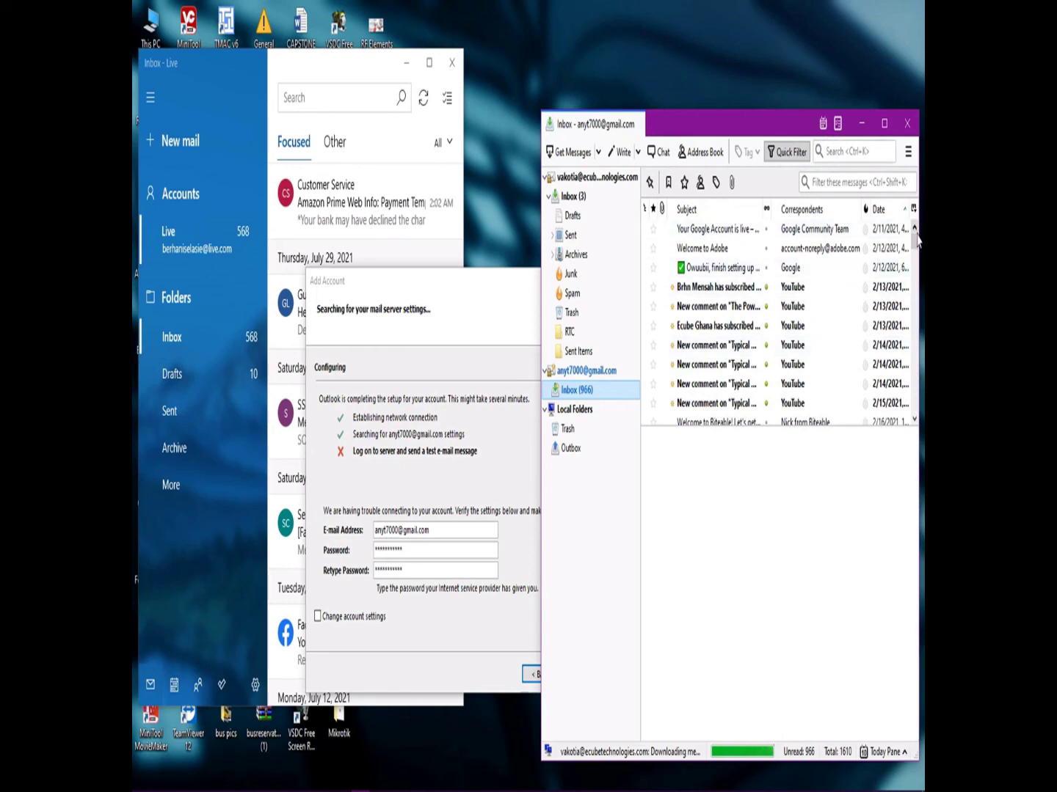
drag(915, 241, 914, 262)
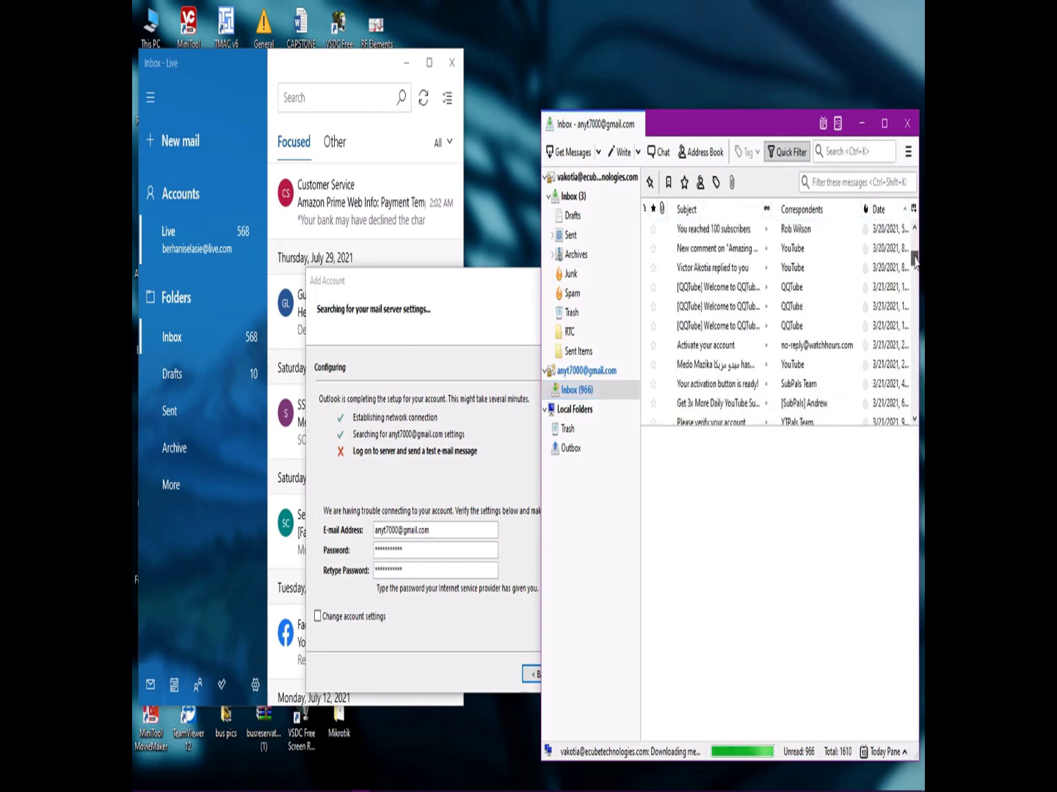
Reposition the Thunderbird window and scroll through the Inbox messages.
click(445, 294)
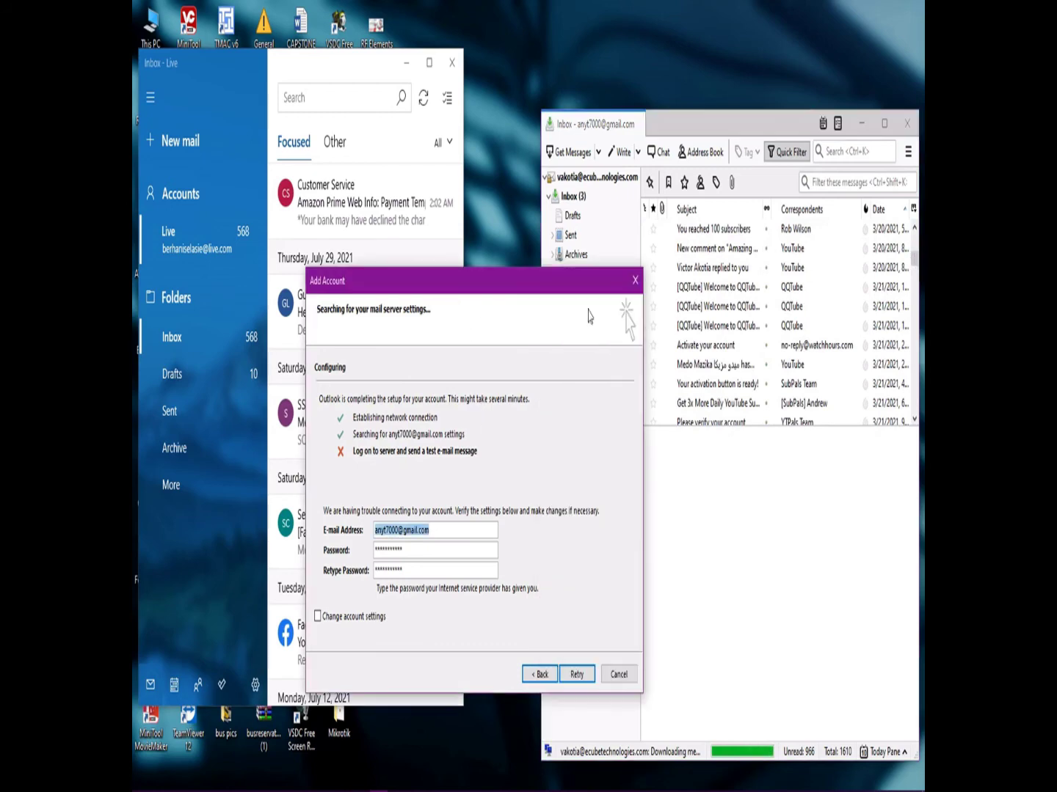
click(797, 295)
drag(914, 256, 915, 195)
drag(749, 131, 741, 88)
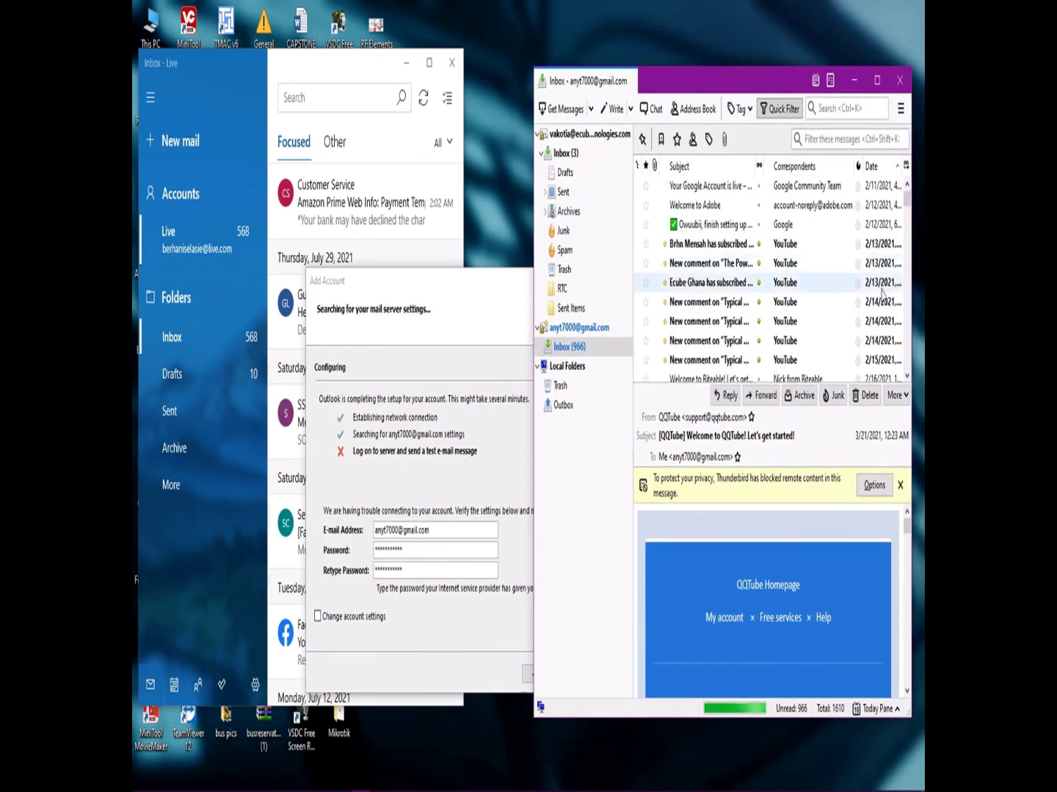
scroll(884, 306, down, 5)
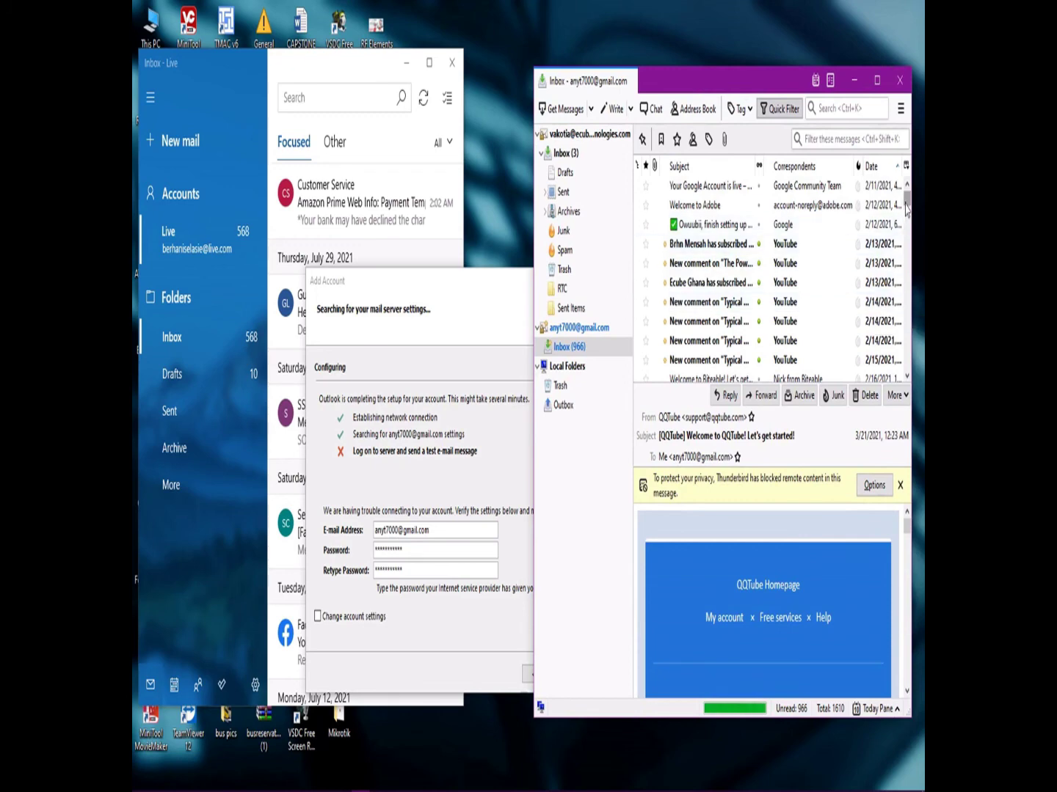
scroll(906, 211, down, 3)
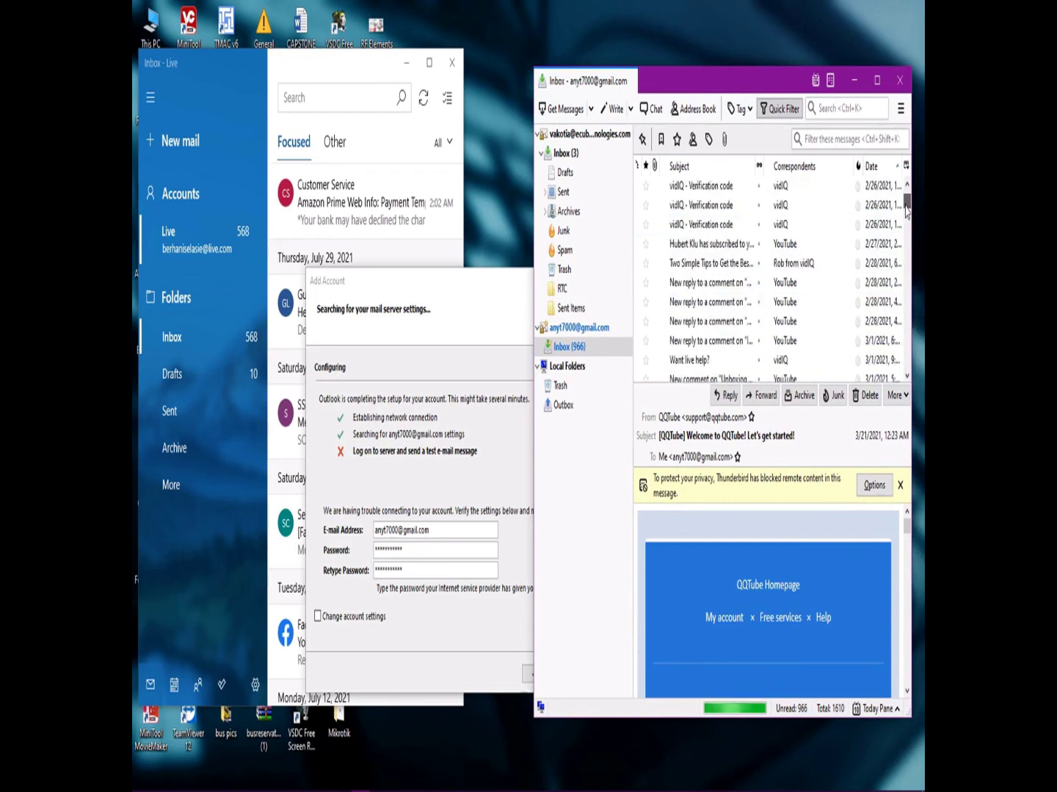
scroll(907, 211, down, 3)
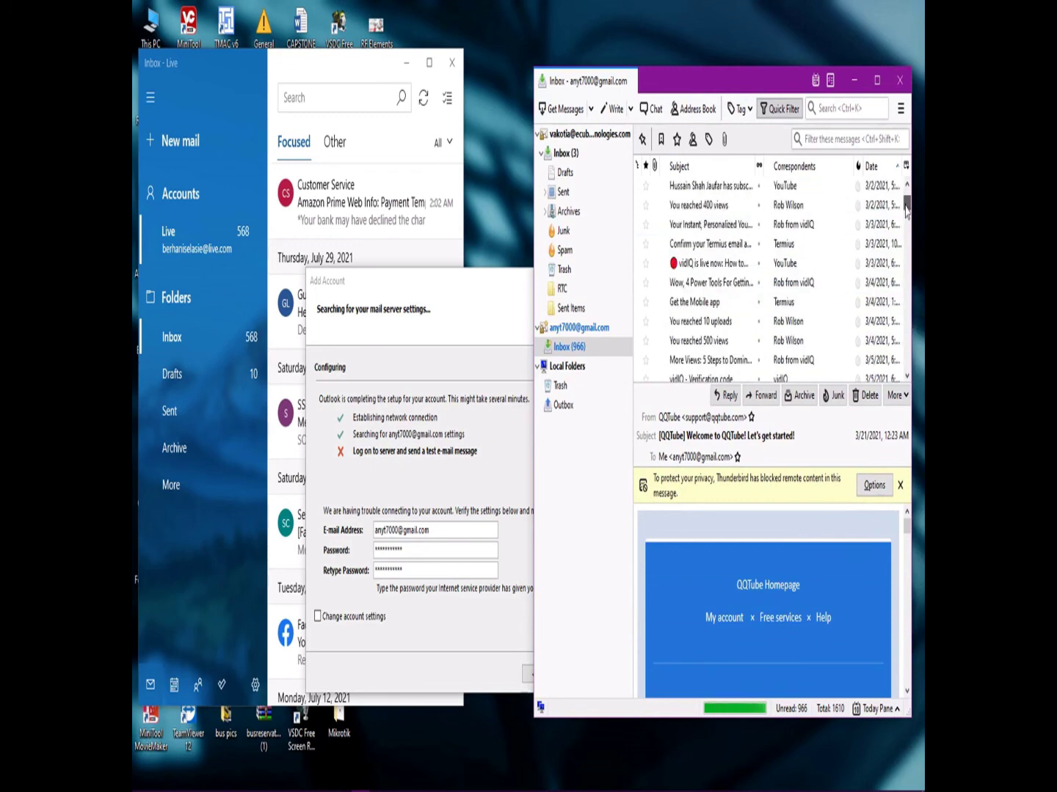
scroll(906, 210, up, 10)
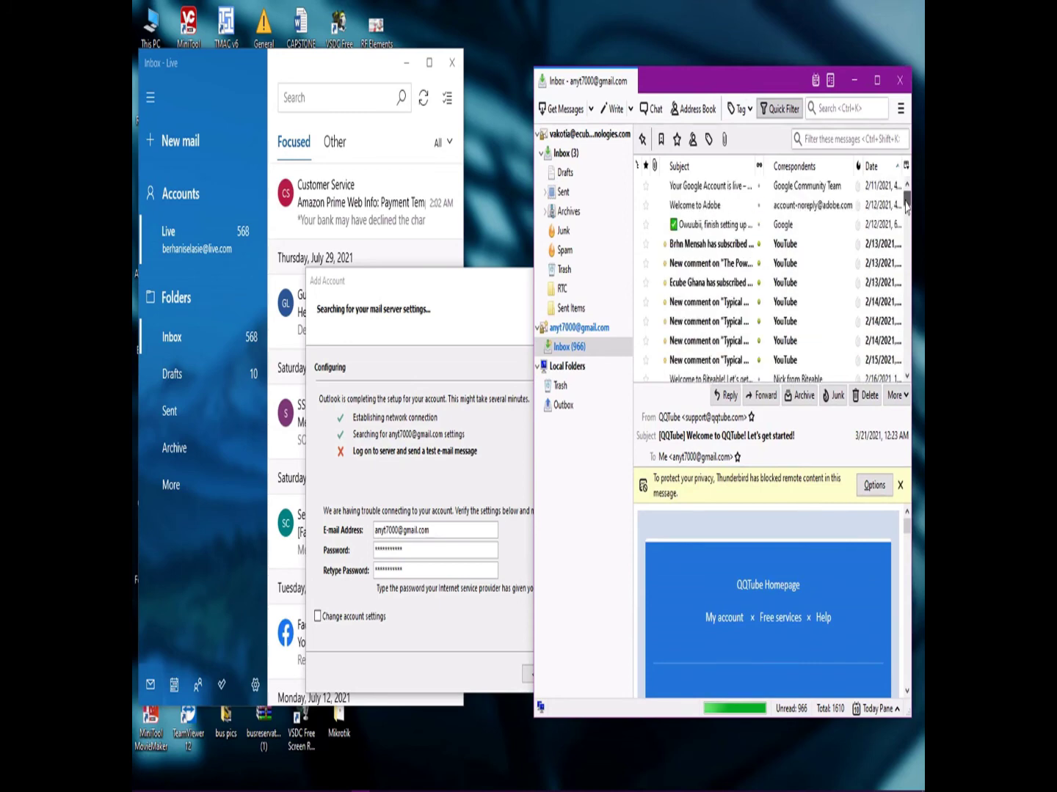
Bring Outlook's Add Account wizard in front of Thunderbird and move it up to the right.
click(433, 295)
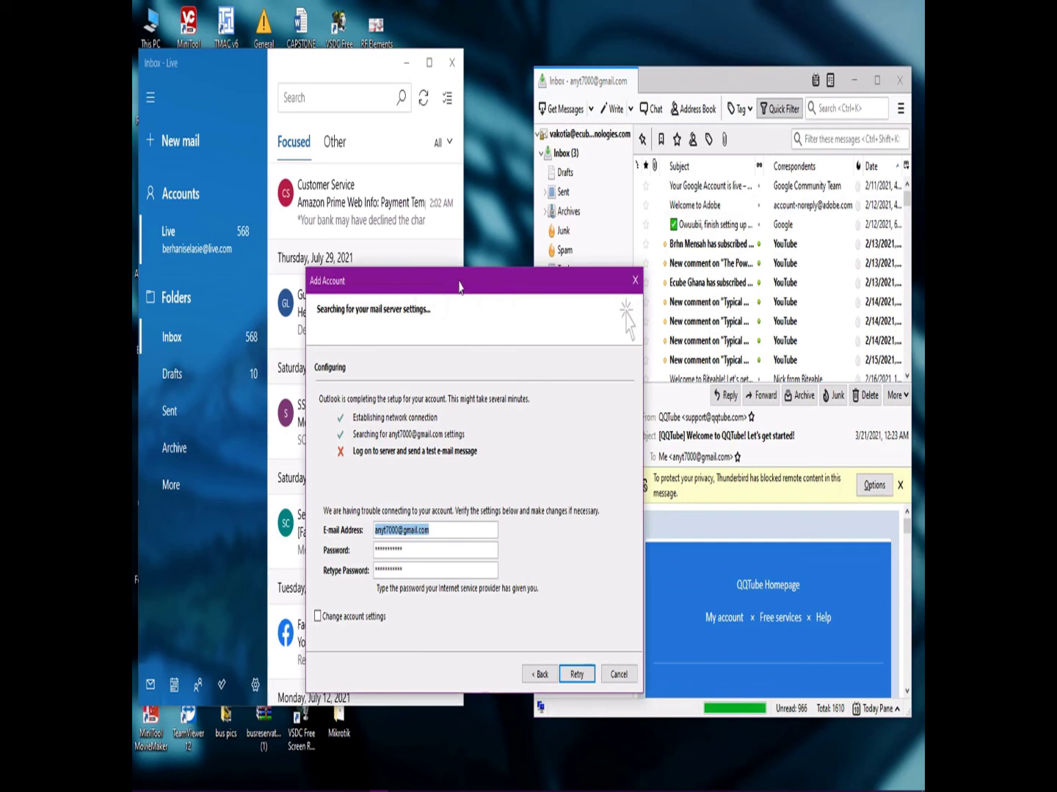
drag(453, 288, 357, 303)
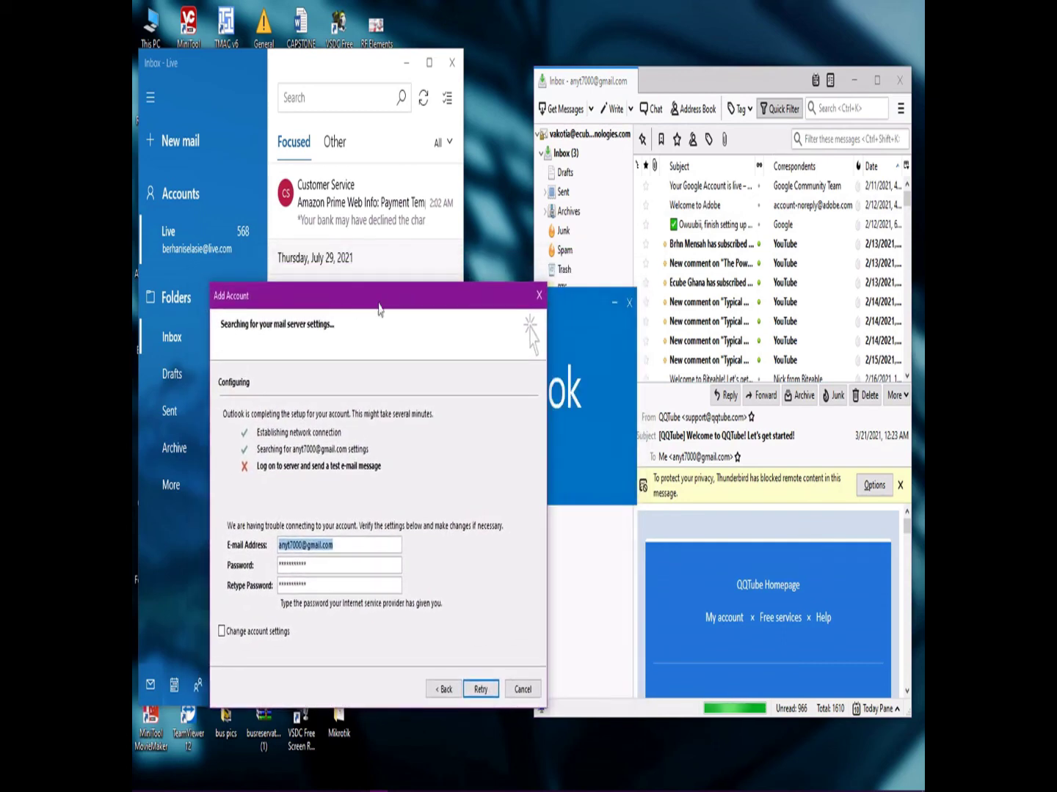
click(697, 88)
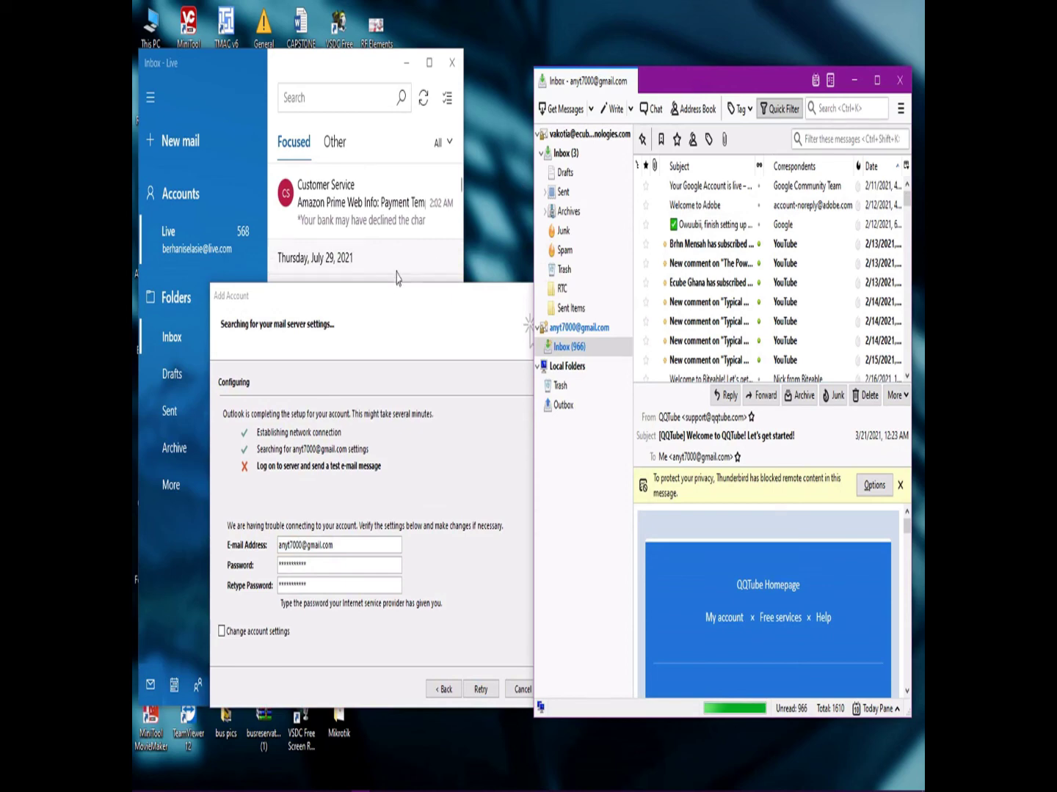
drag(376, 307, 399, 325)
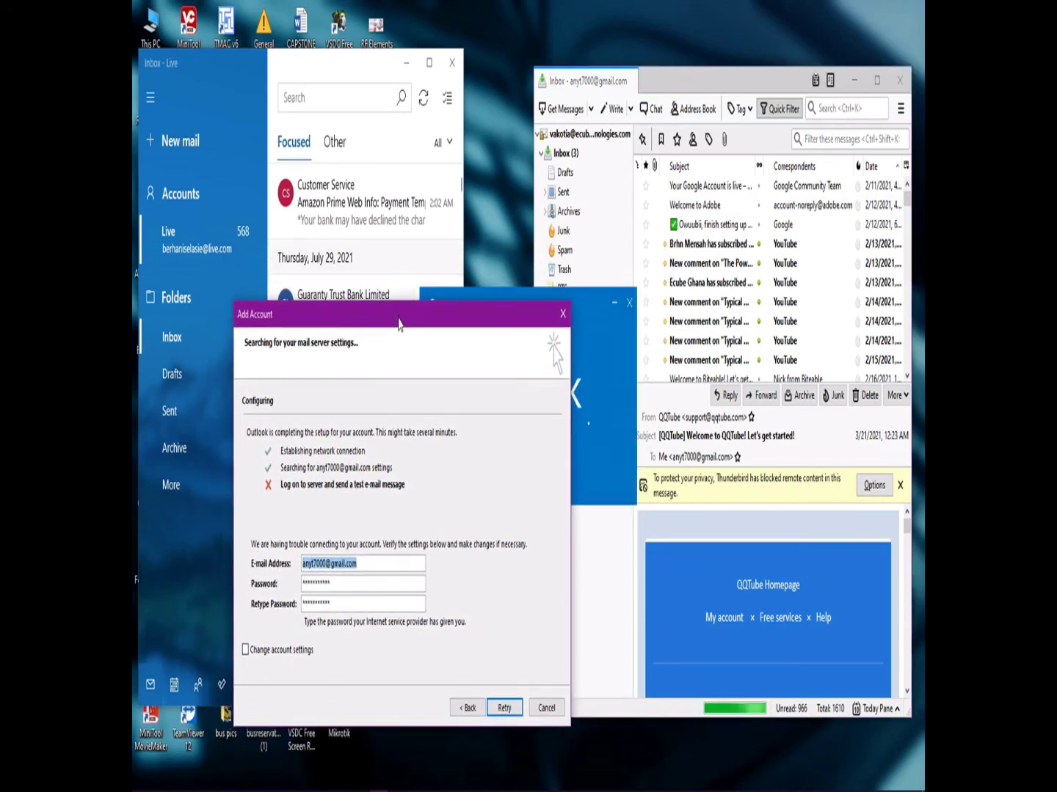
click(682, 90)
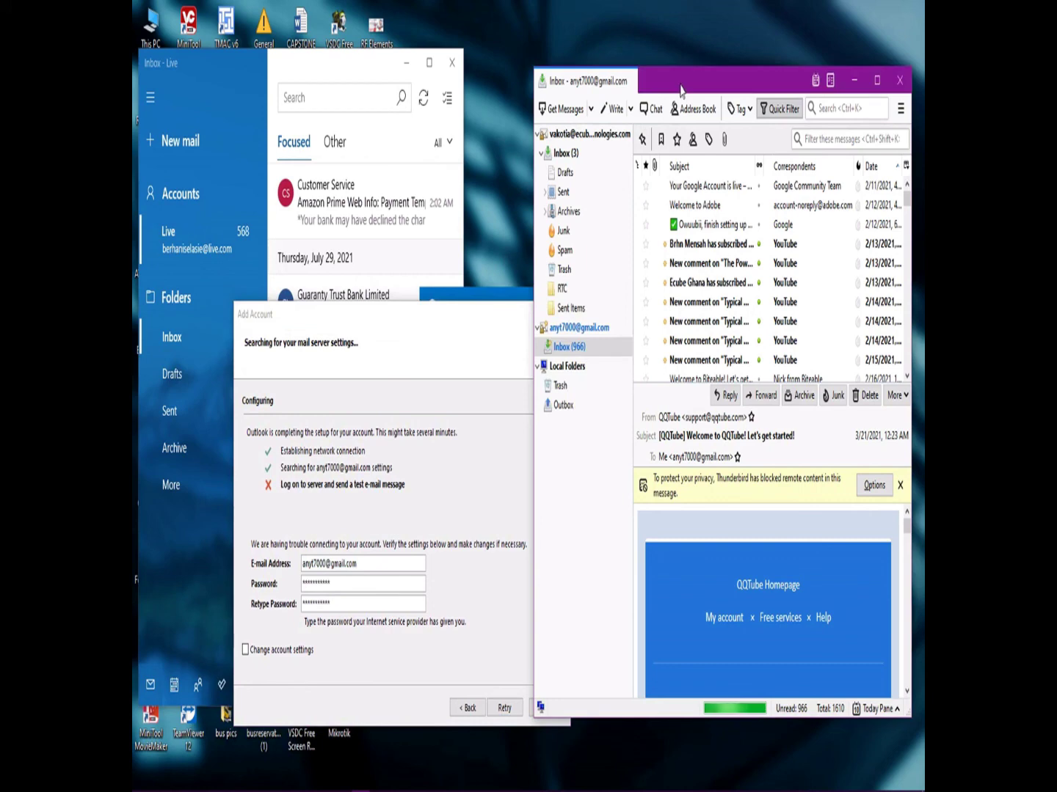
click(379, 321)
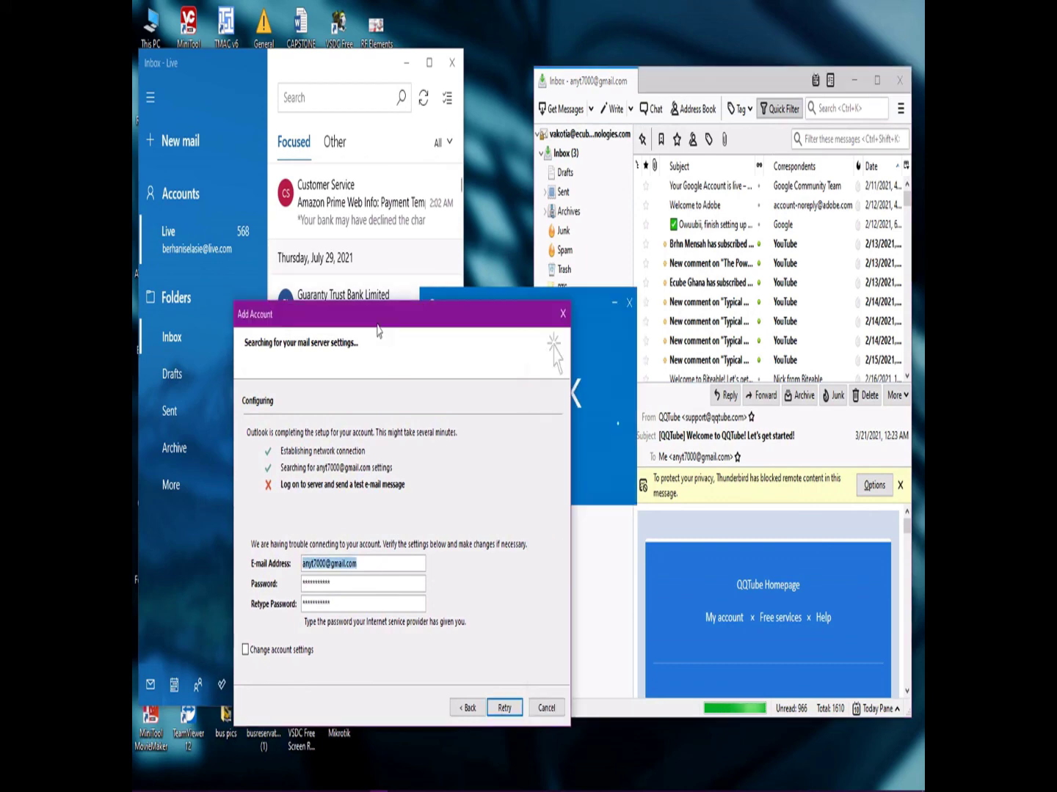
click(714, 71)
click(379, 347)
drag(406, 321, 631, 83)
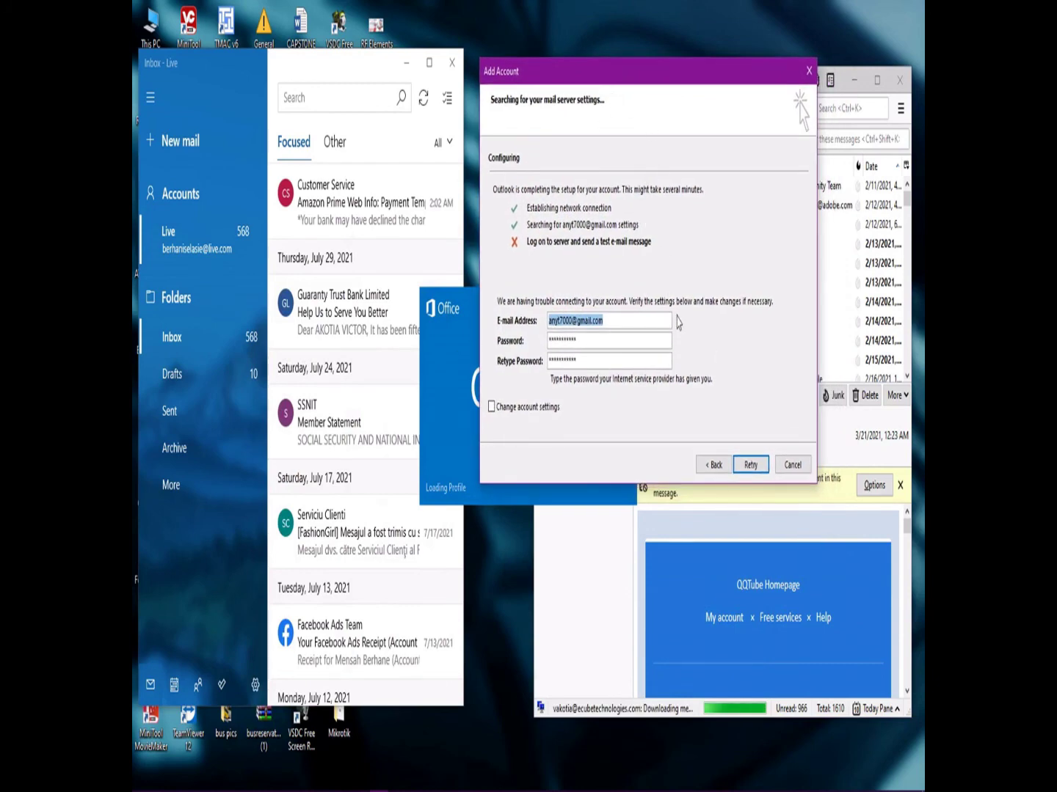
Adjust the Outlook Mail window position and navigation pane width.
click(625, 321)
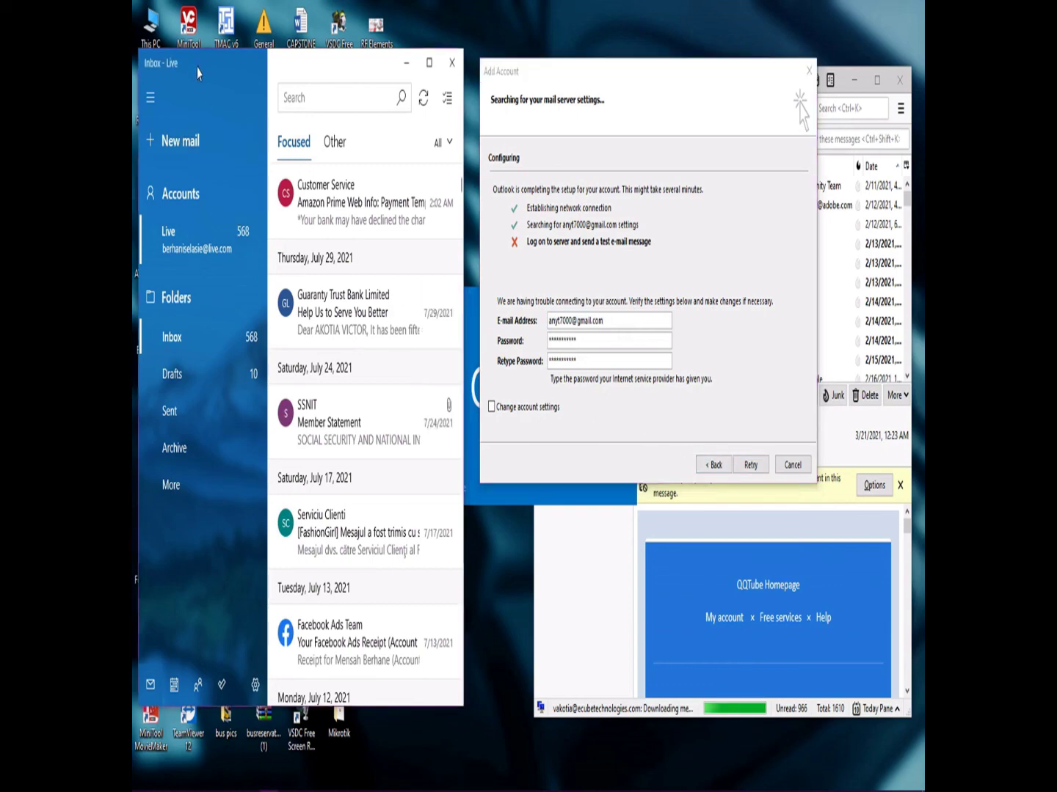
drag(203, 76, 207, 88)
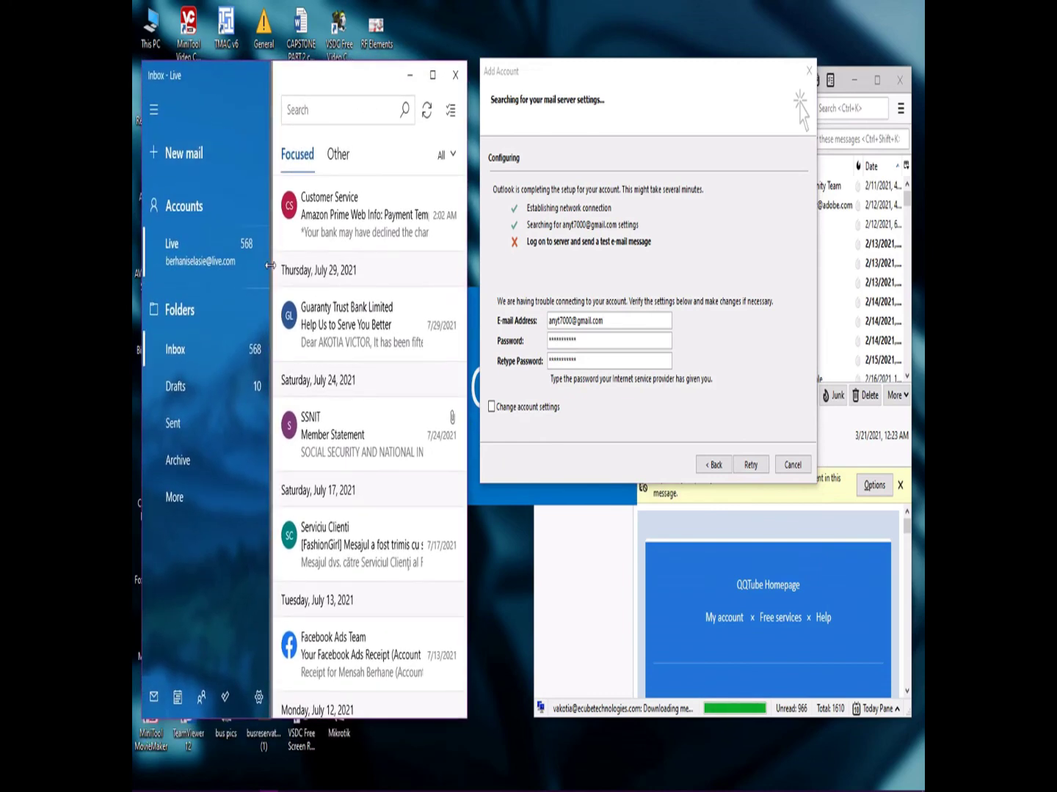
drag(270, 266, 260, 265)
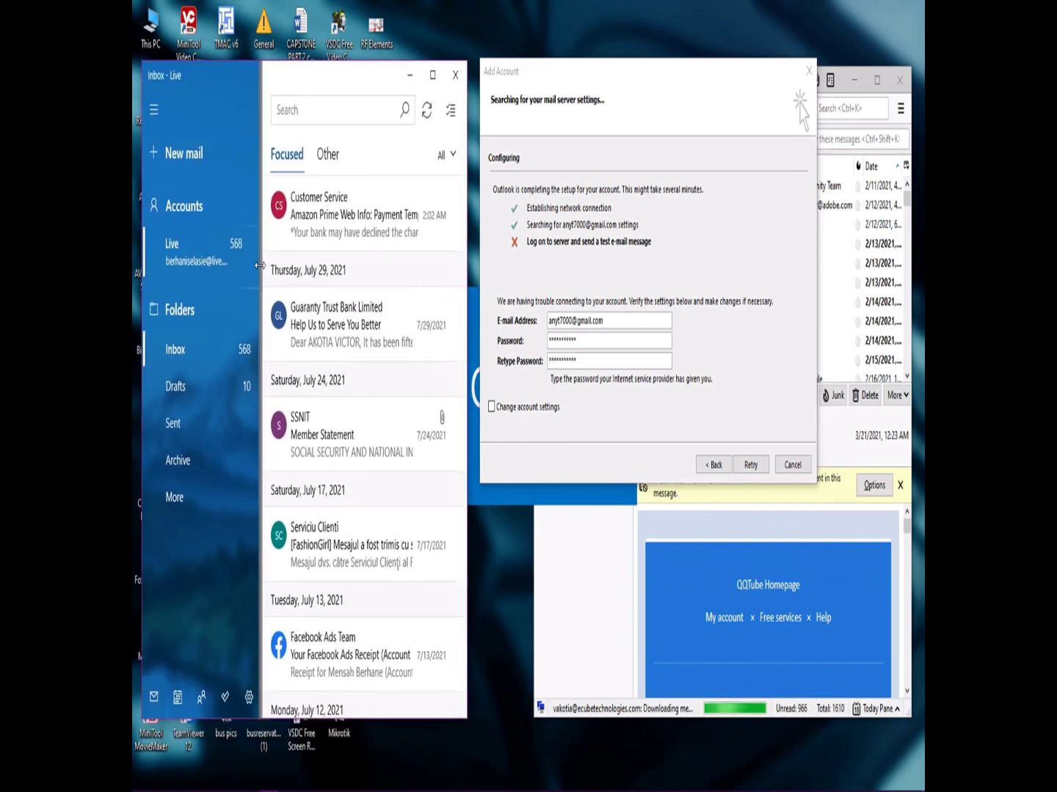
drag(260, 266, 262, 264)
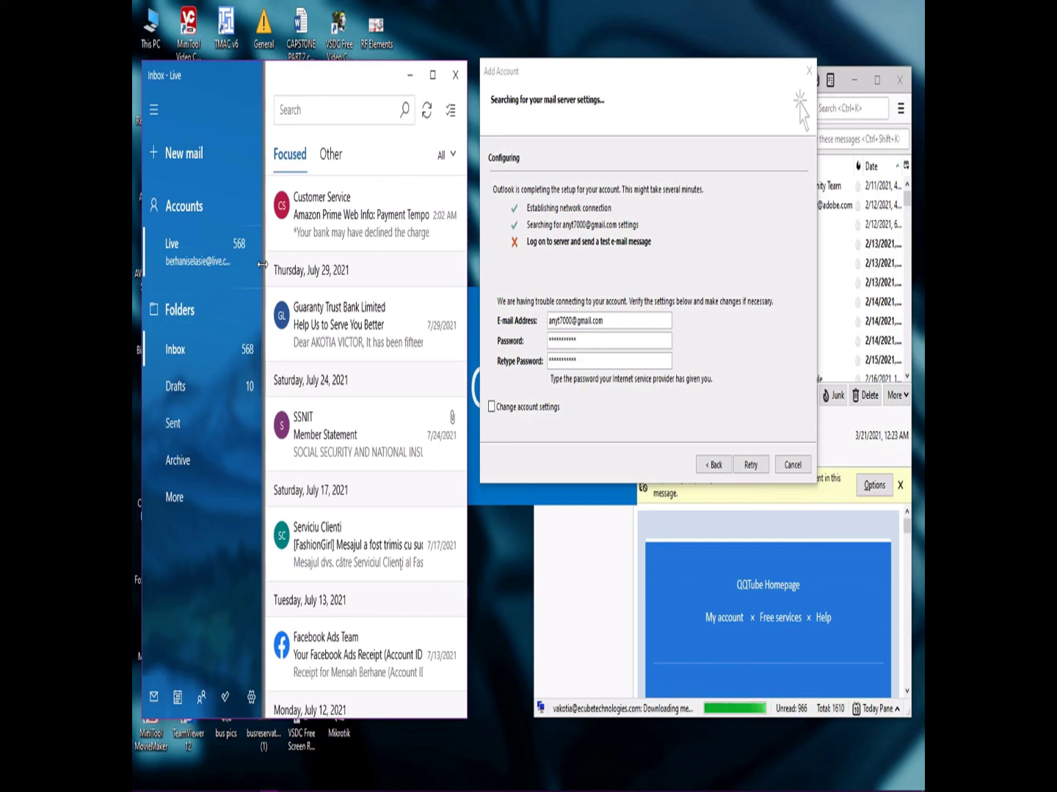
Refocus the Add Account wizard and retry the automatic server lookup.
click(734, 356)
drag(643, 83, 647, 93)
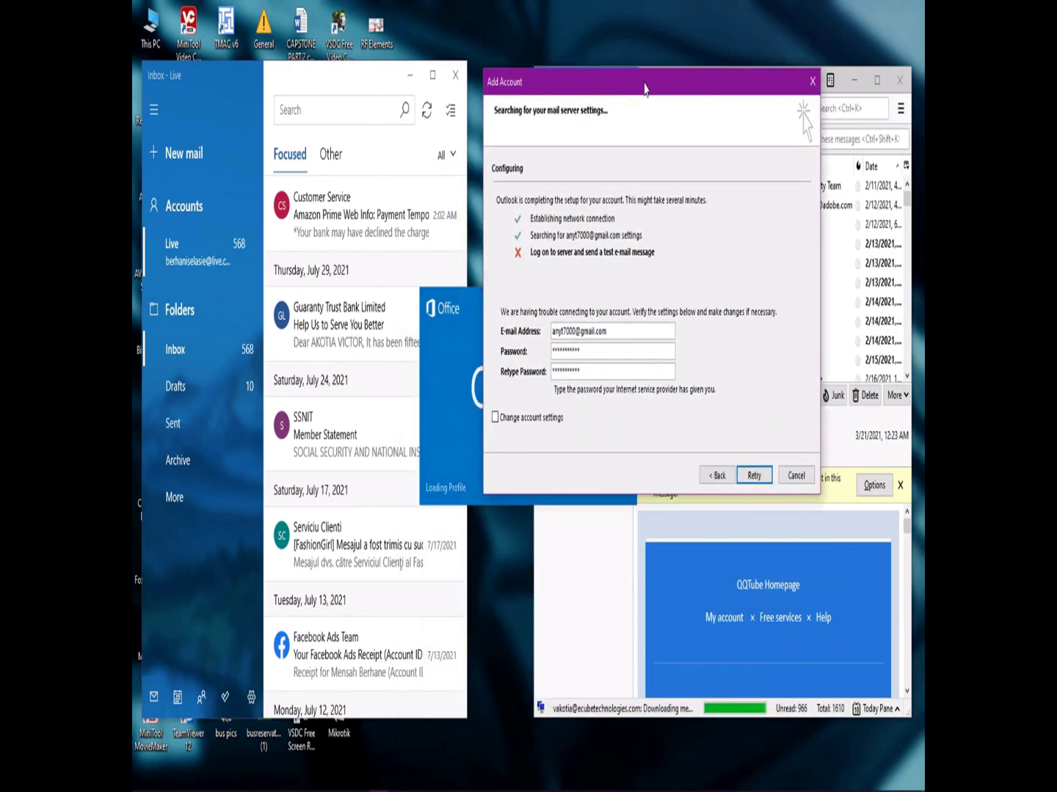
click(751, 476)
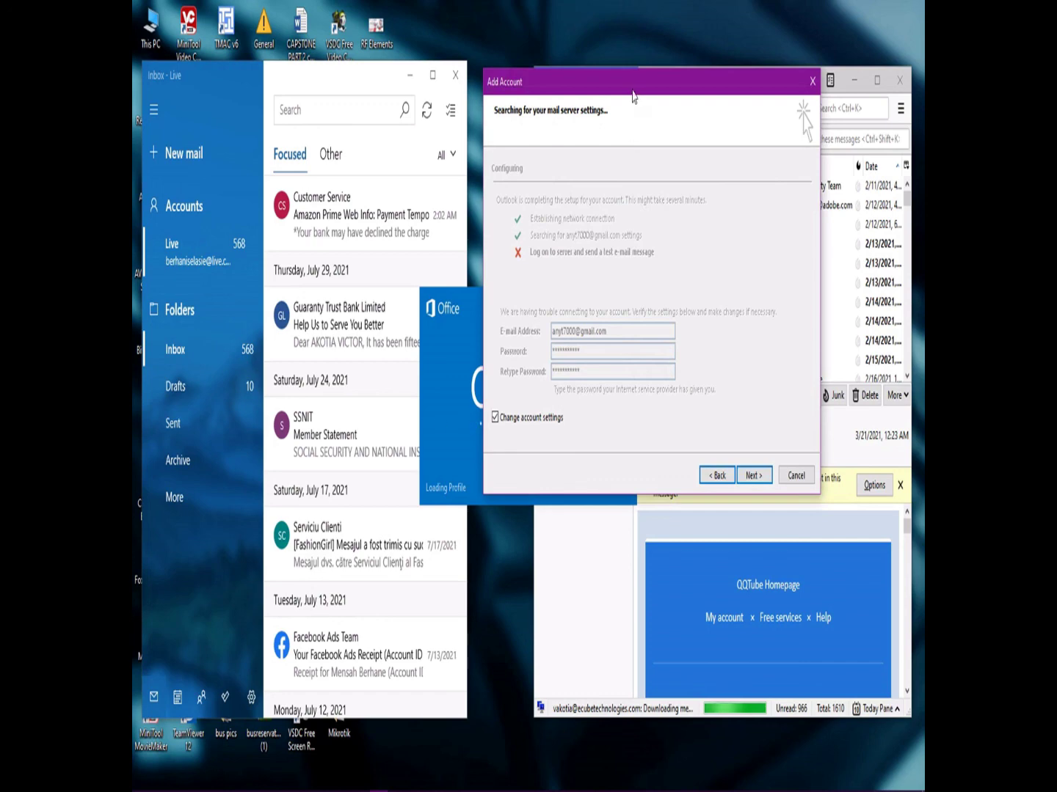
Switch to manual POP or IMAP setup and require outgoing server authentication.
click(750, 474)
click(556, 217)
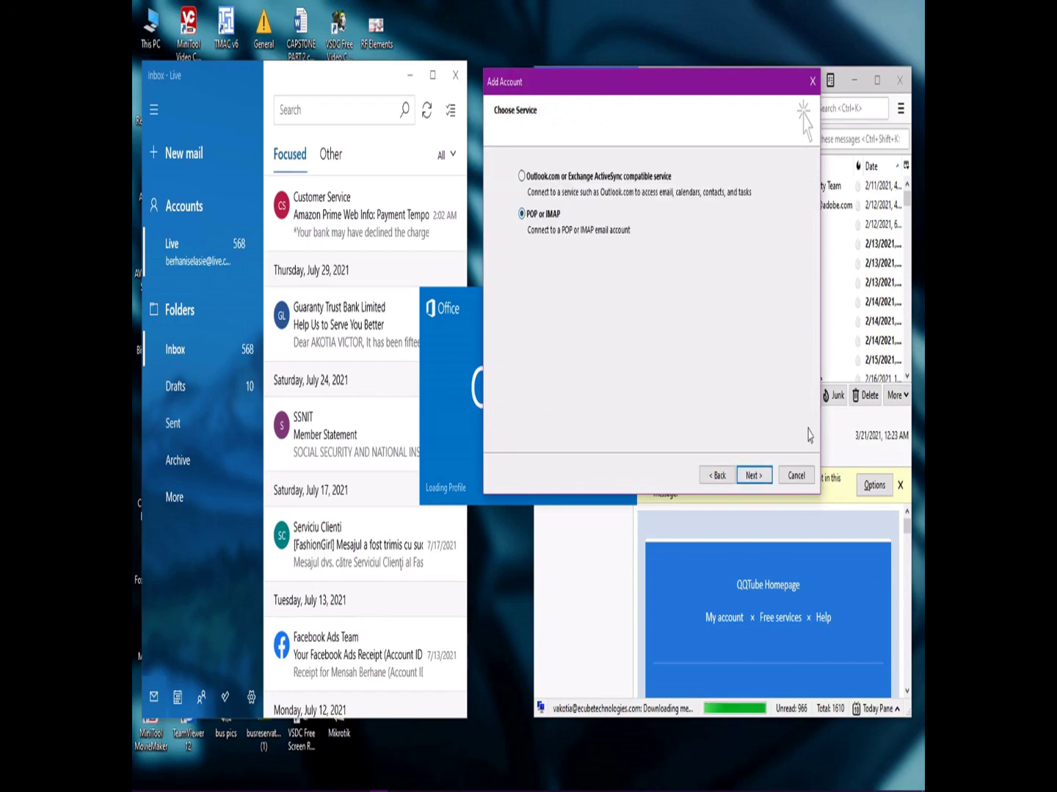
click(751, 475)
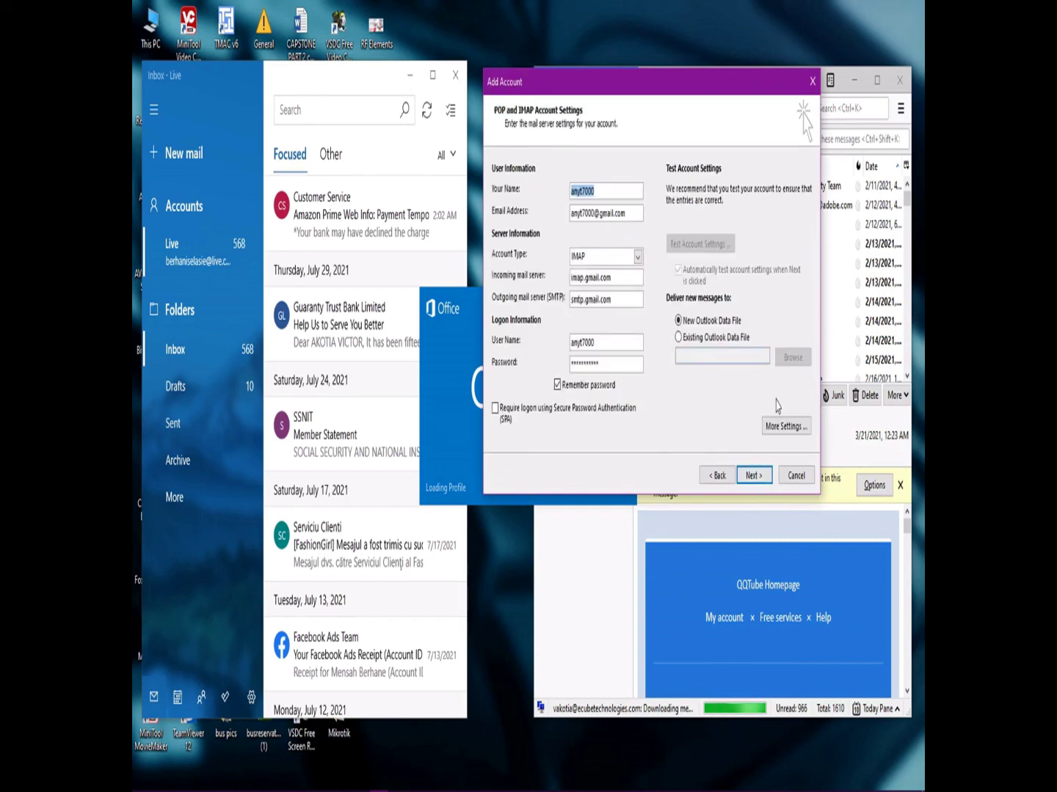
click(784, 426)
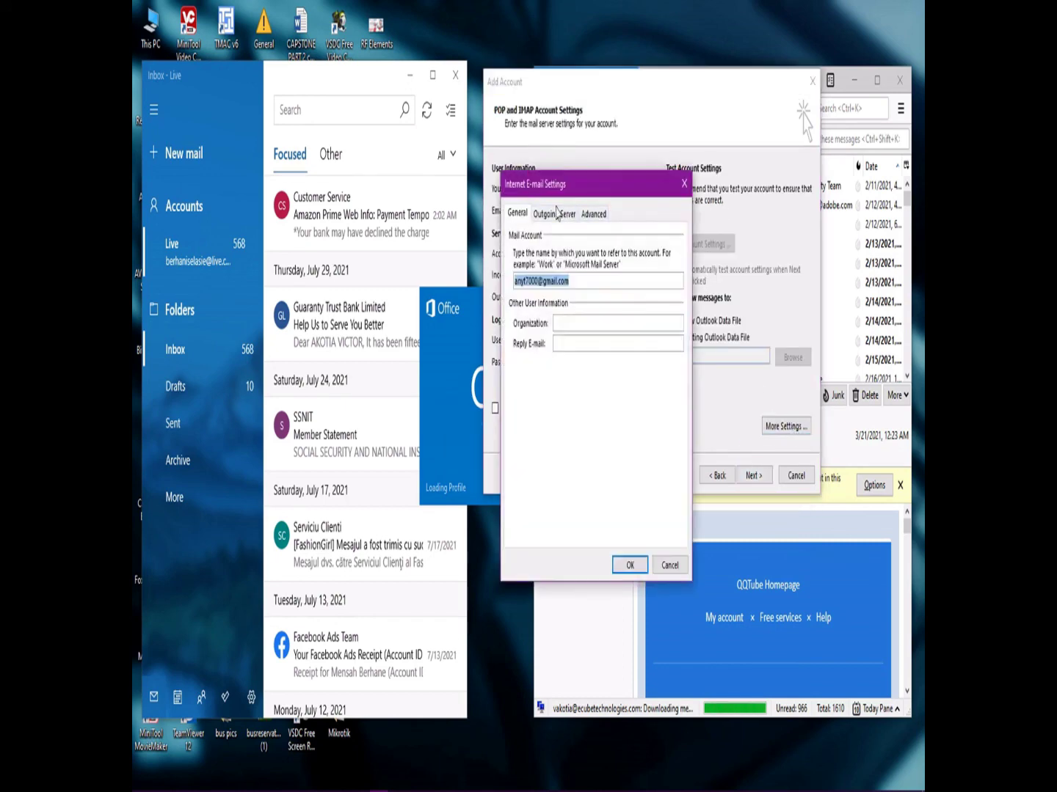
click(562, 214)
click(512, 236)
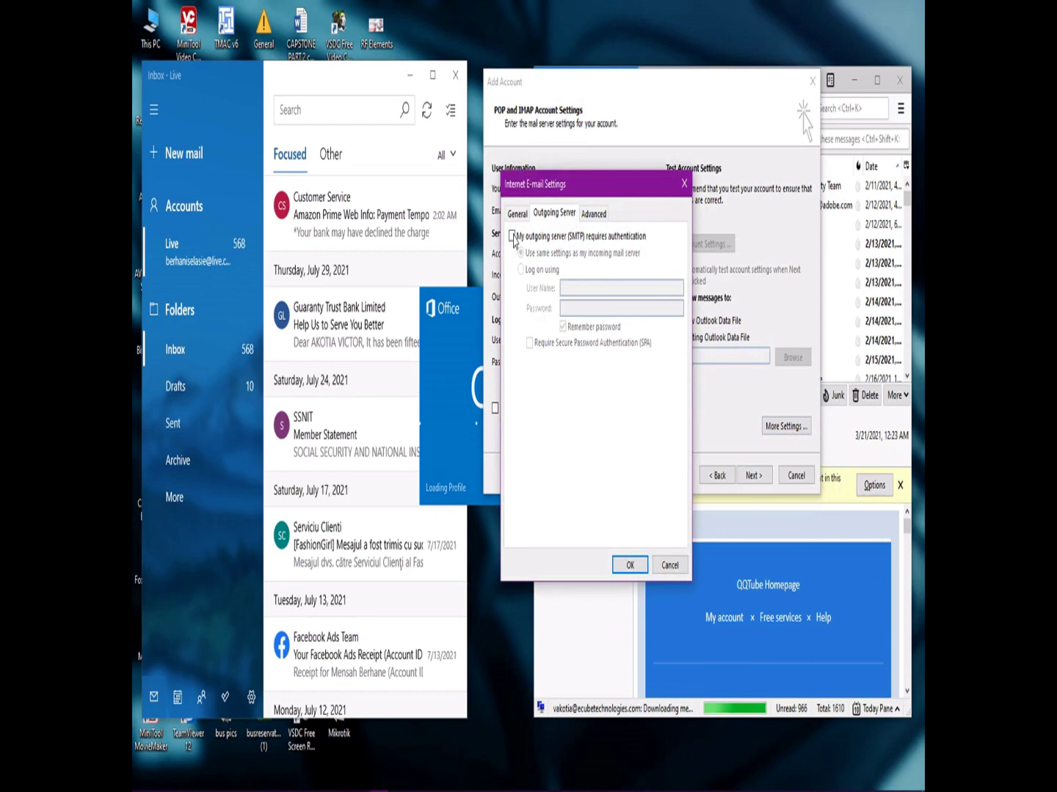
Set SSL encryption for incoming and outgoing servers with SMTP port 465, and confirm.
click(594, 213)
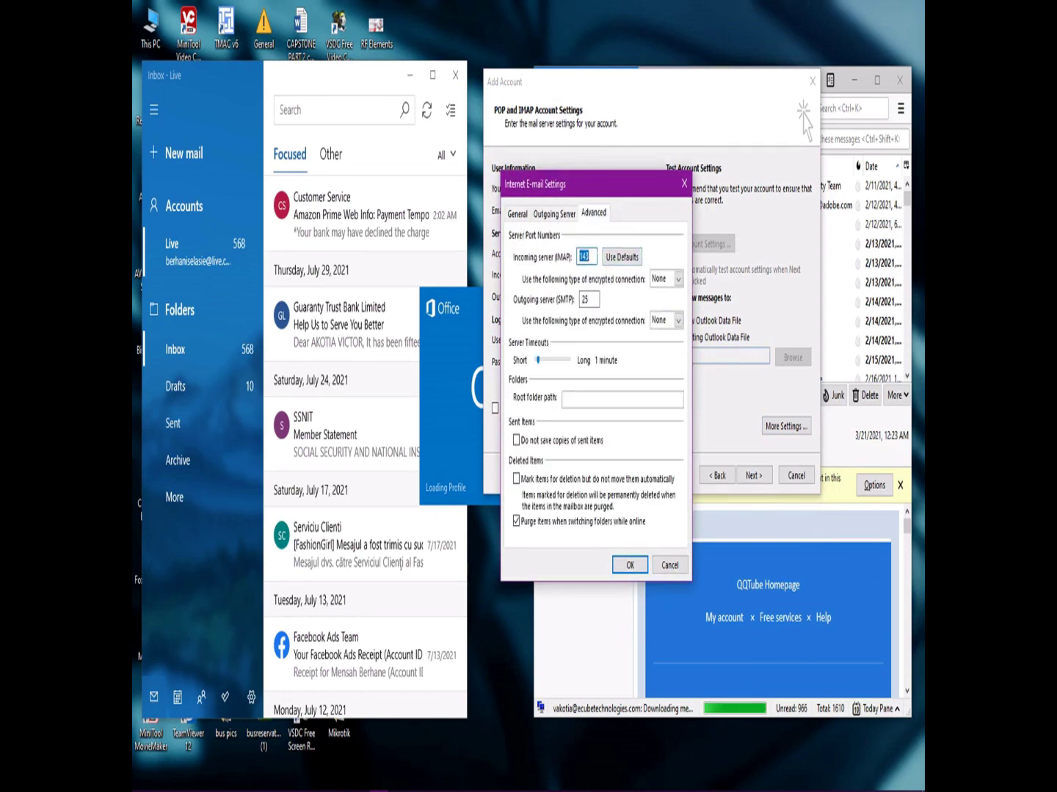
click(678, 279)
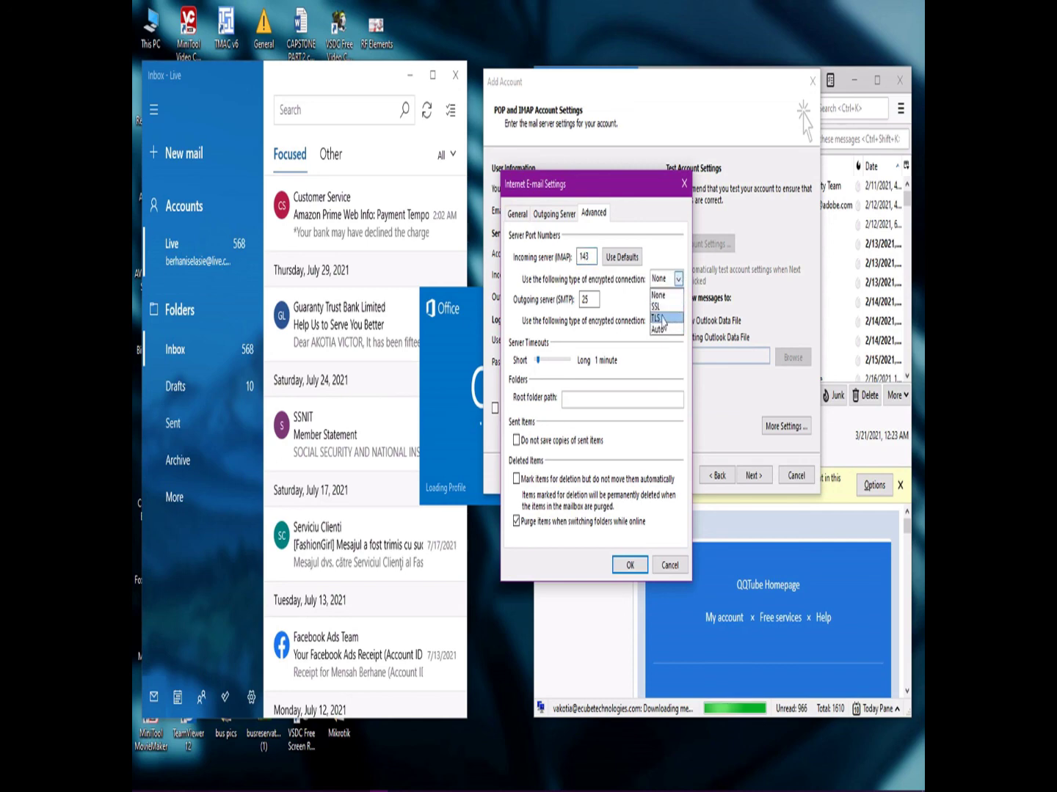
click(658, 308)
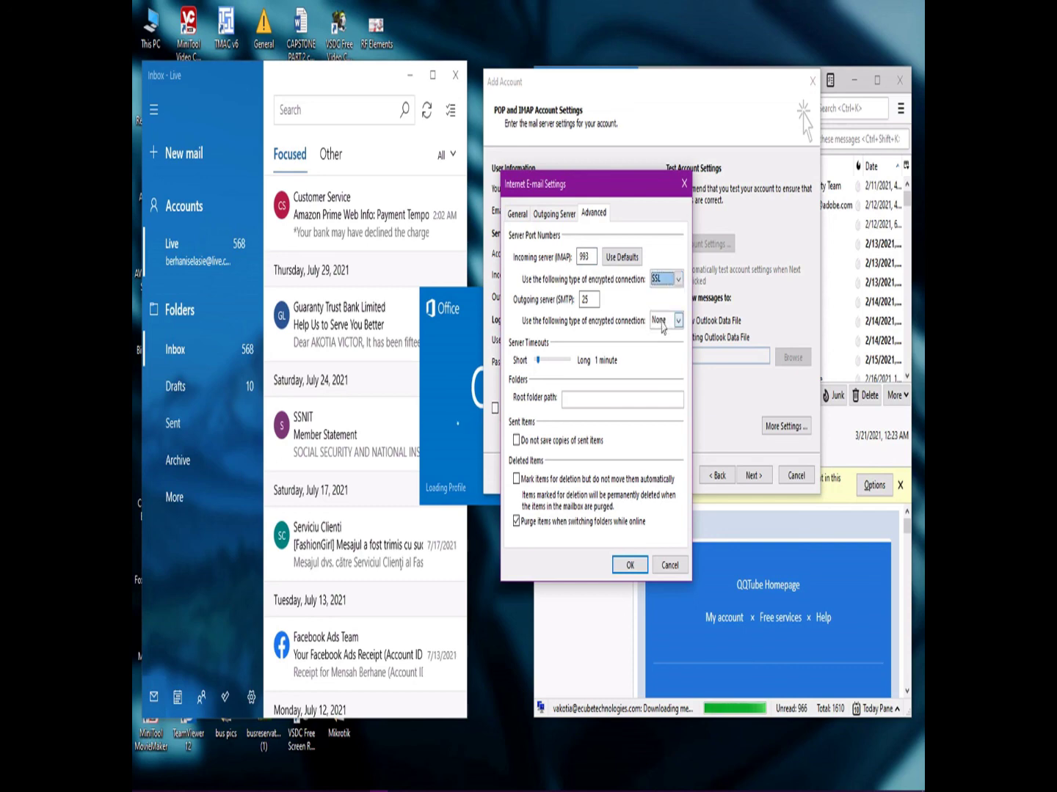
click(662, 323)
click(661, 347)
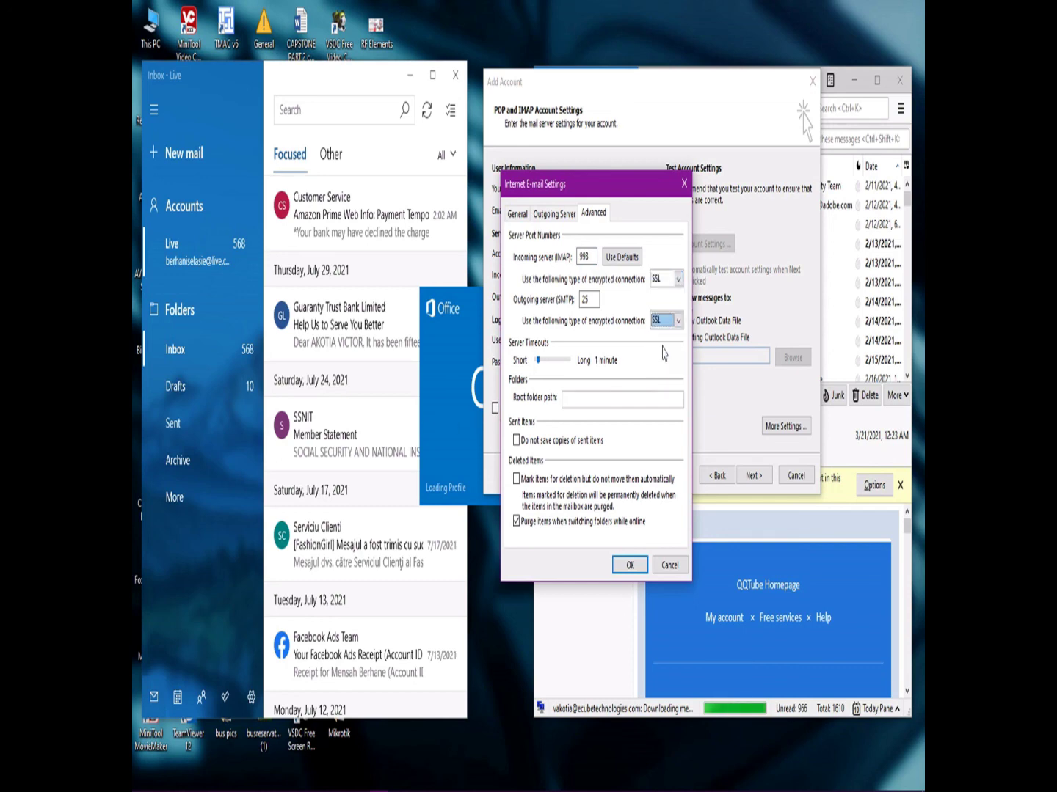
text(5)
click(629, 564)
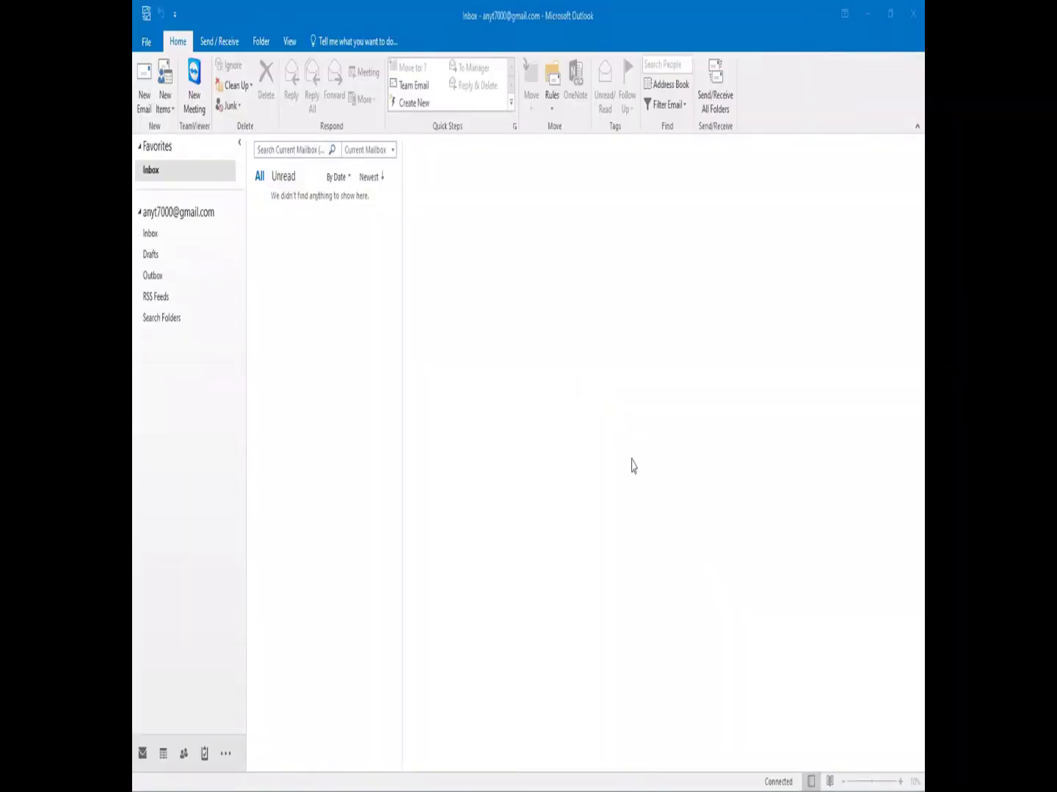
Open the Gmail account's Inbox and dismiss the repeated app-specific password alerts and sign-in prompts.
click(185, 213)
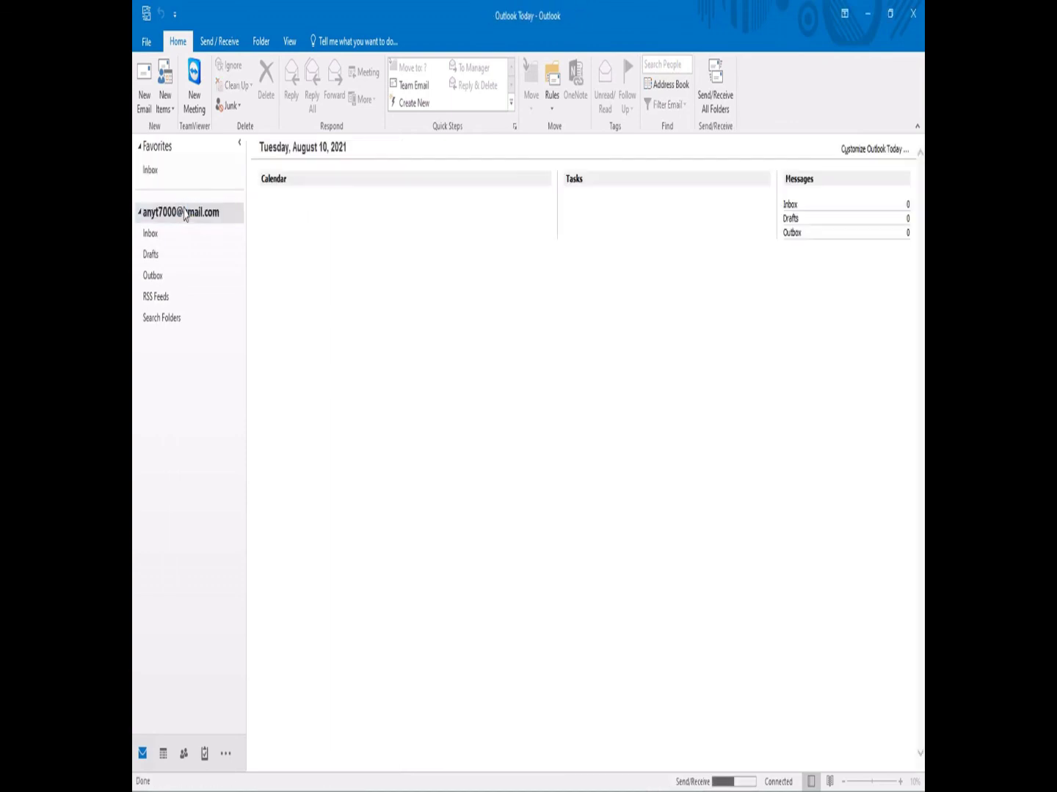
click(159, 235)
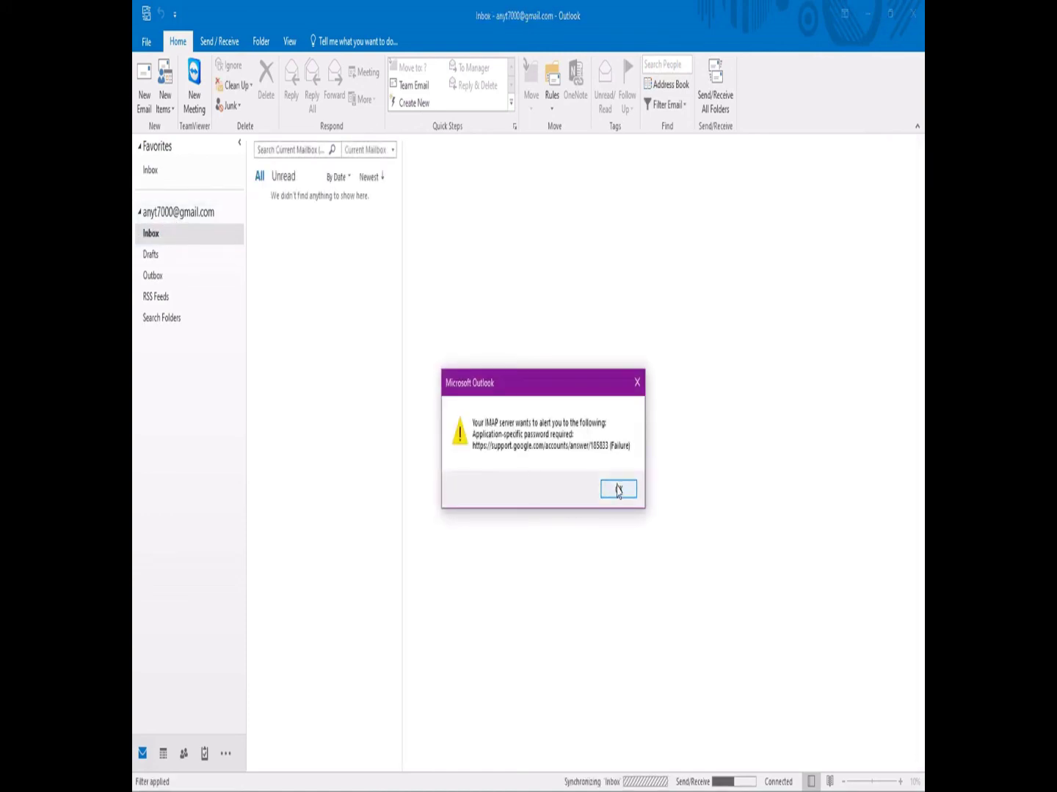
click(618, 490)
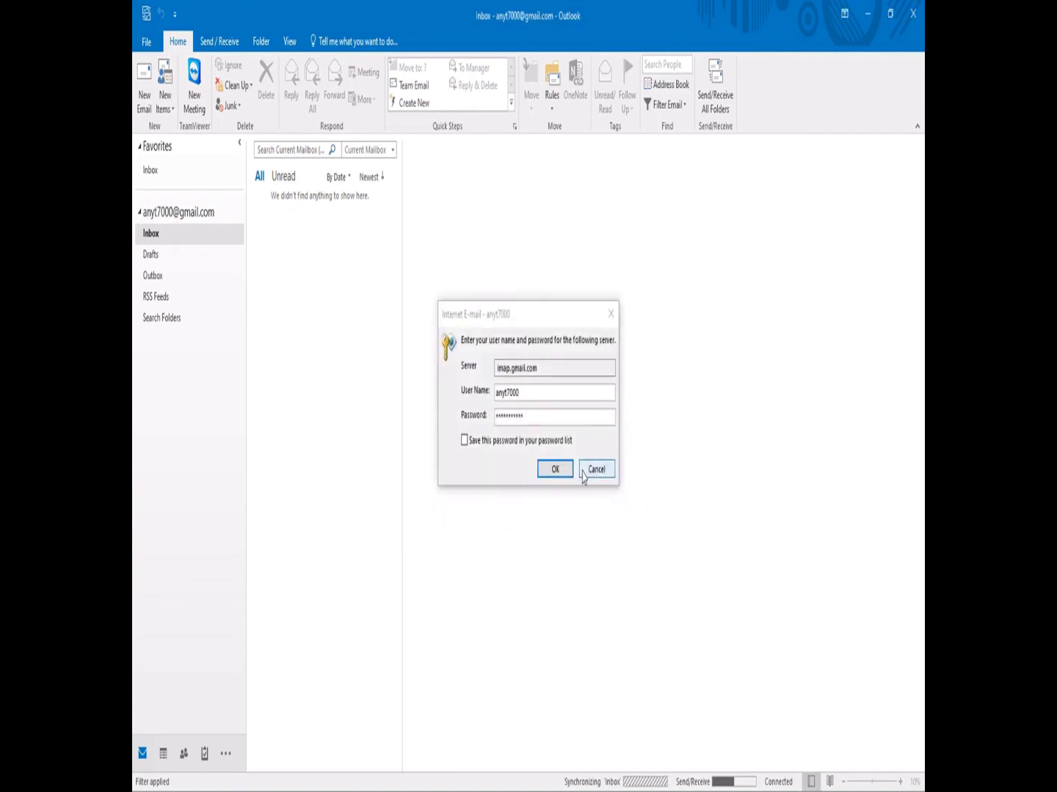
click(565, 472)
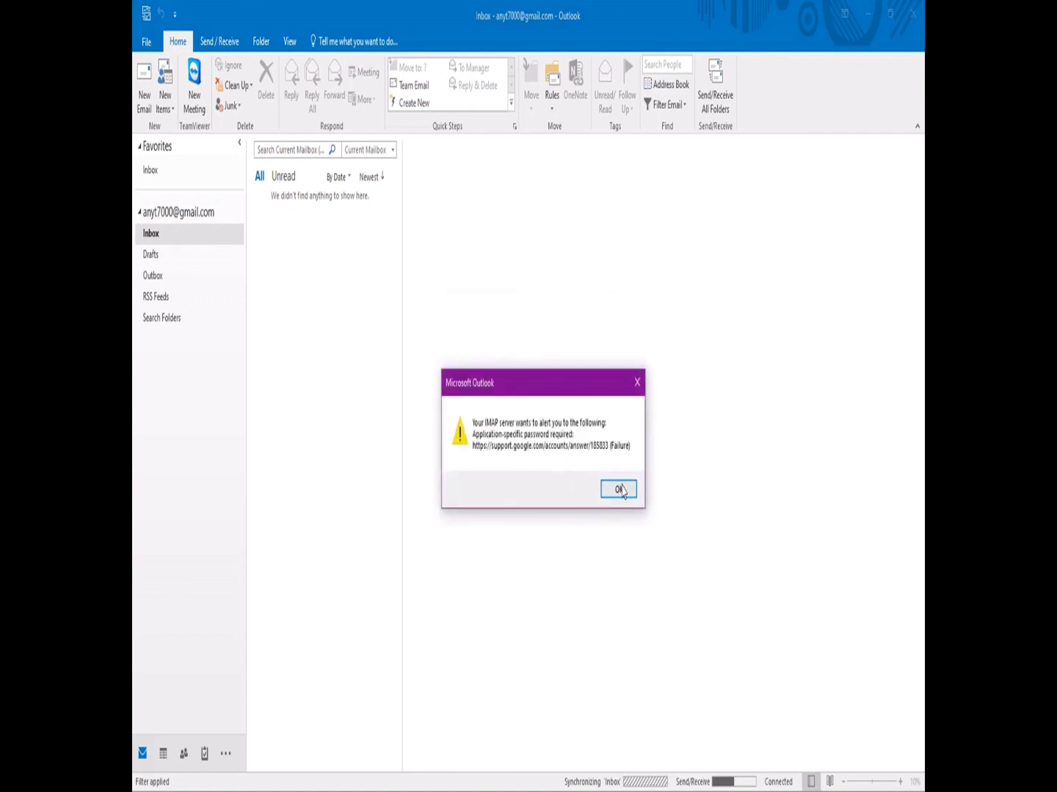
click(618, 488)
click(554, 468)
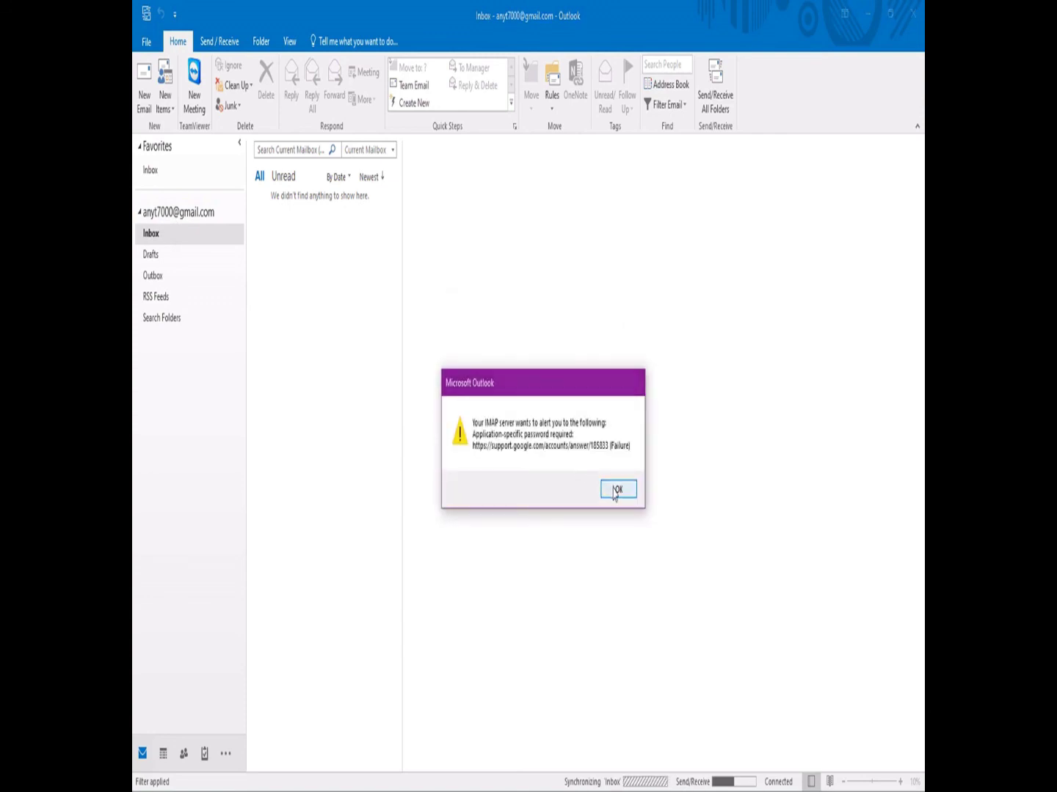
click(618, 489)
click(566, 469)
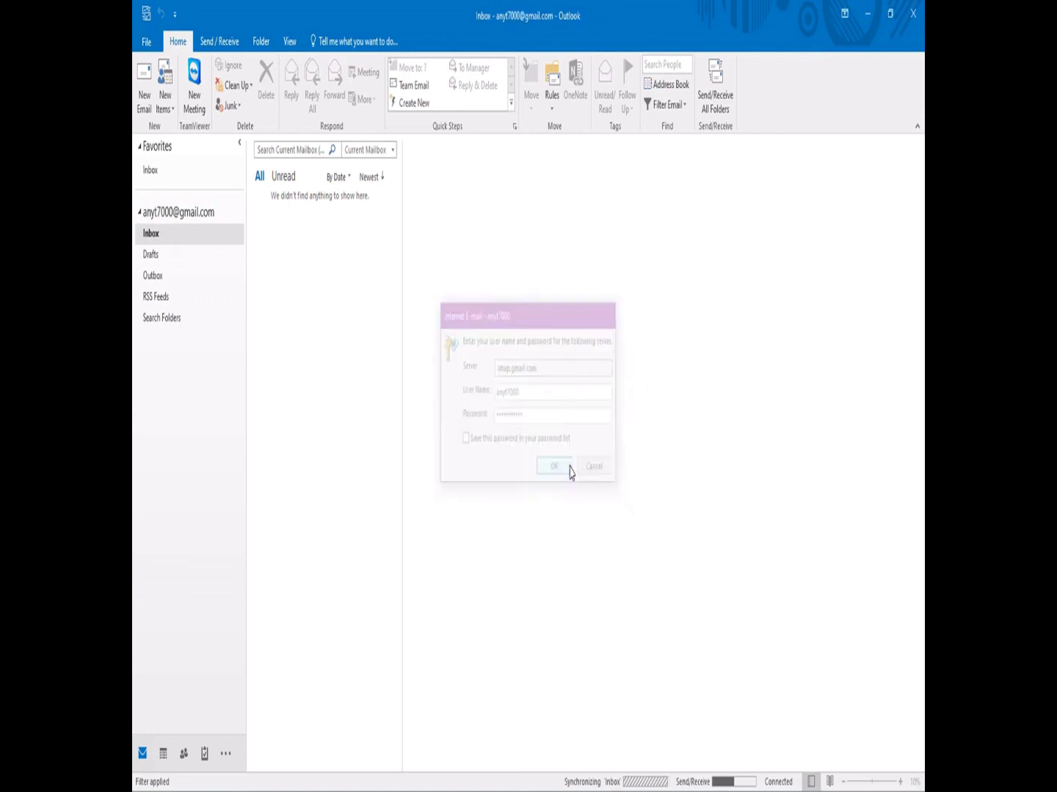
click(611, 485)
click(604, 472)
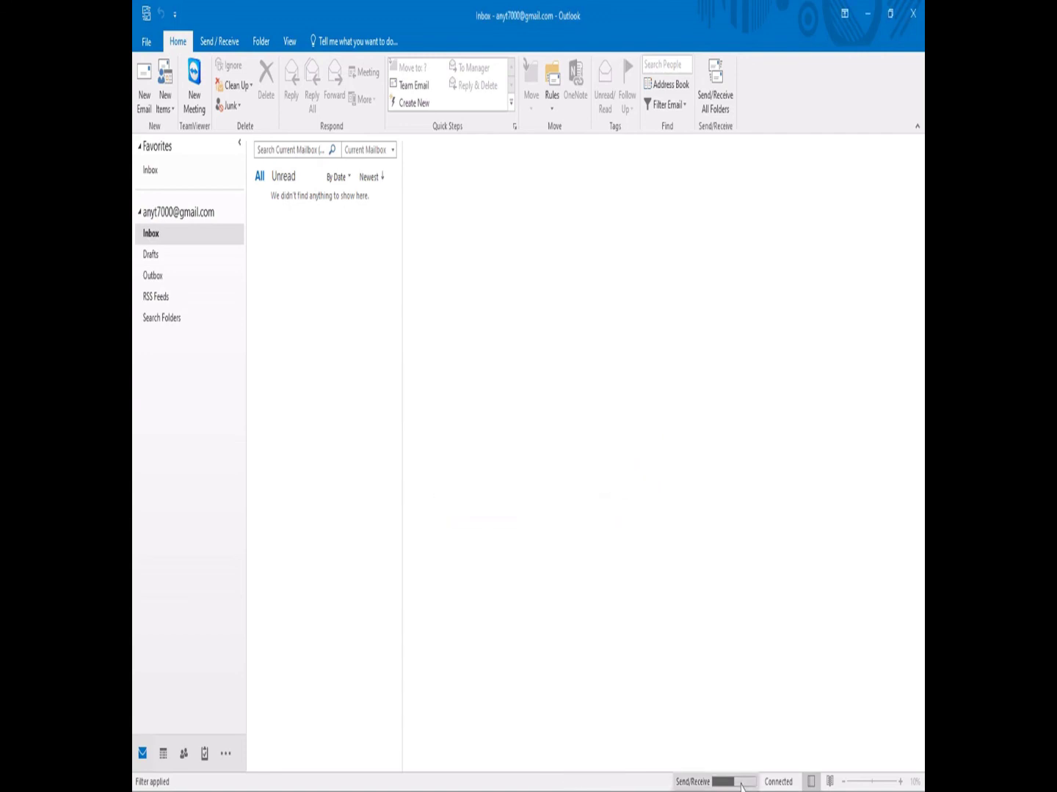
key(super)
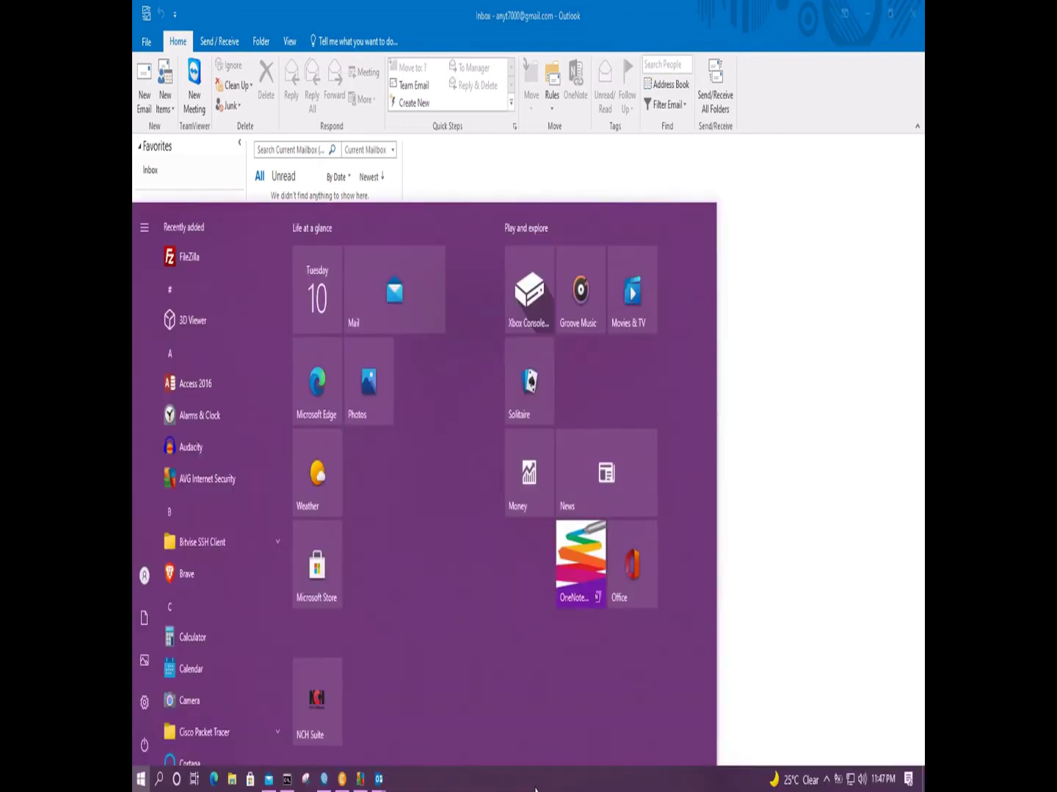
Close the Start menu and open the Outlook Send/Receive Progress window.
key(super)
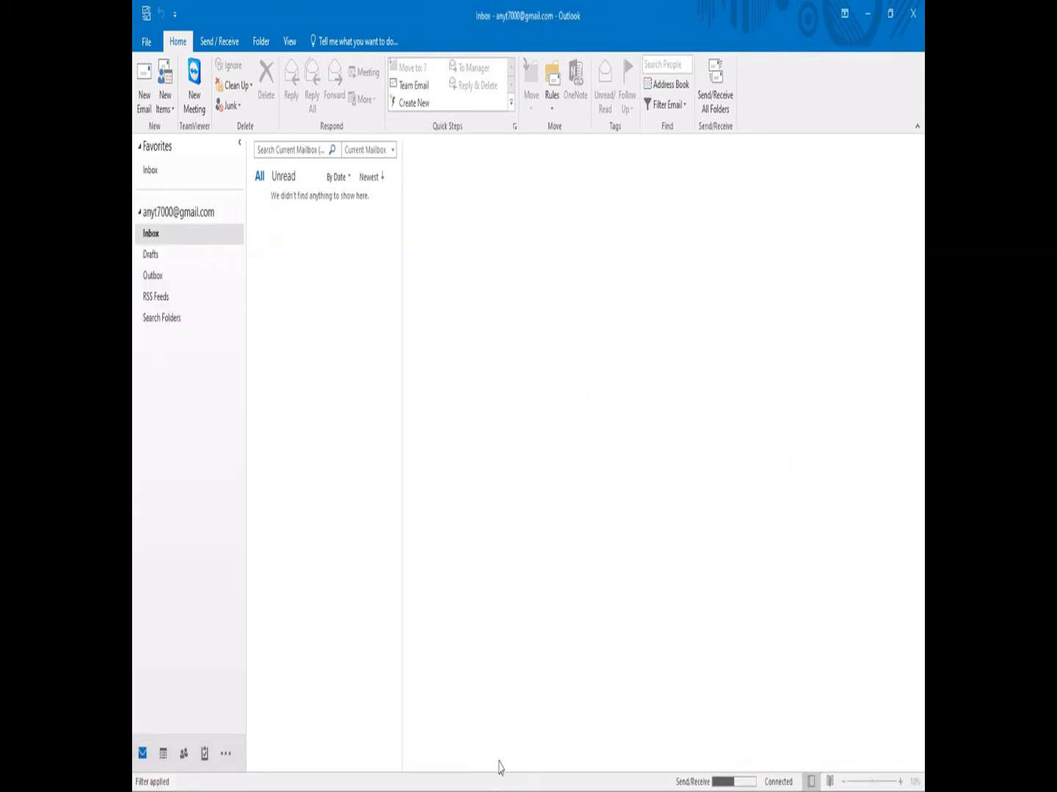
click(724, 783)
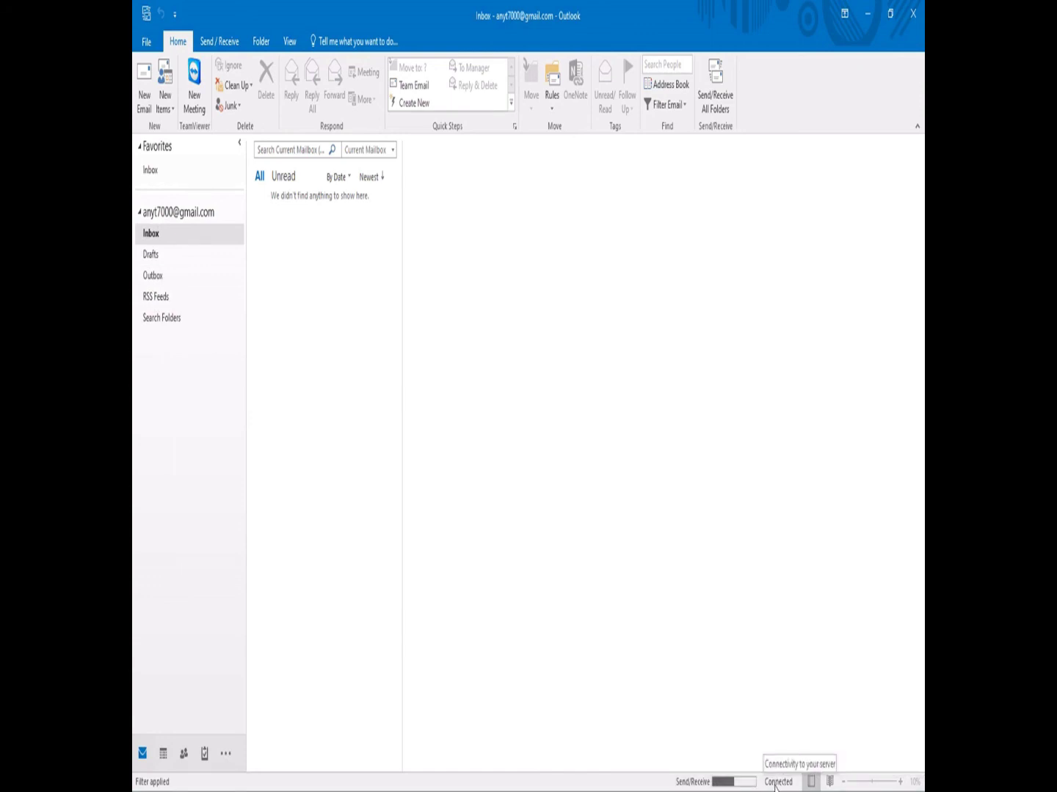
click(730, 783)
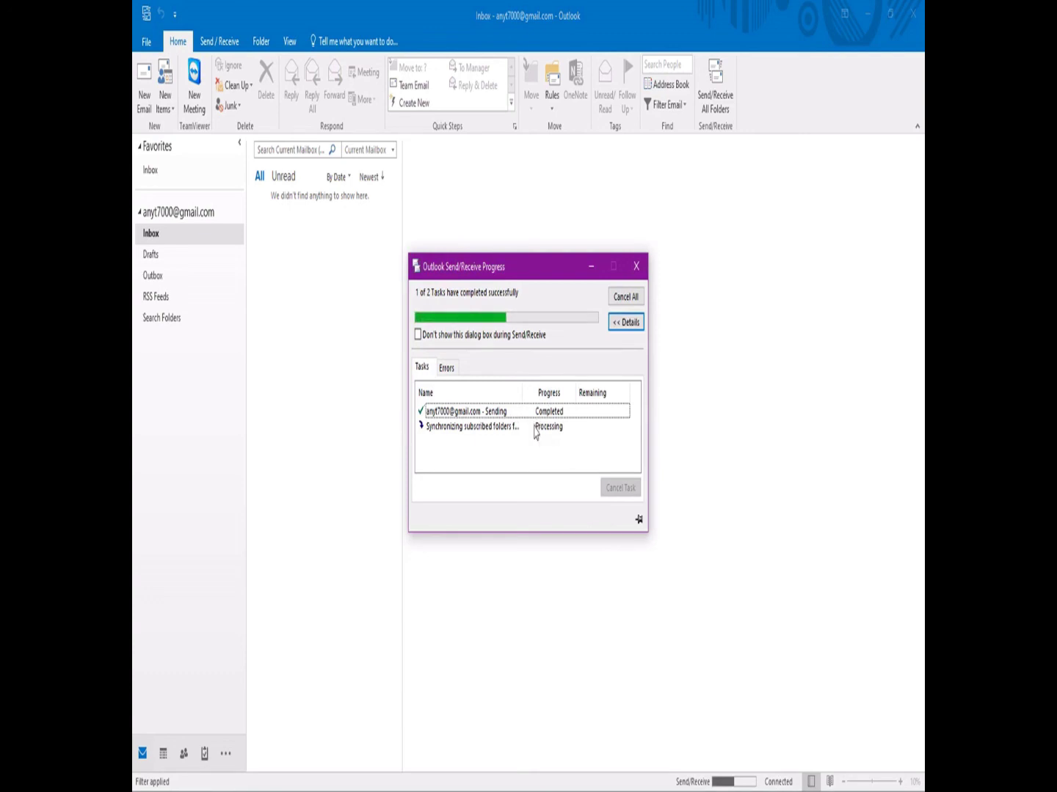
drag(509, 271, 558, 213)
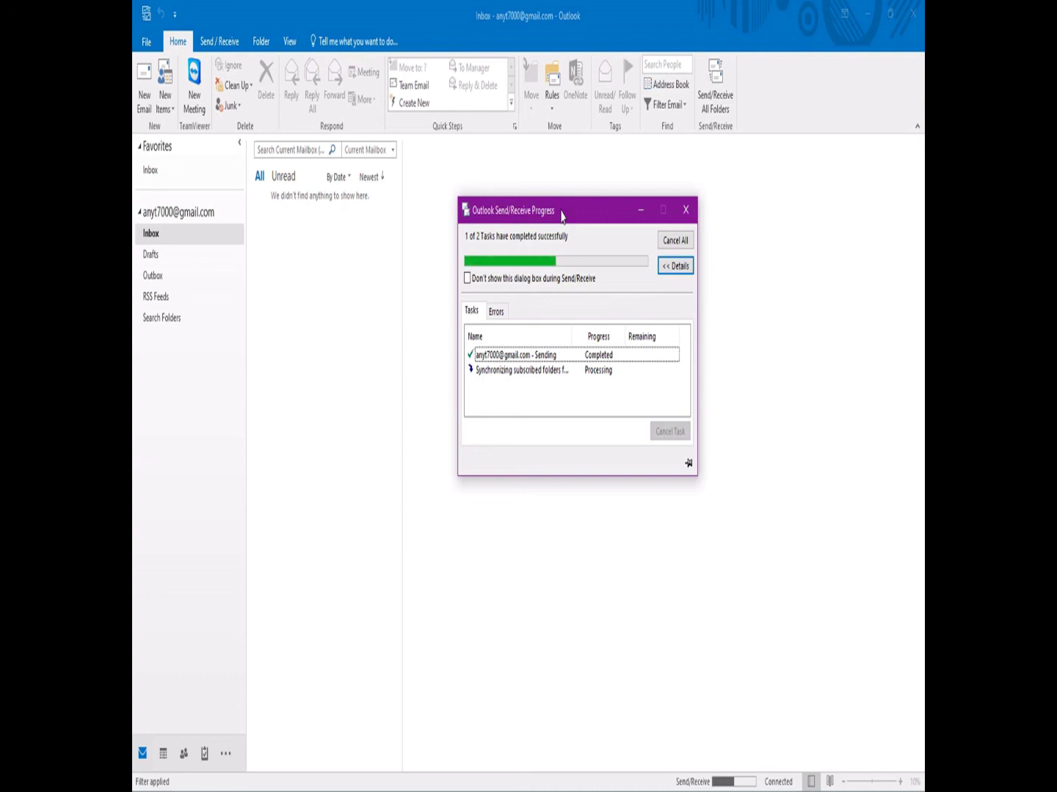
drag(561, 214, 542, 263)
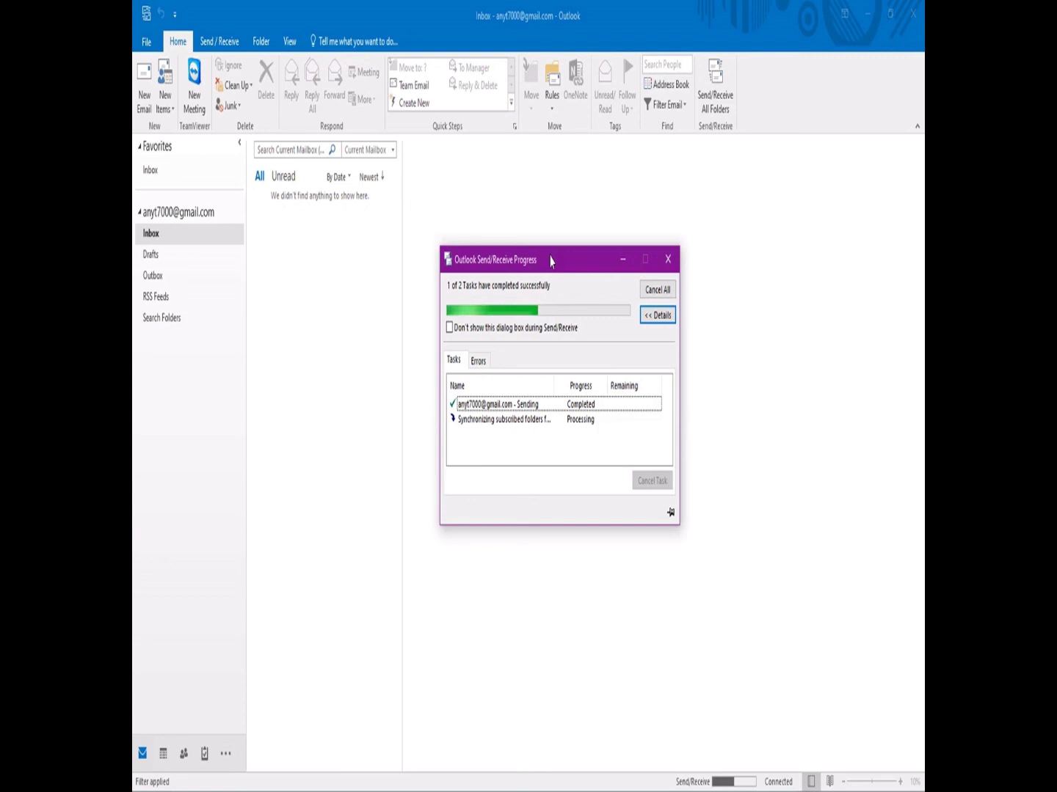
drag(551, 261, 631, 273)
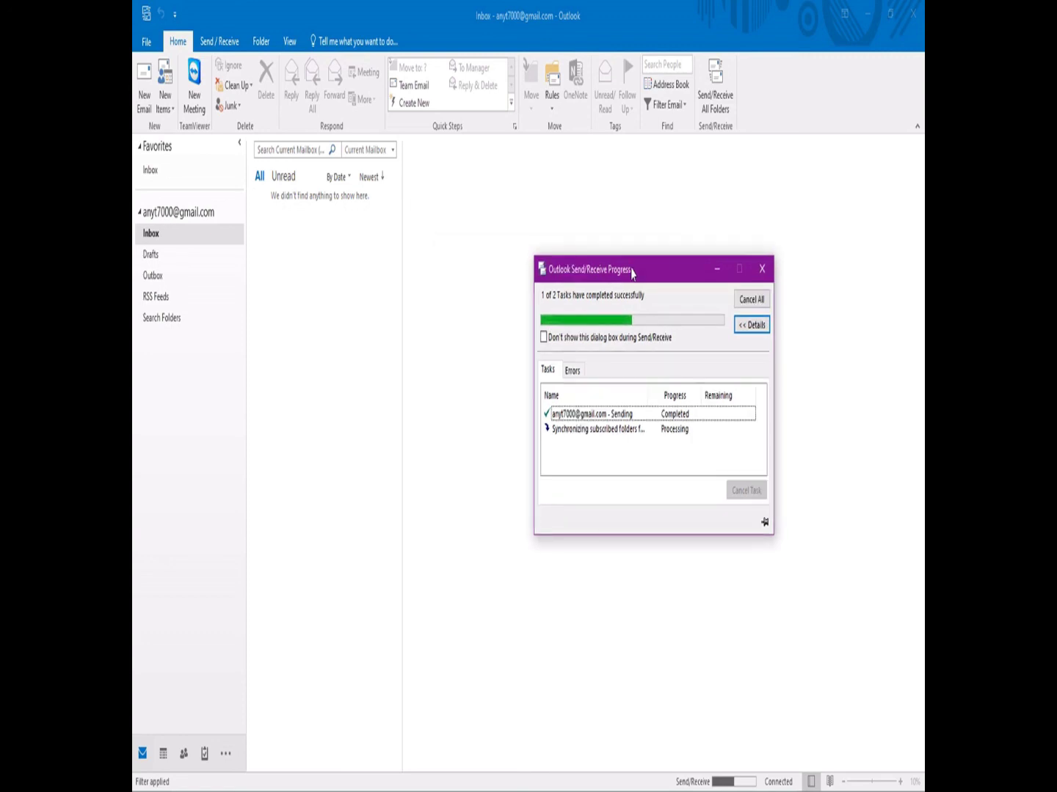